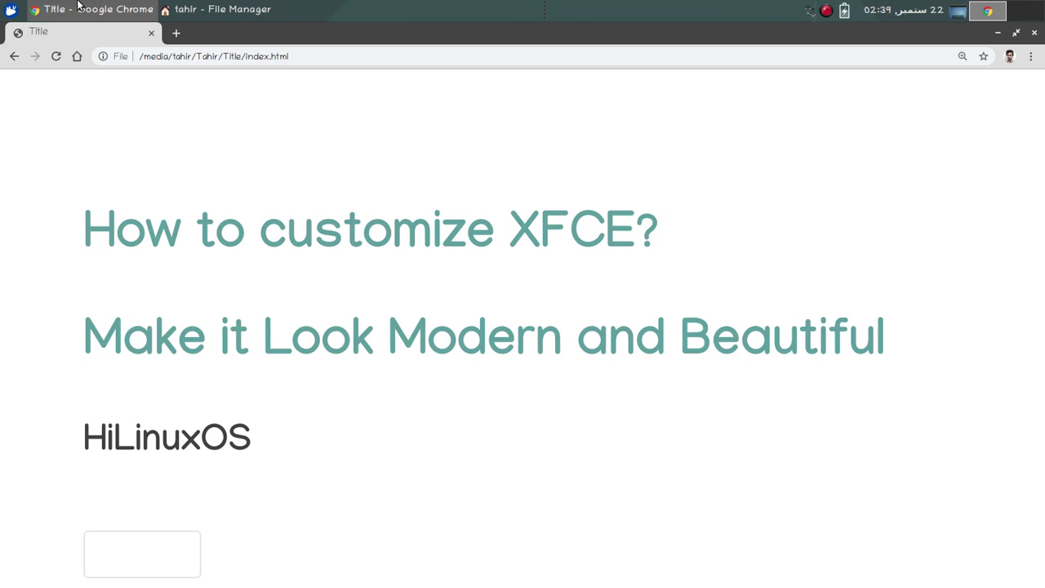
# Show the desktop, check the home folder in the file manager and minimize it again.
pyautogui.click(957, 12)
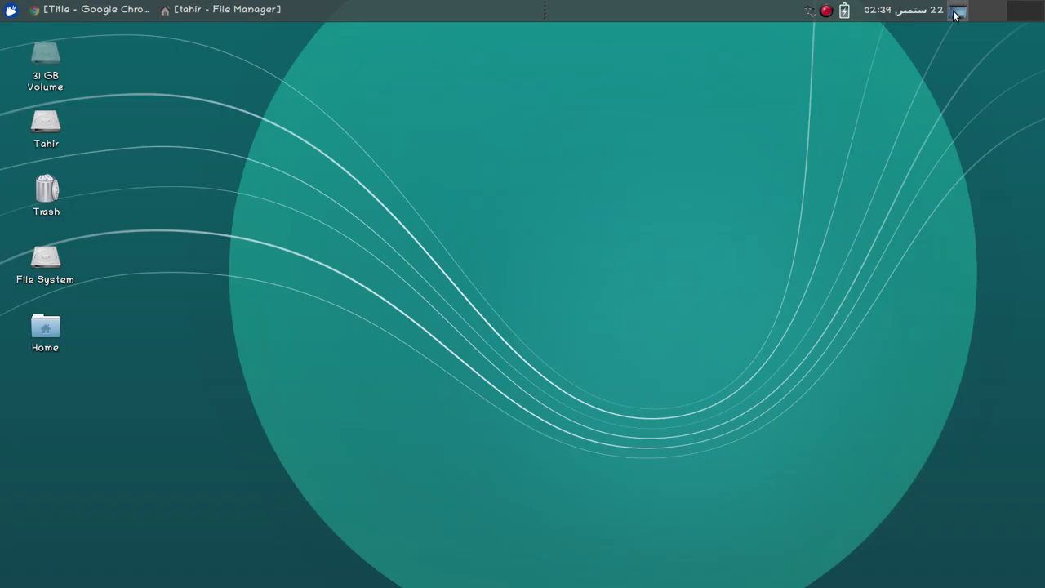
pyautogui.click(222, 9)
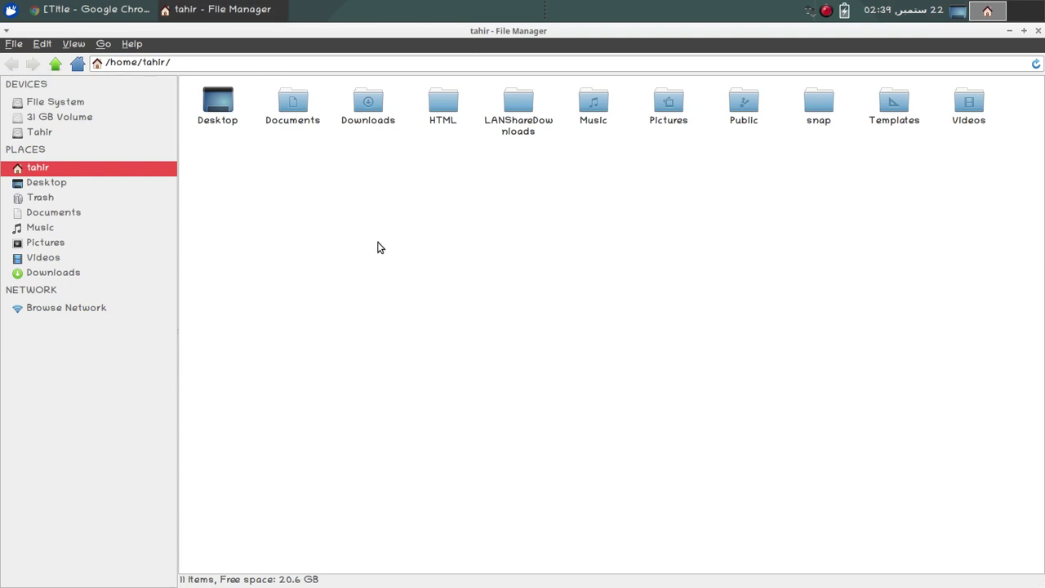
pyautogui.click(223, 7)
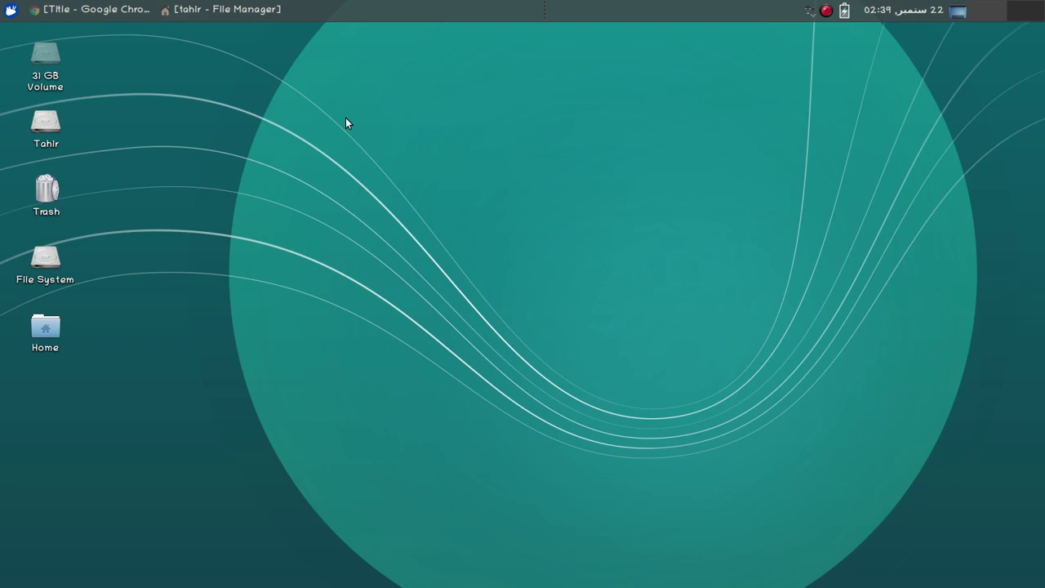
# Open the desktop settings and set the dark grey-green wallpaper with white triangles as the background.
pyautogui.rightClick(565, 118)
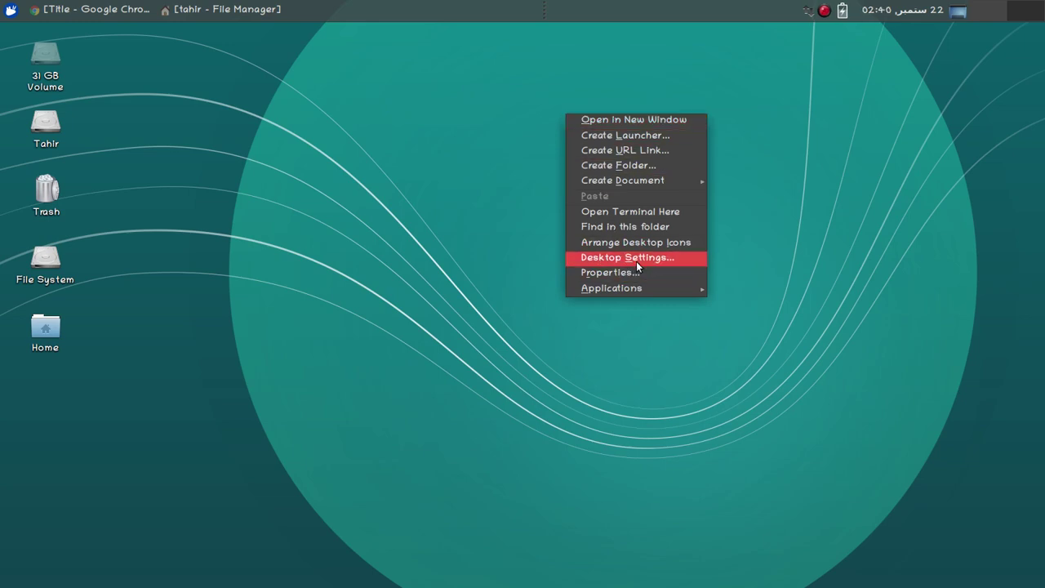
pyautogui.click(658, 257)
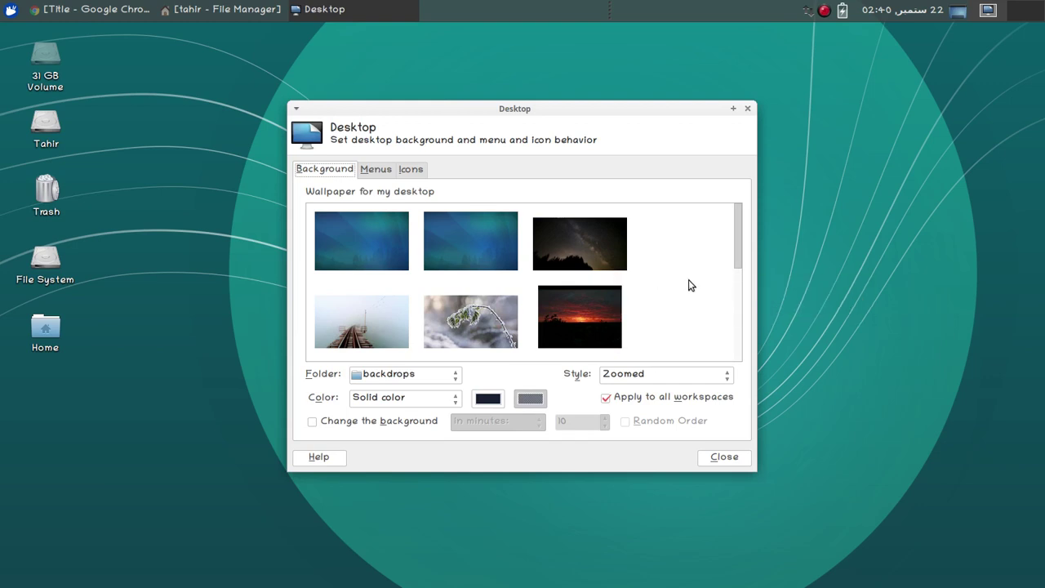
pyautogui.moveTo(737, 255); pyautogui.dragTo(741, 354)
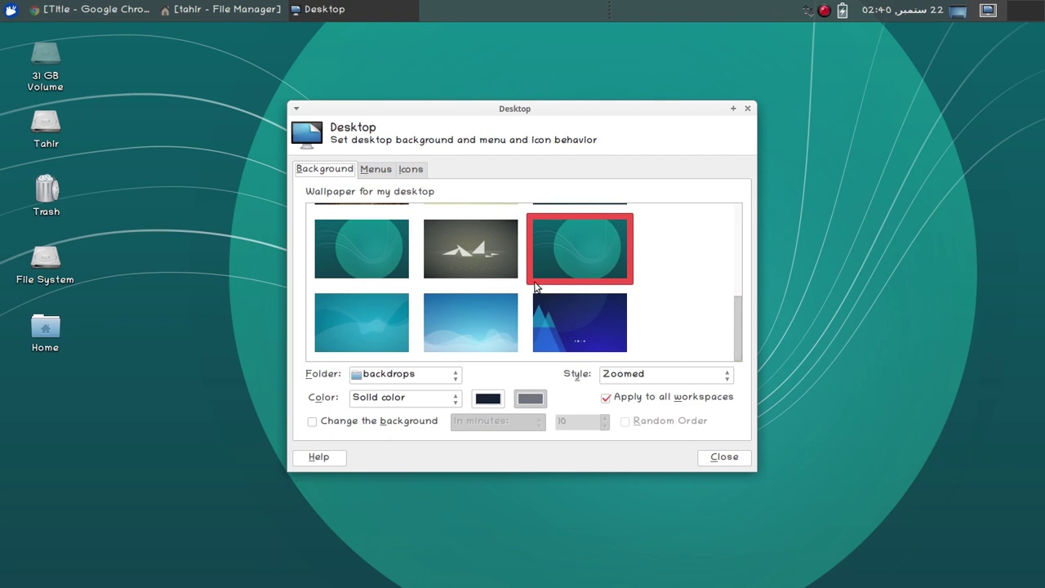
pyautogui.click(490, 259)
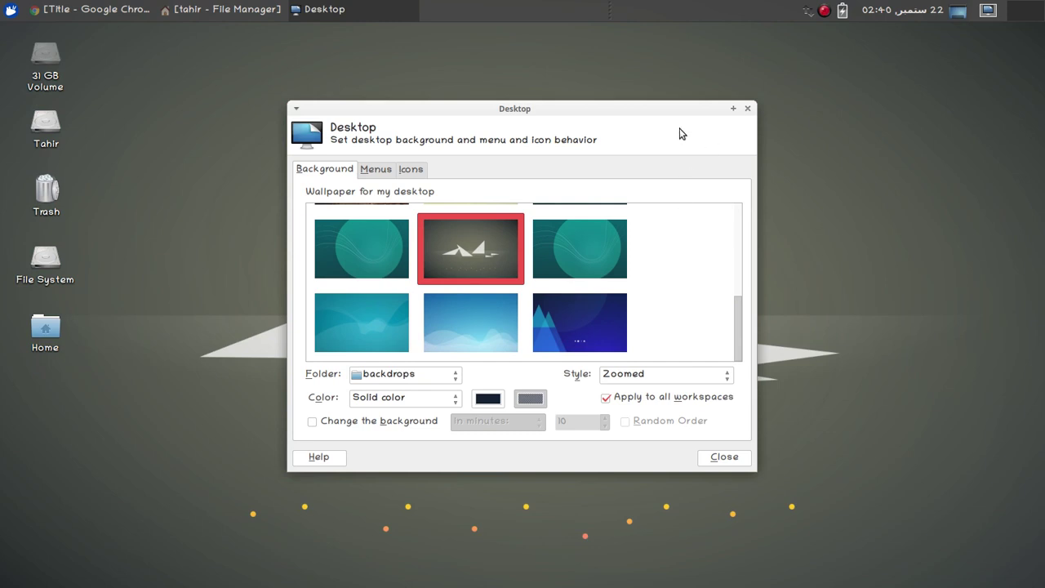
pyautogui.moveTo(629, 118); pyautogui.dragTo(671, 104)
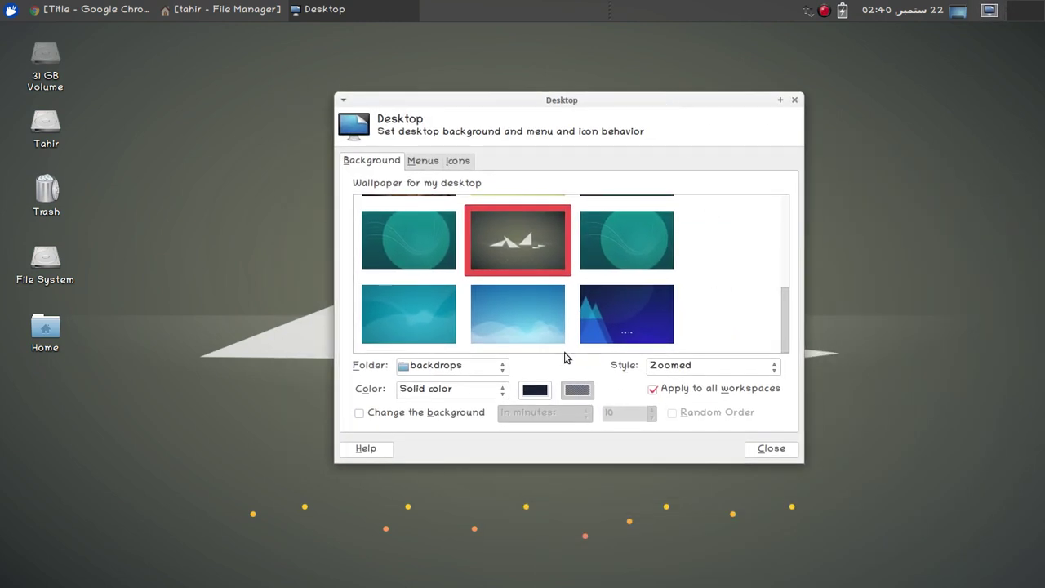
# Check the wallpaper folder choice and try the option that changes the background at timed intervals.
pyautogui.click(501, 367)
pyautogui.click(503, 366)
pyautogui.click(361, 415)
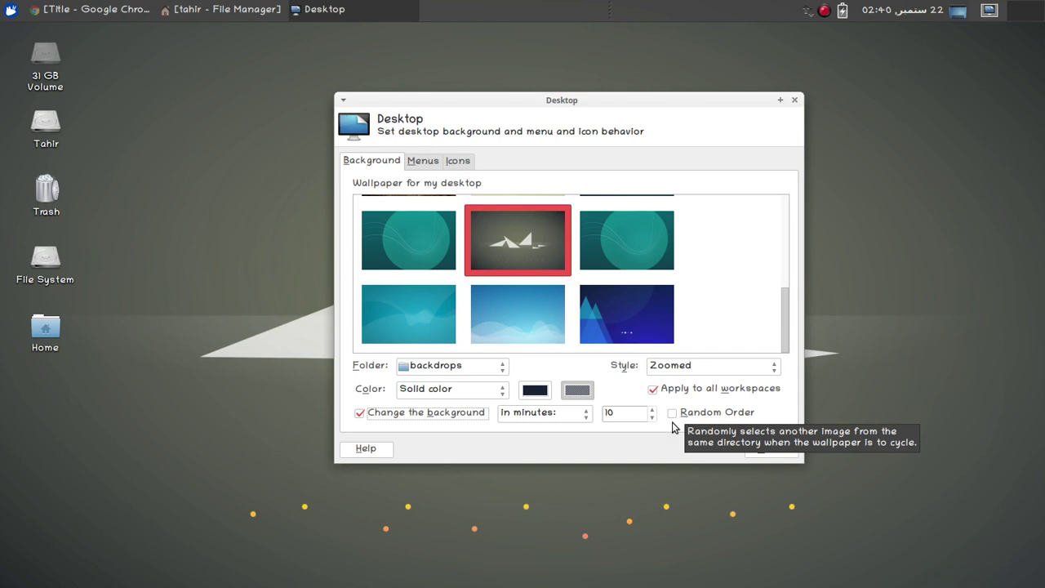
pyautogui.click(361, 416)
# Review the desktop menu options and examine the Applications submenu in the desktop's context menu.
pyautogui.click(423, 162)
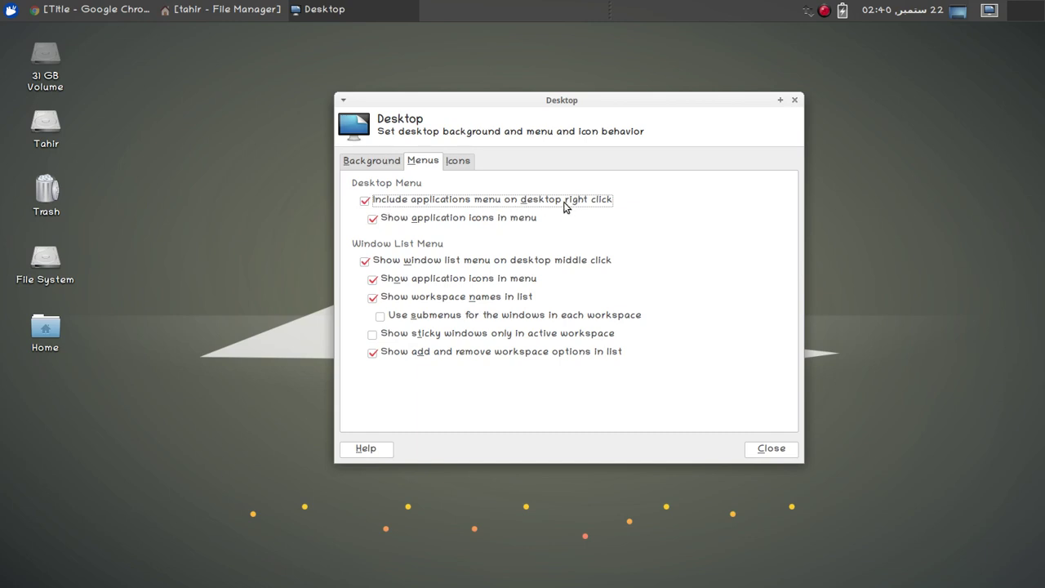
pyautogui.rightClick(858, 196)
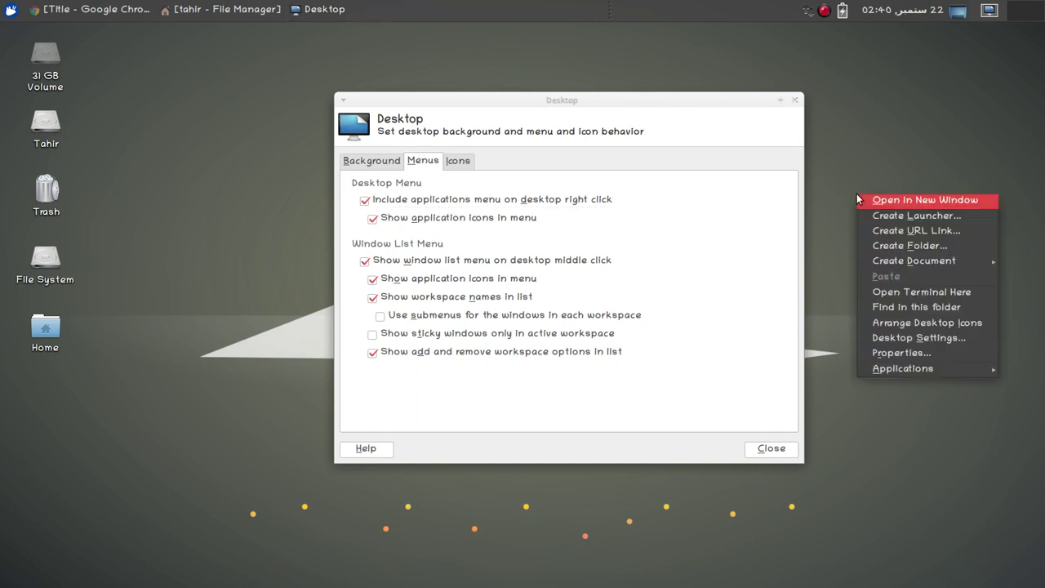
pyautogui.moveTo(923, 373)
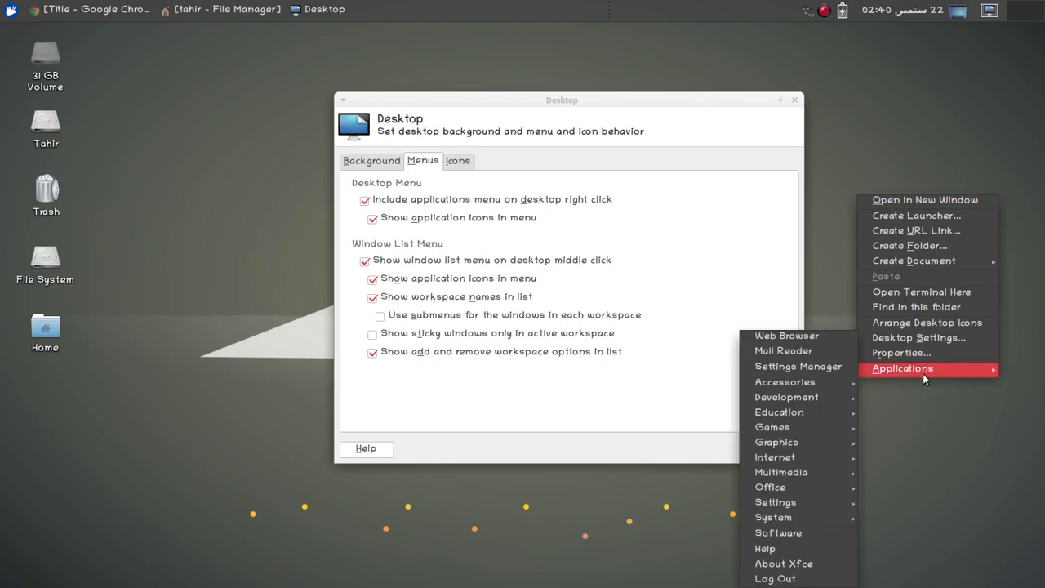
pyautogui.click(438, 208)
# Try removing the applications menu from the desktop's context menu, check the menu and restore the option.
pyautogui.click(367, 202)
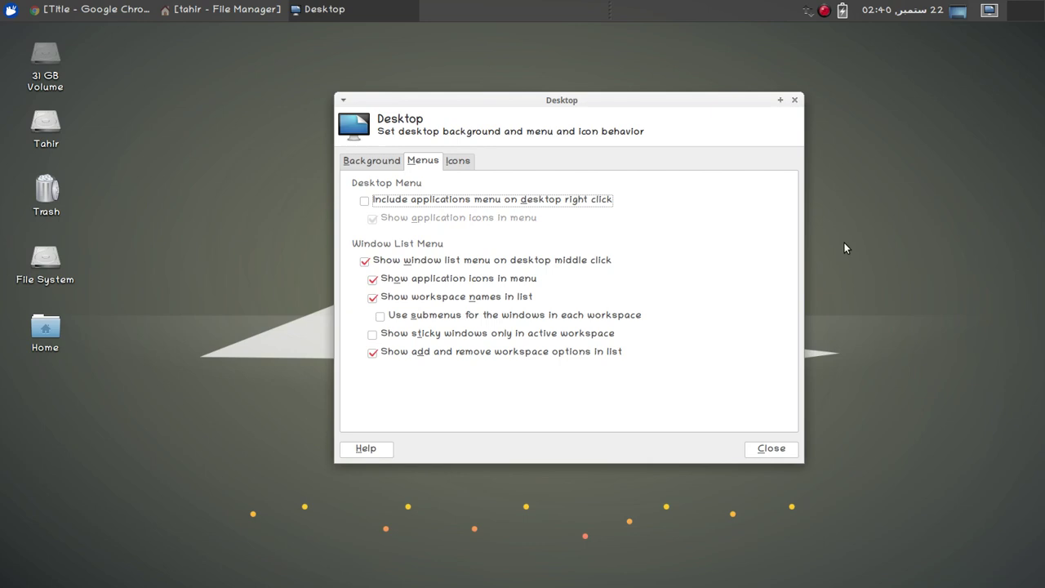
pyautogui.rightClick(891, 236)
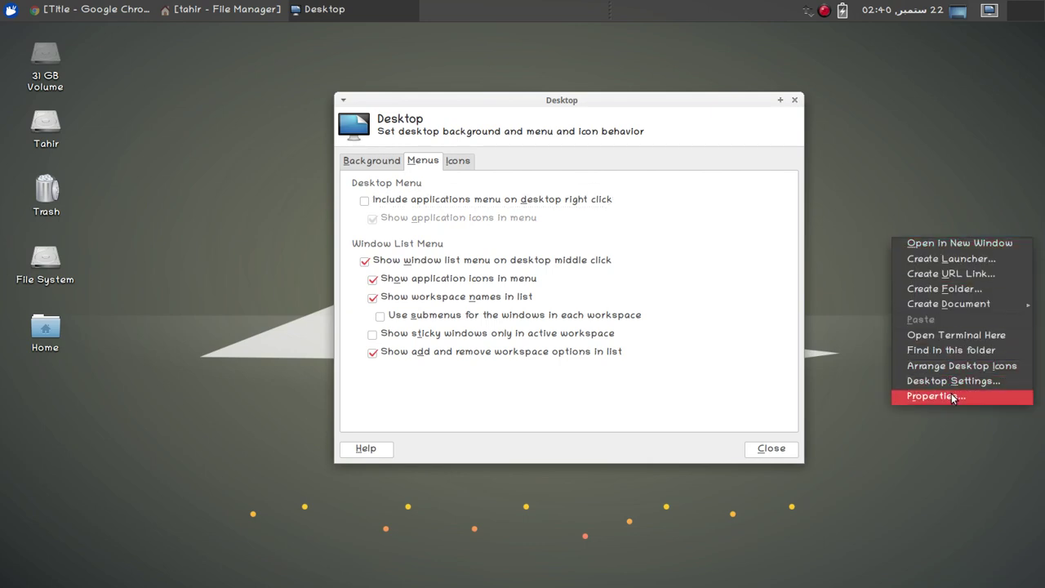
pyautogui.click(469, 228)
pyautogui.click(364, 201)
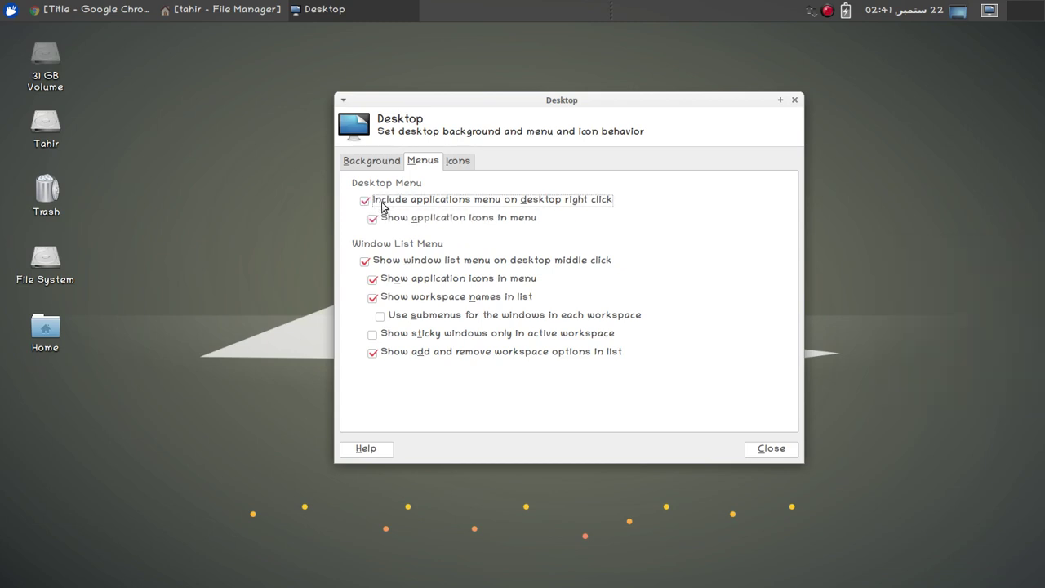
# Try the desktop icon types Minimized application icons and None, and restore File/launcher icons.
pyautogui.click(458, 164)
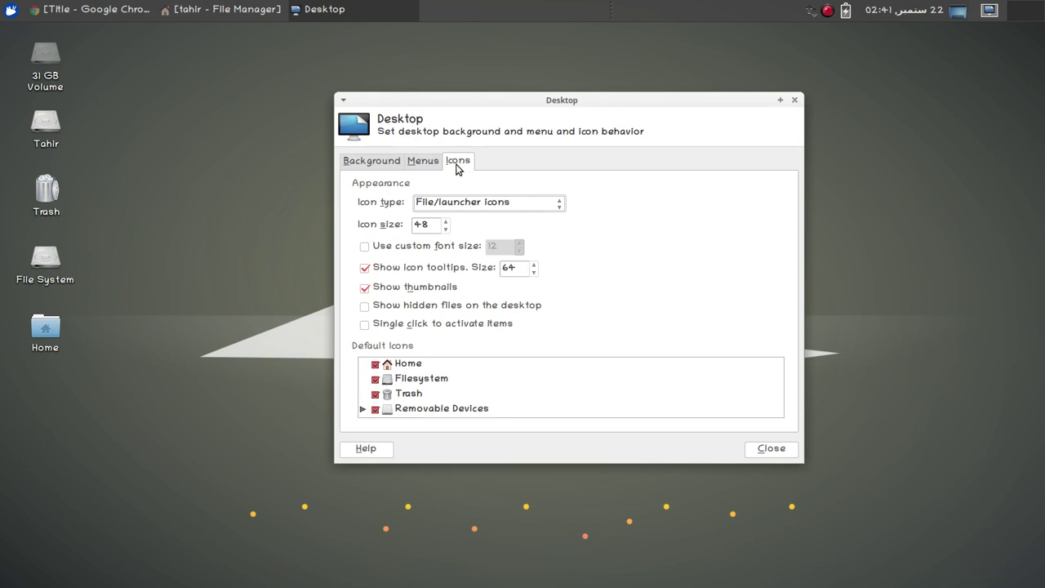
pyautogui.click(555, 204)
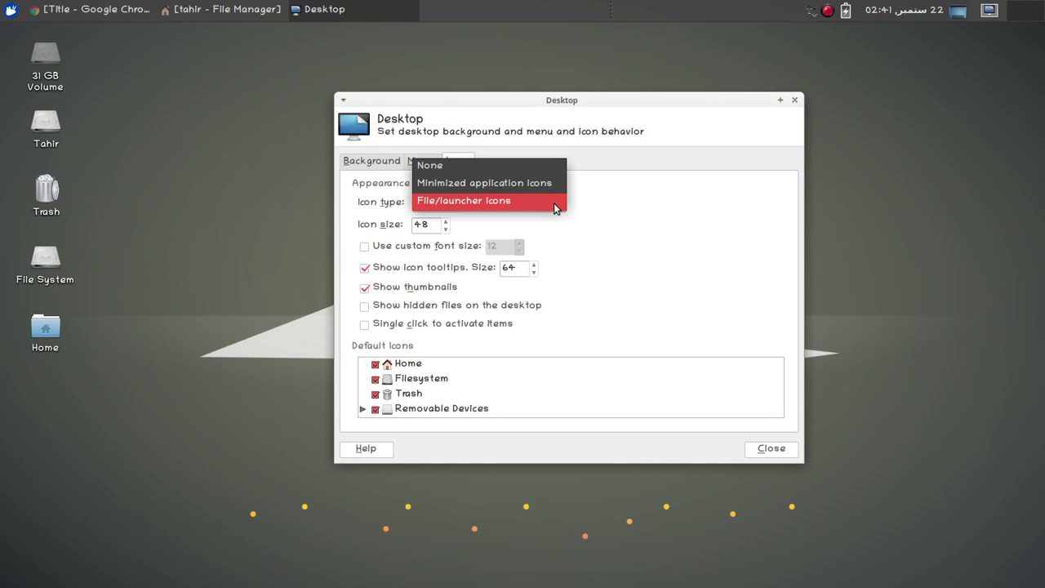
pyautogui.click(536, 183)
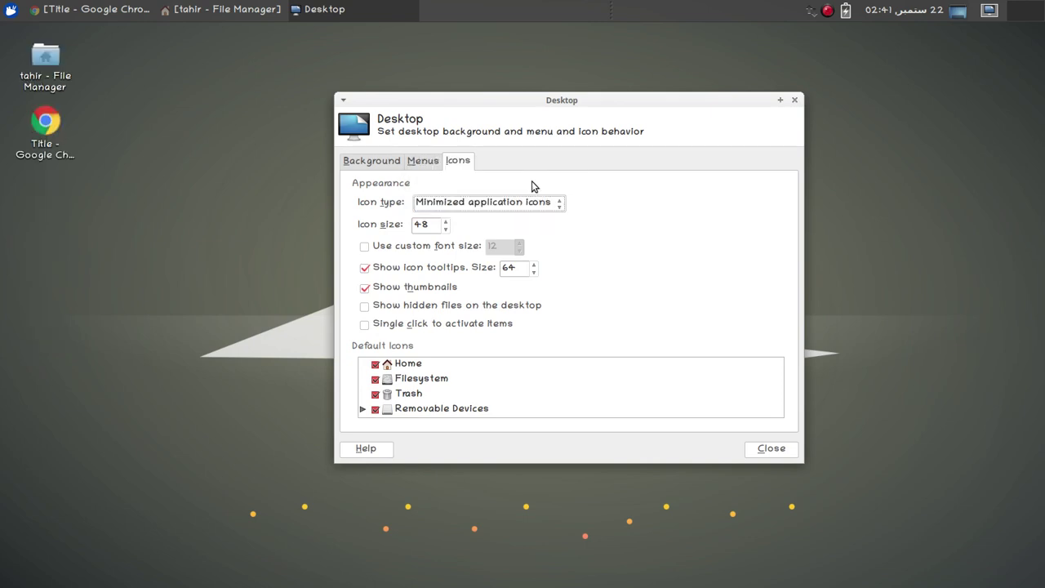
pyautogui.click(548, 206)
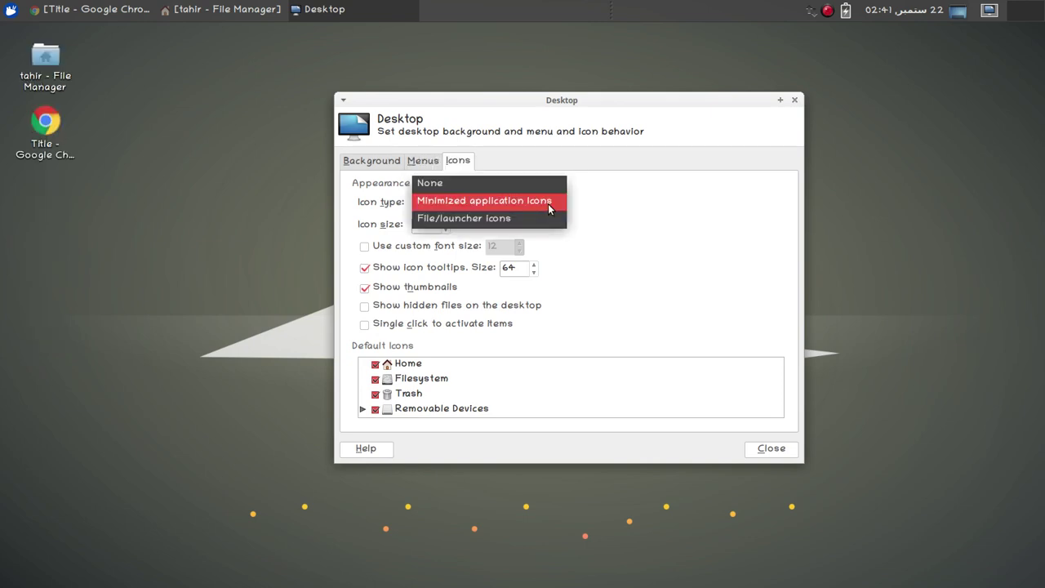
pyautogui.click(517, 187)
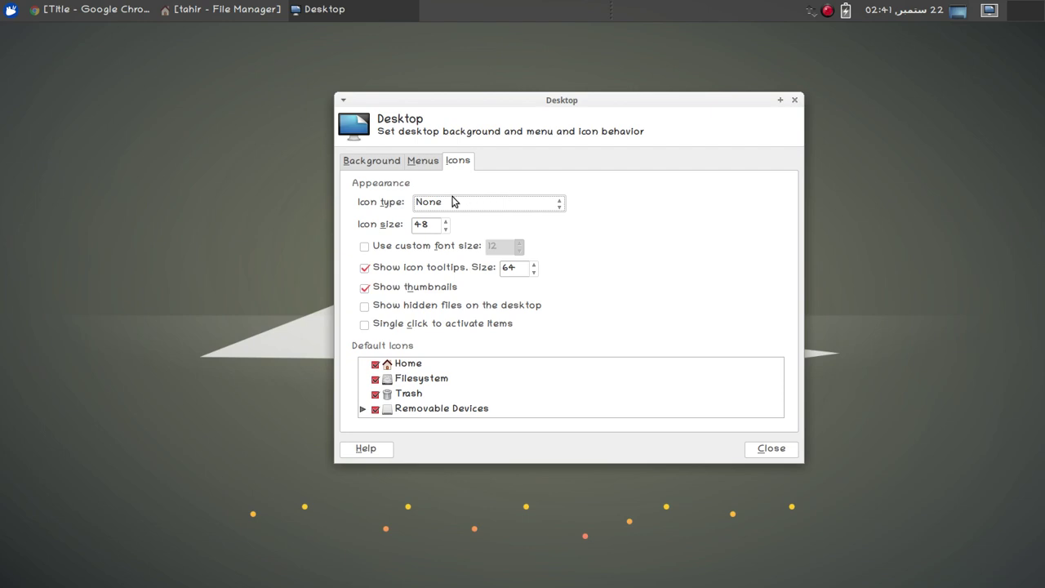
pyautogui.click(556, 204)
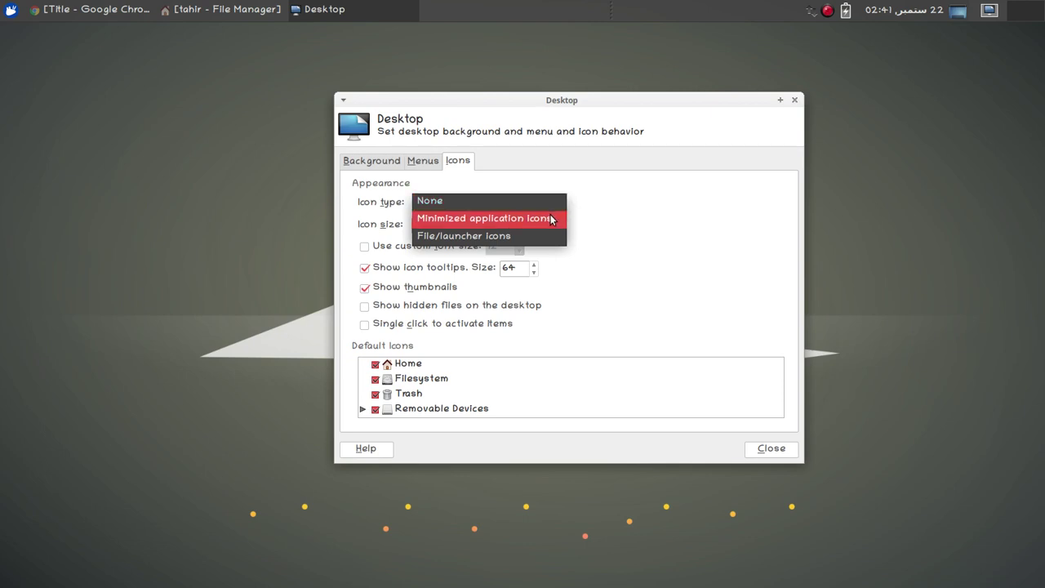
pyautogui.click(551, 219)
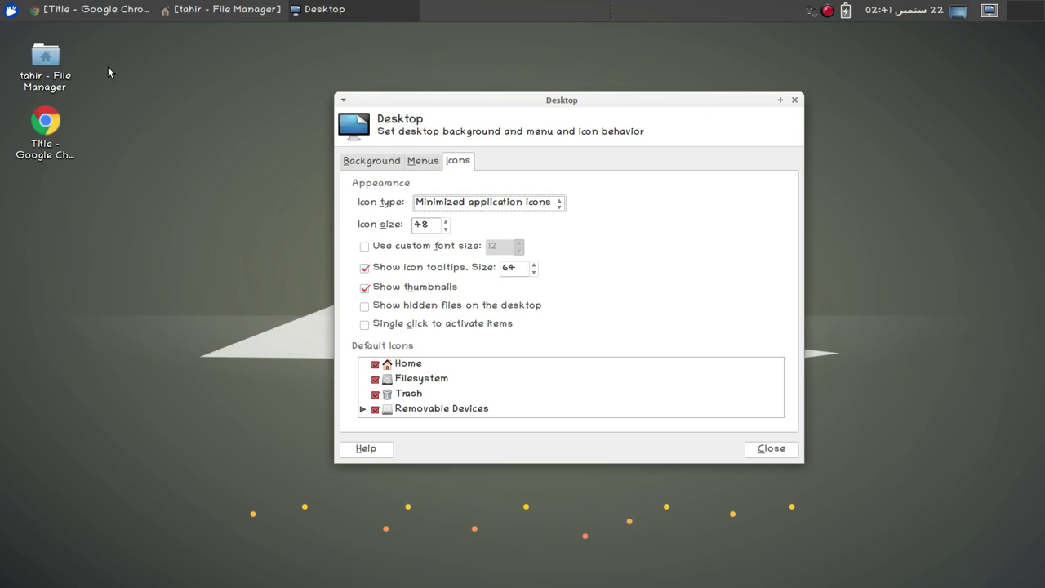
pyautogui.click(548, 202)
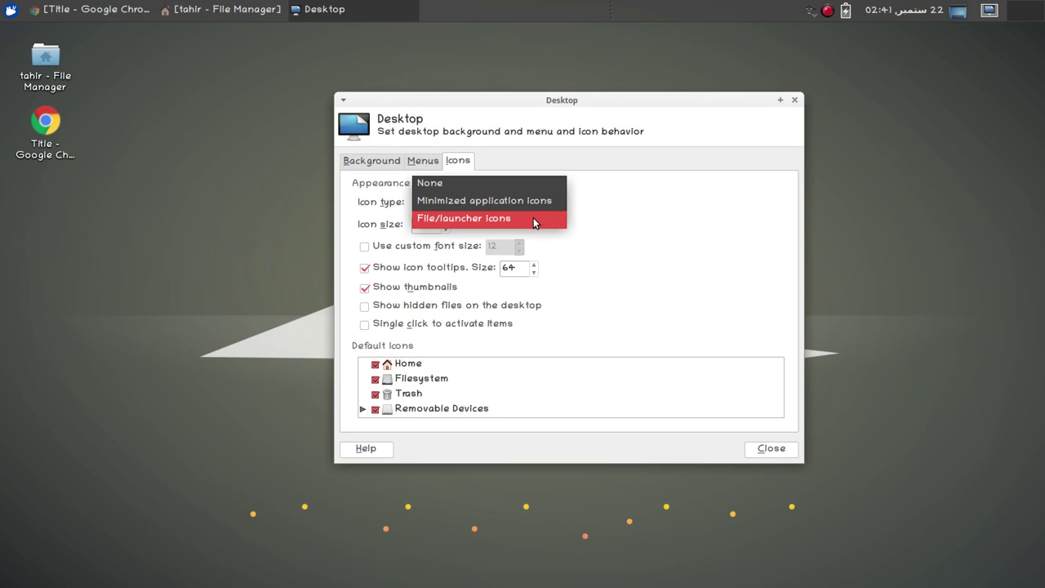
pyautogui.click(533, 217)
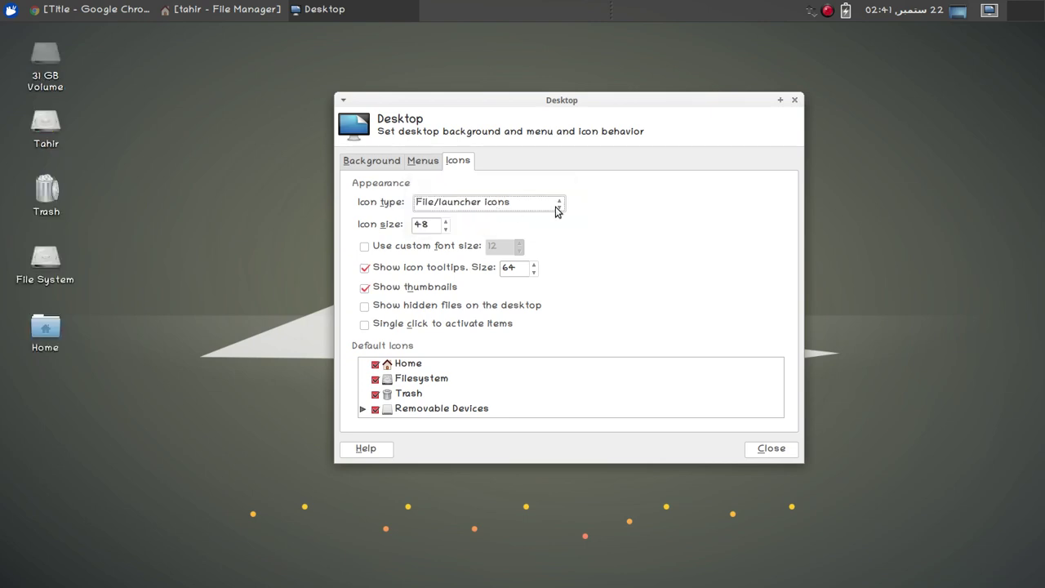
pyautogui.click(555, 209)
pyautogui.click(555, 207)
# Hide the Filesystem and Removable Devices default icons, keep Home and Trash, and close the desktop settings.
pyautogui.click(375, 368)
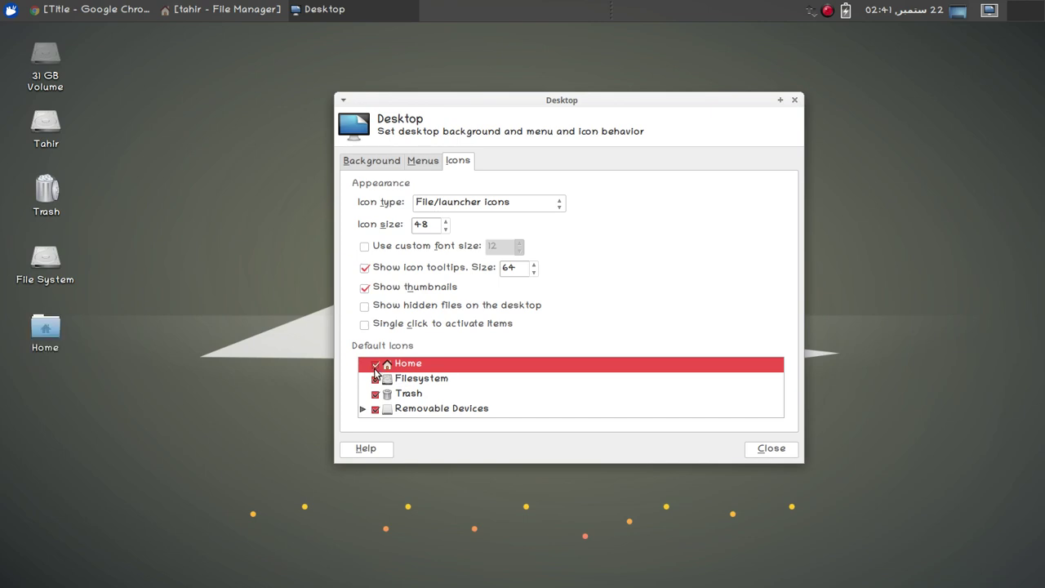
pyautogui.click(375, 379)
pyautogui.click(375, 380)
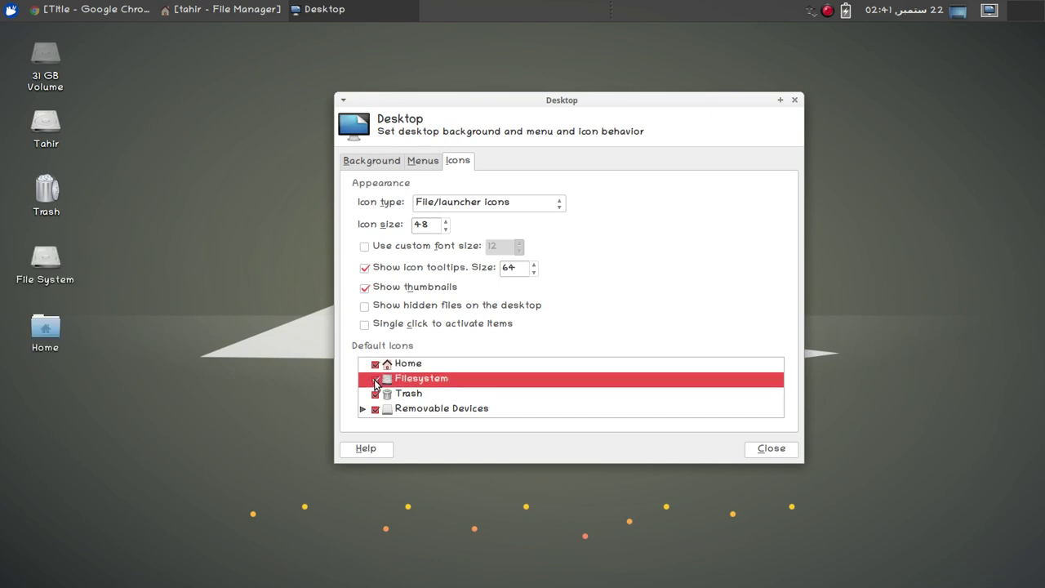
pyautogui.click(376, 380)
pyautogui.click(376, 394)
pyautogui.click(376, 394)
pyautogui.click(376, 409)
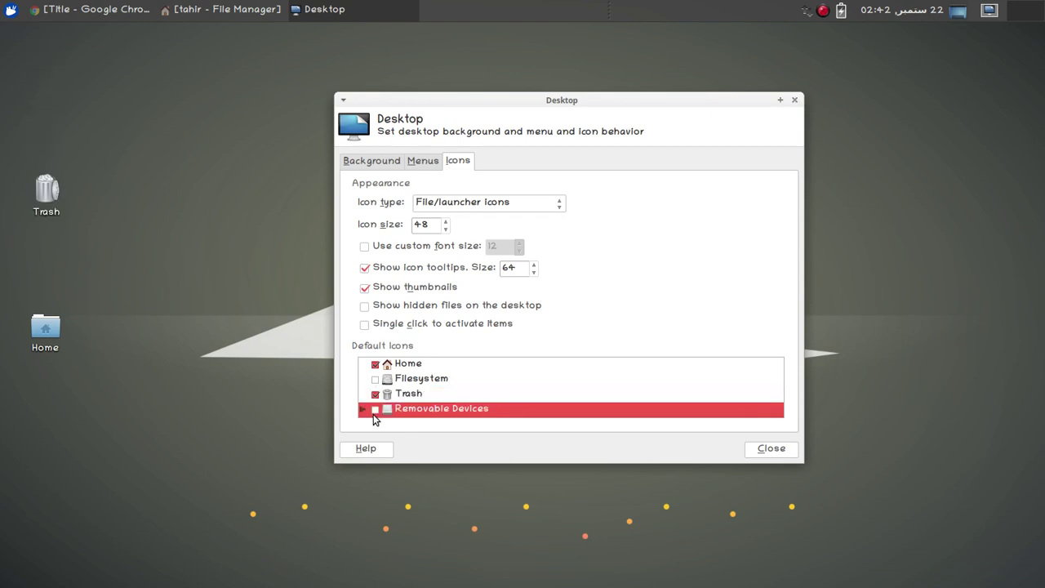
pyautogui.click(377, 380)
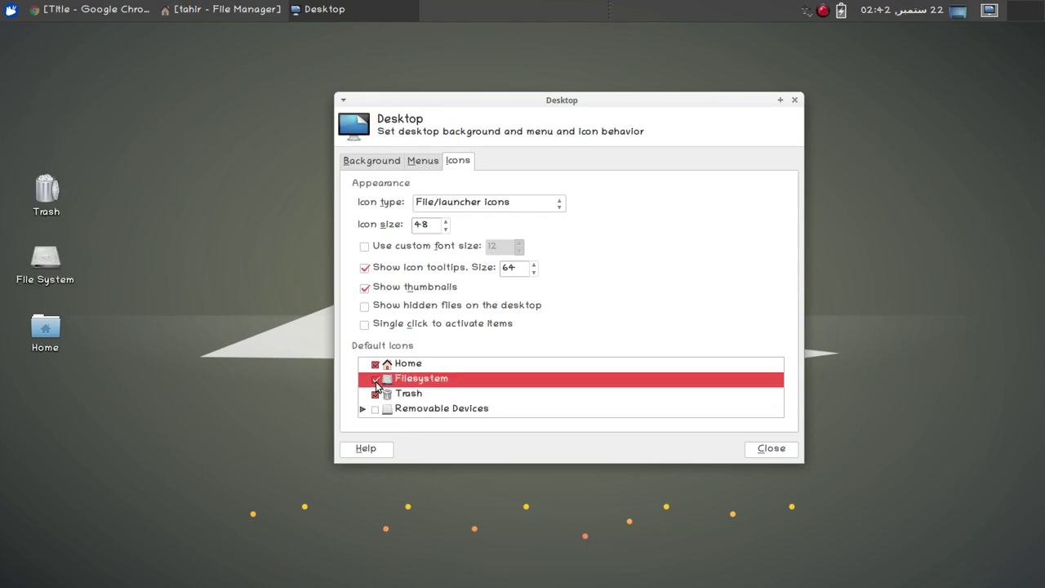
pyautogui.click(375, 380)
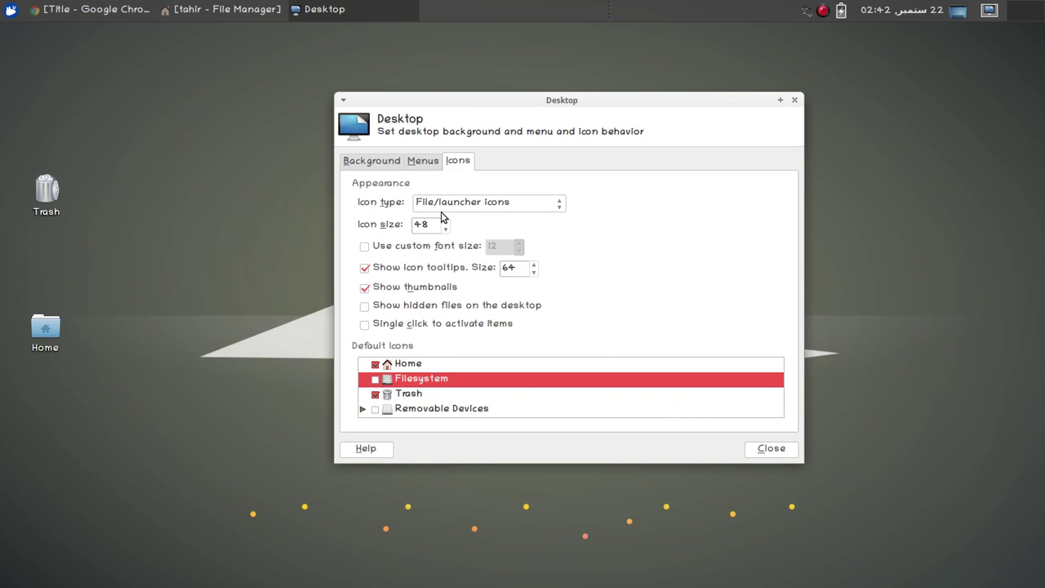
pyautogui.click(419, 168)
pyautogui.click(377, 167)
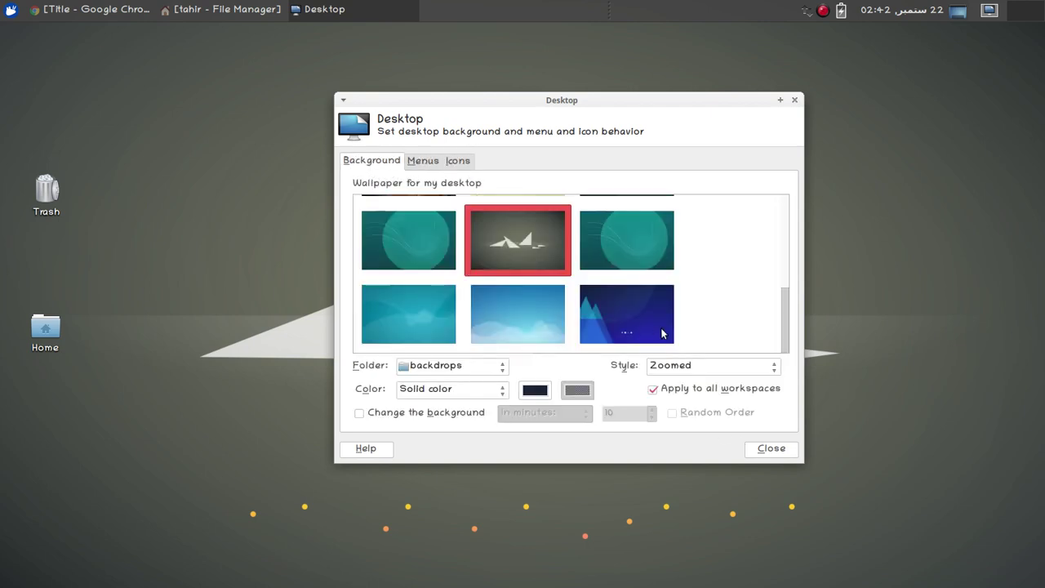
pyautogui.click(770, 449)
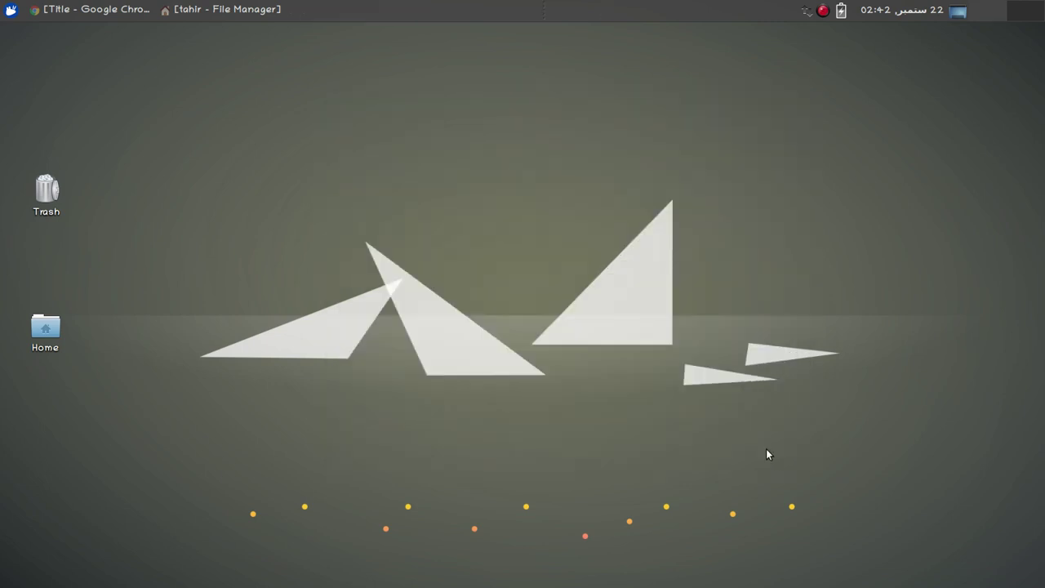
# Arrange the remaining icons on the desktop.
pyautogui.rightClick(317, 147)
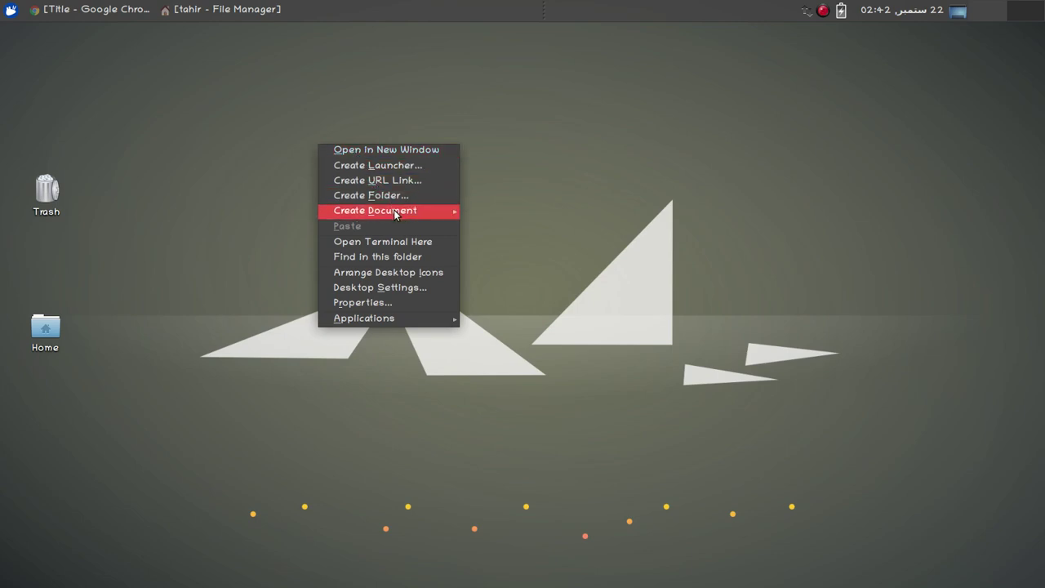
pyautogui.moveTo(395, 213)
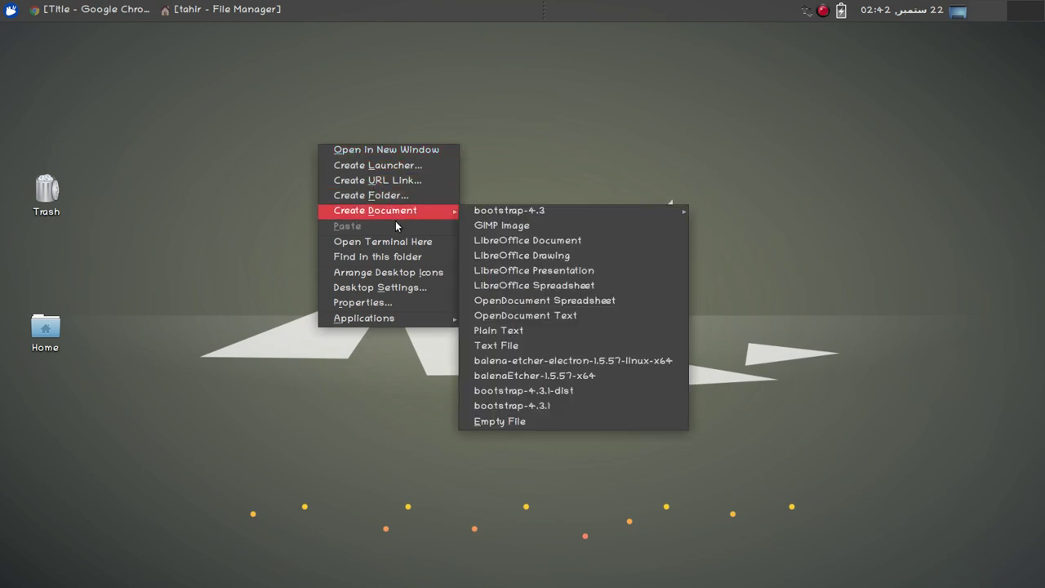
pyautogui.click(406, 272)
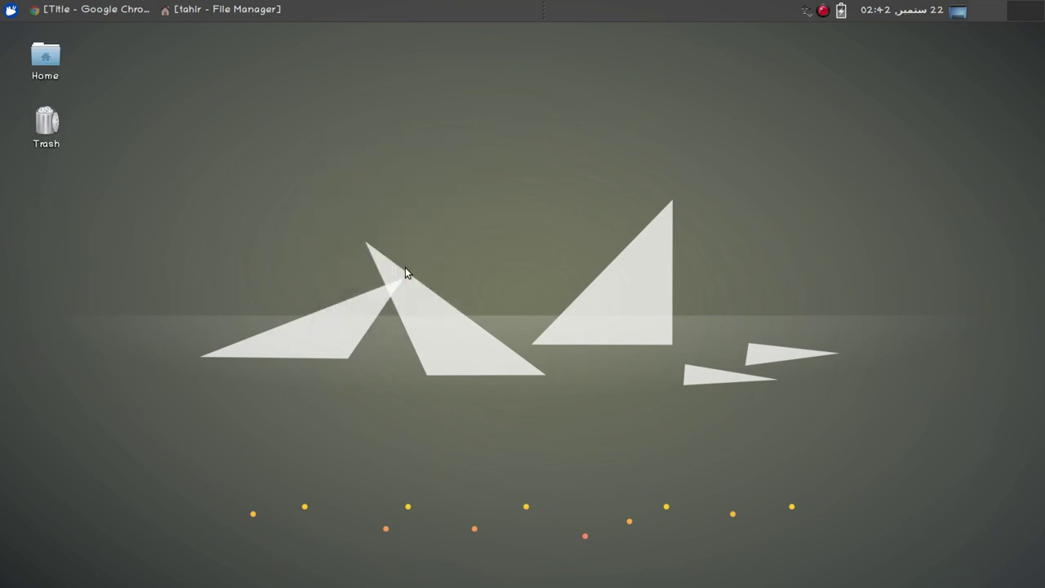
# Inspect the Desktop folder's properties, including its emblems and permissions, and close them.
pyautogui.rightClick(291, 140)
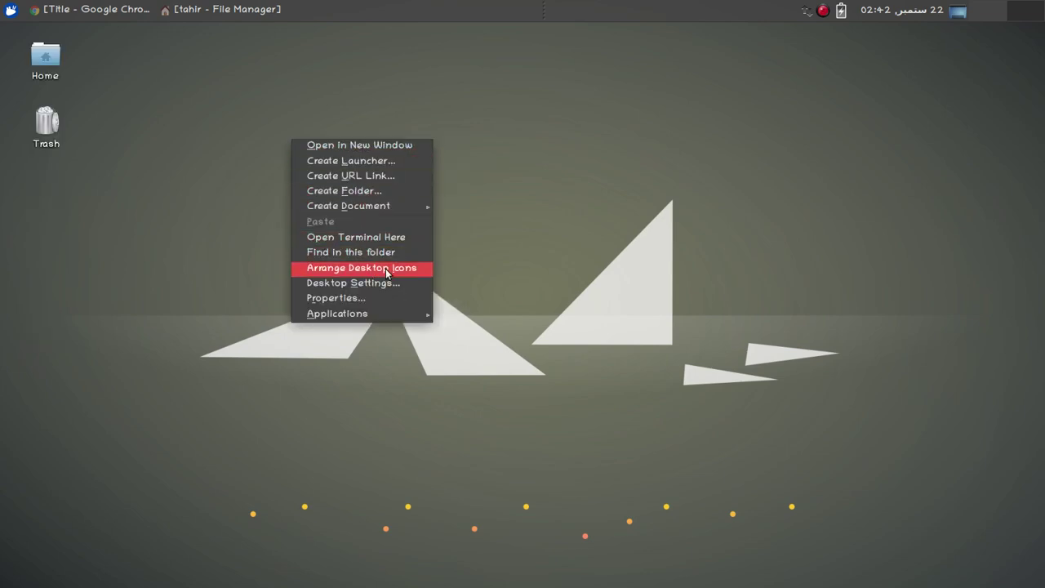
pyautogui.click(376, 299)
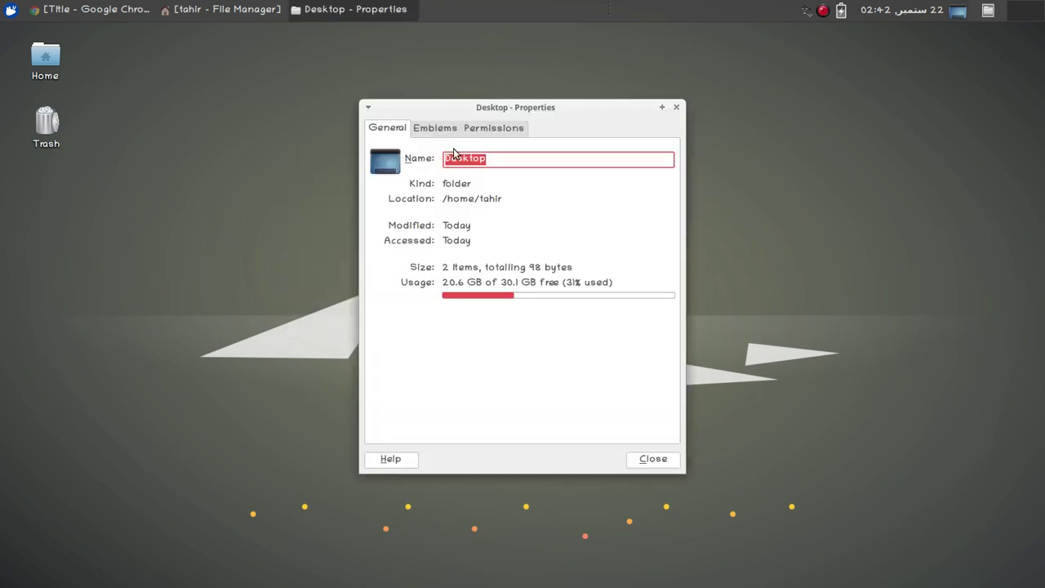
pyautogui.click(435, 128)
pyautogui.click(498, 129)
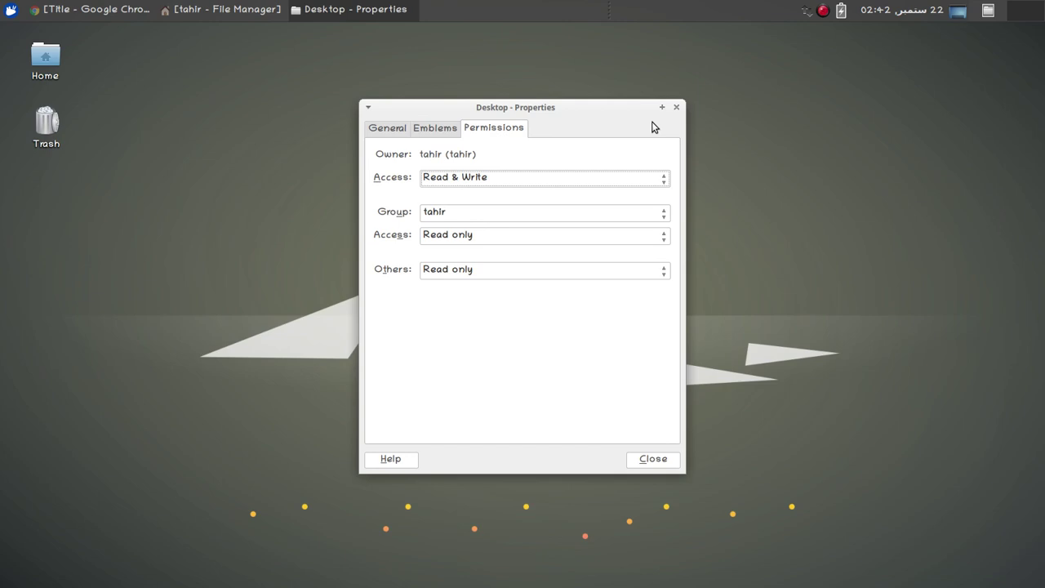
pyautogui.click(676, 107)
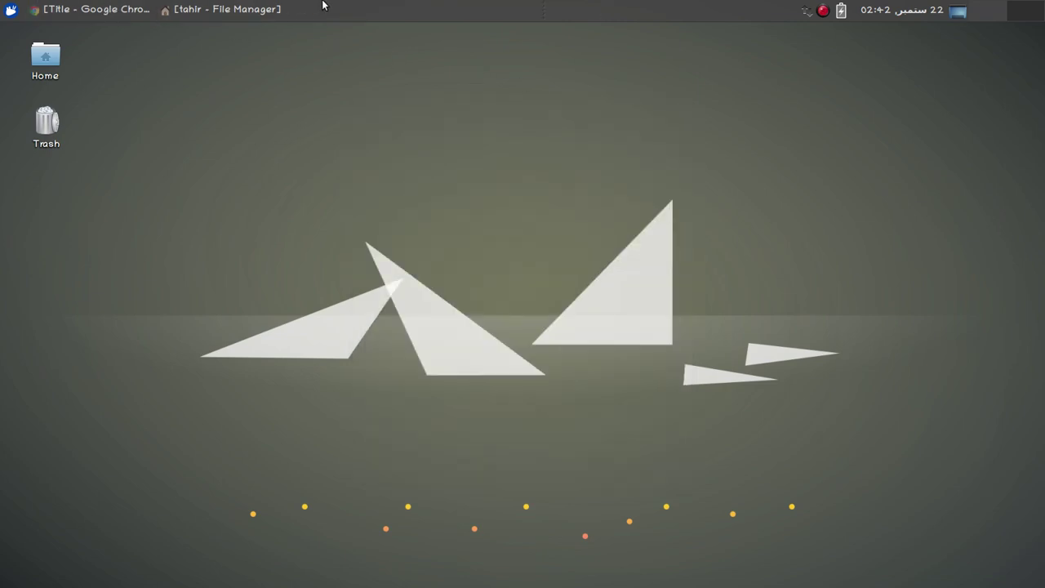
# Browse the items available for the panel and add the System Load Monitor to it.
pyautogui.rightClick(345, 14)
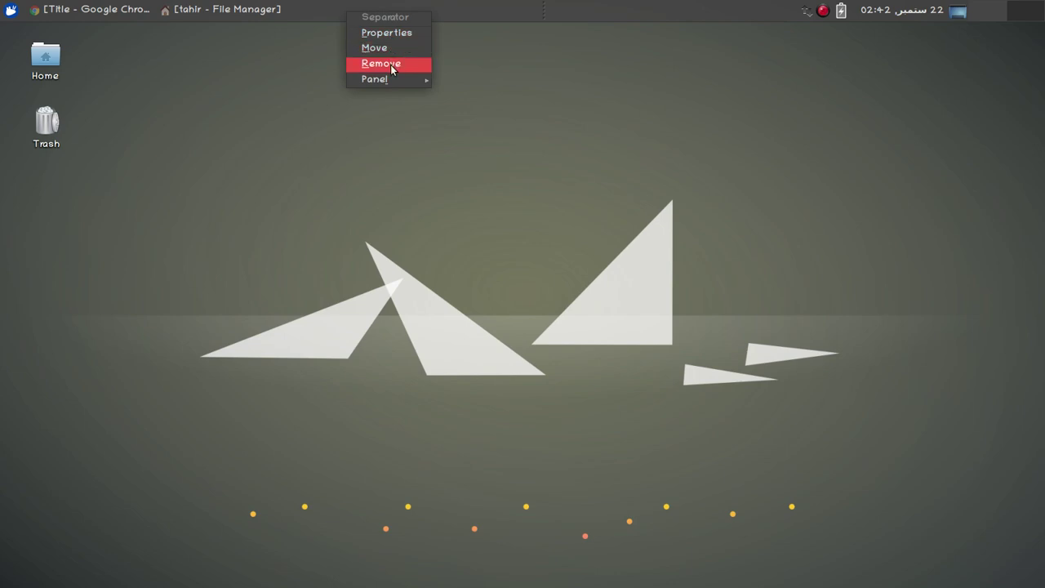
pyautogui.moveTo(397, 81)
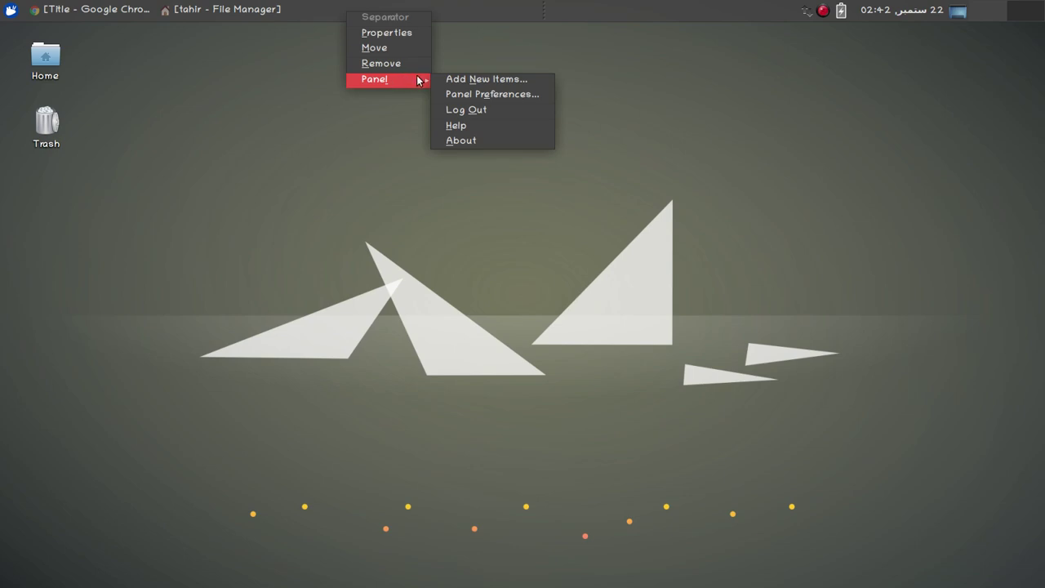
pyautogui.click(491, 79)
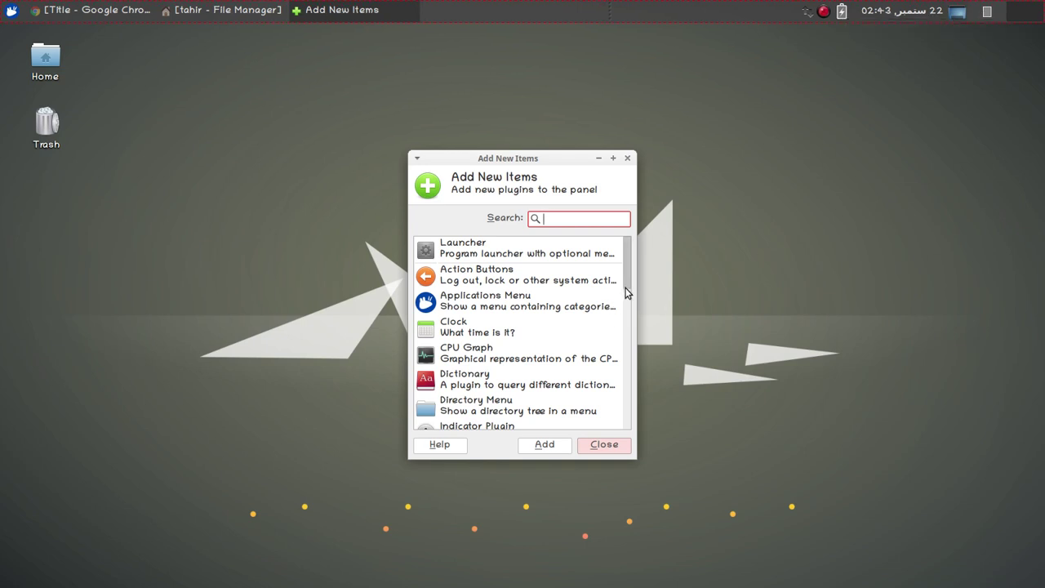
pyautogui.moveTo(627, 285); pyautogui.dragTo(631, 433)
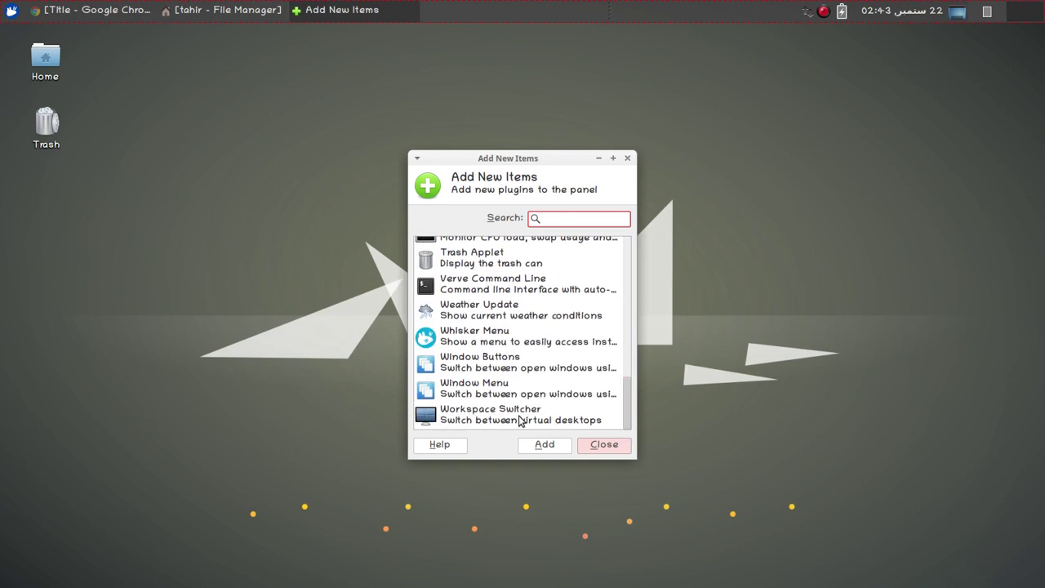
pyautogui.click(519, 420)
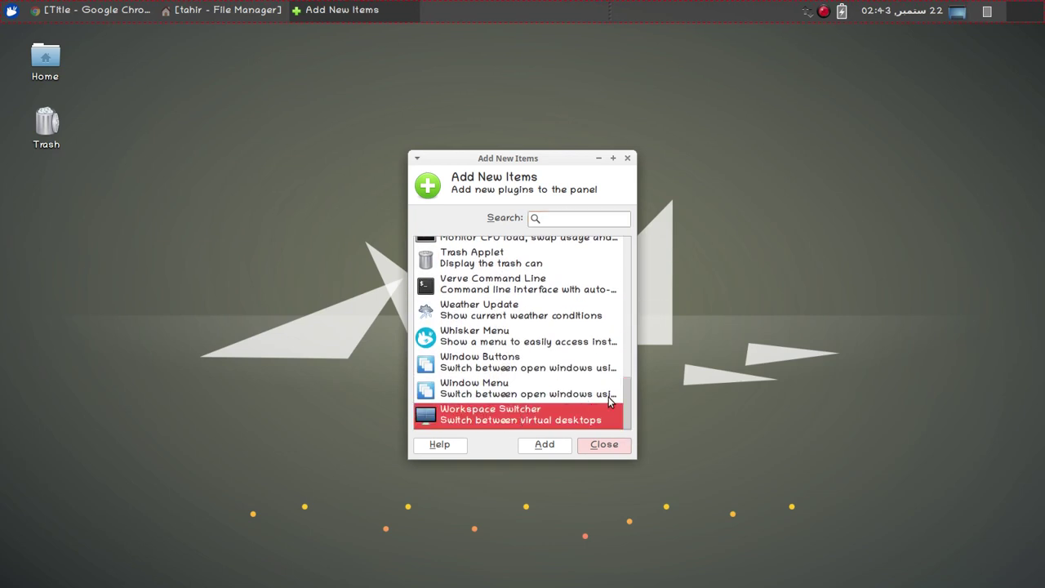
pyautogui.moveTo(629, 396); pyautogui.dragTo(624, 360)
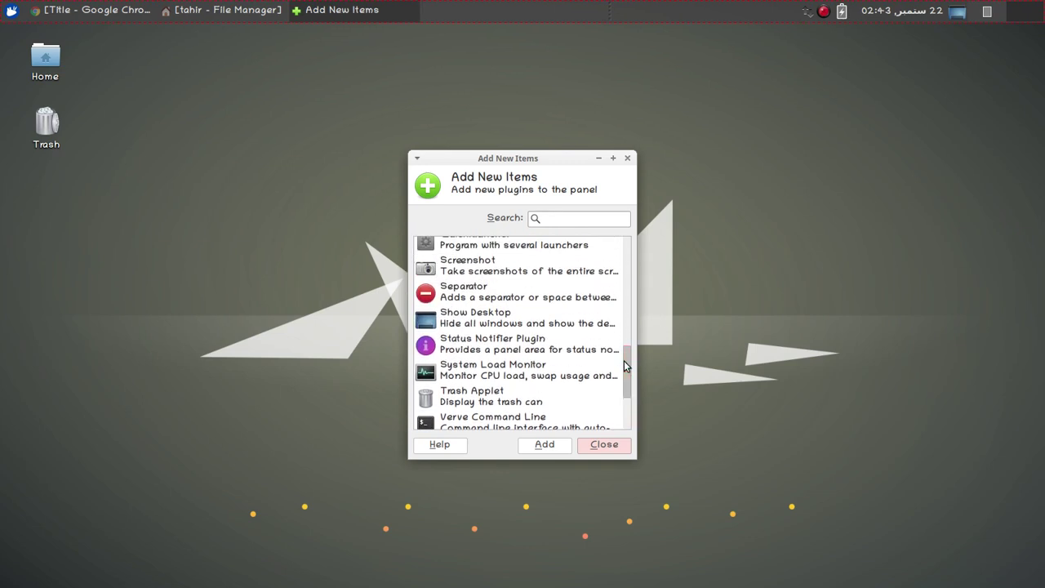
pyautogui.click(471, 369)
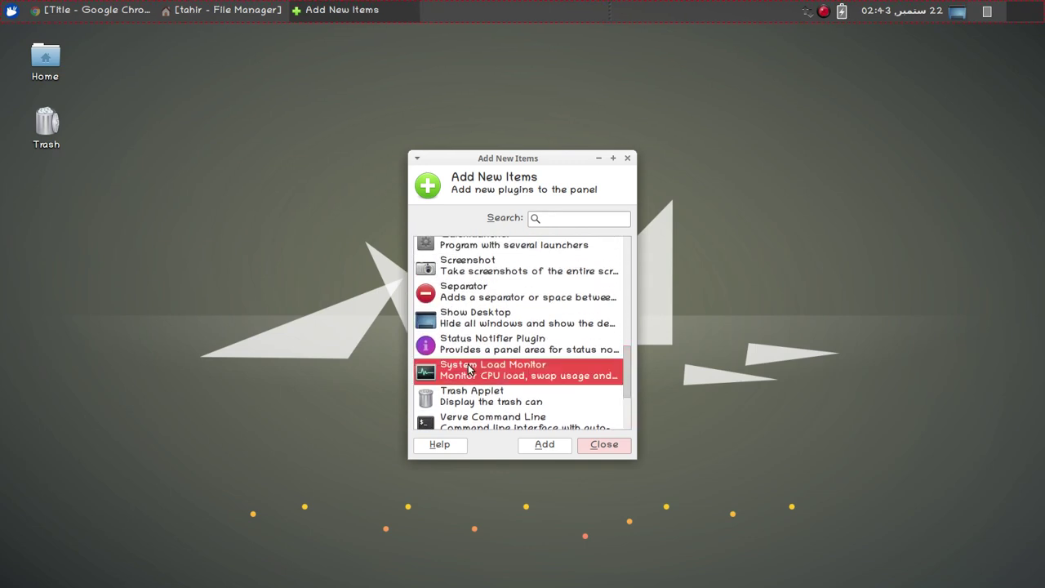
pyautogui.click(559, 448)
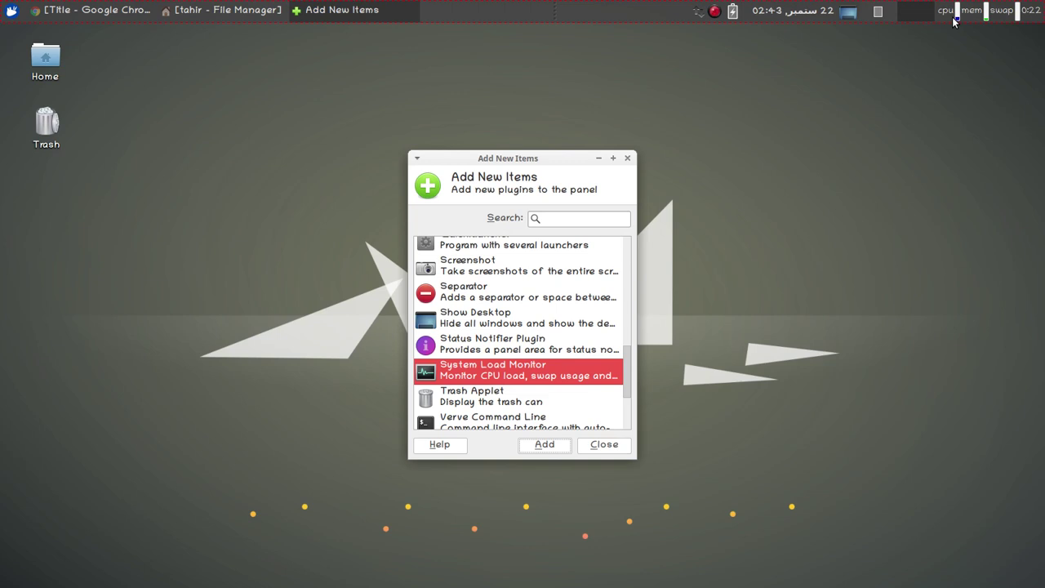
# Remove the System Load Monitor from the panel, confirm the removal and close the list of new items.
pyautogui.rightClick(1001, 15)
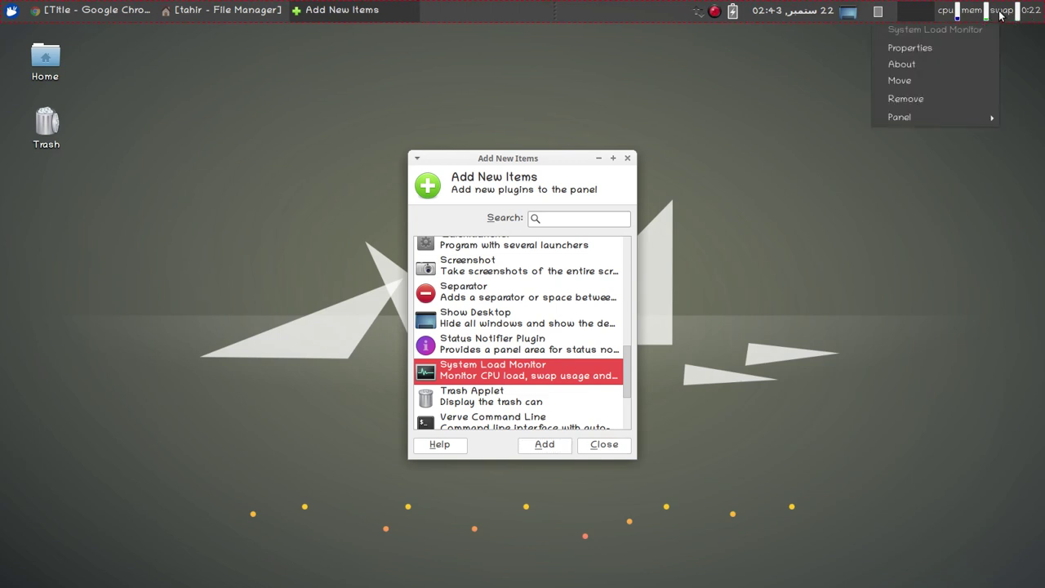
pyautogui.click(945, 98)
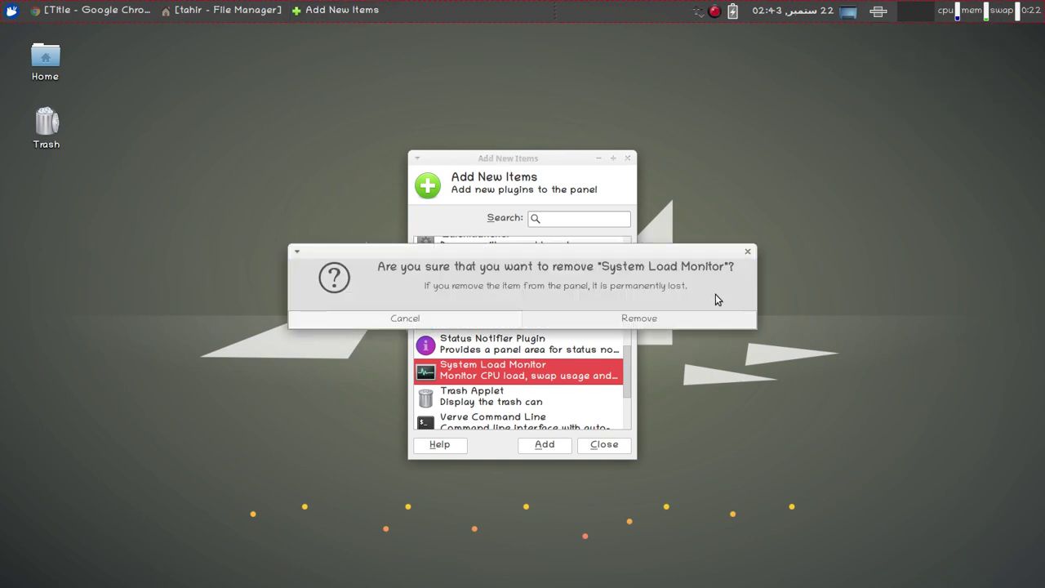
pyautogui.click(651, 323)
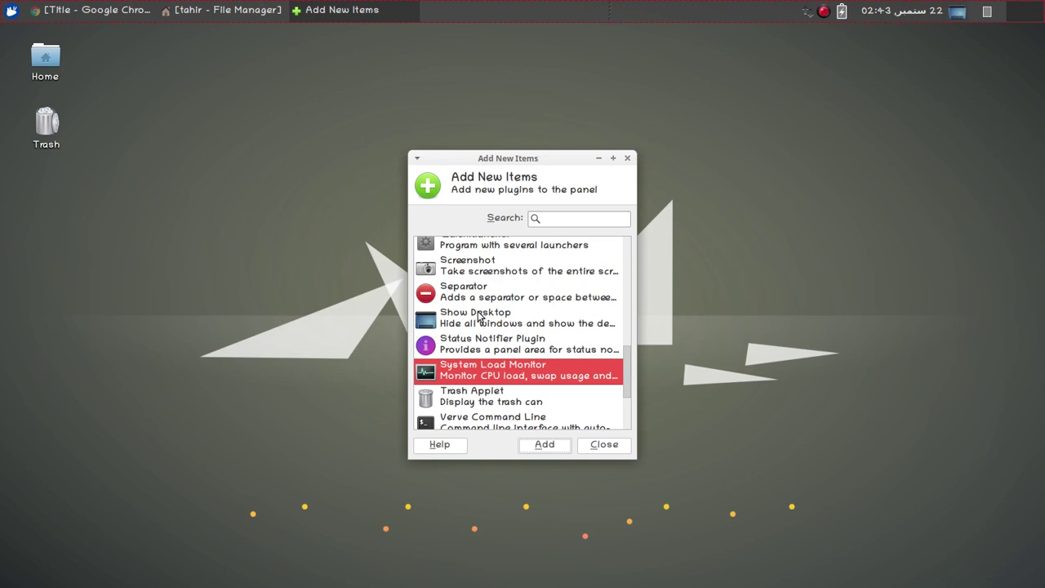
pyautogui.moveTo(630, 371); pyautogui.dragTo(627, 225)
pyautogui.click(628, 157)
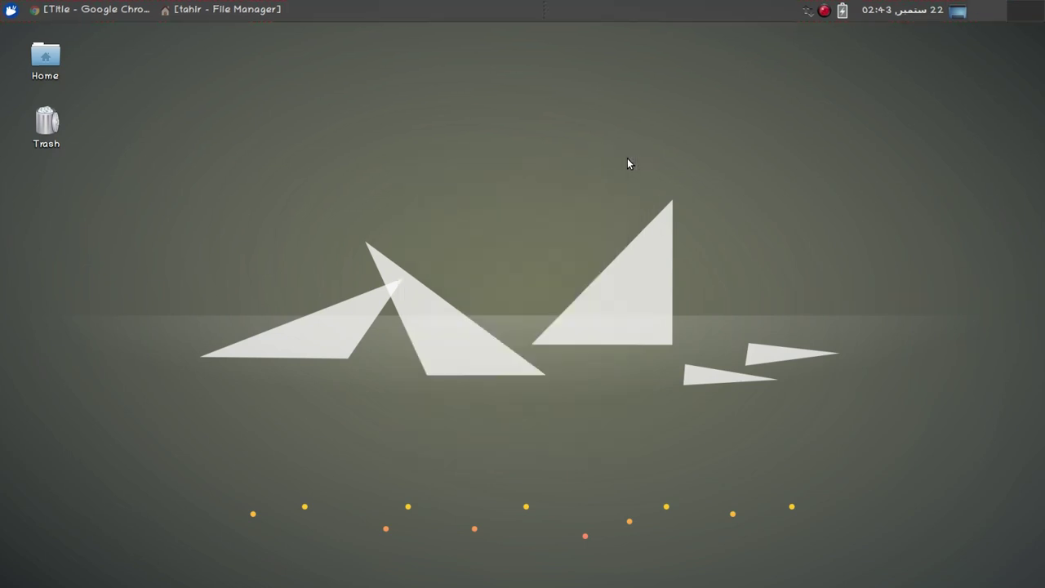
# Try the Handle and Transparent styles on the panel's expanding separator, set its style to Separator and close its properties.
pyautogui.rightClick(558, 15)
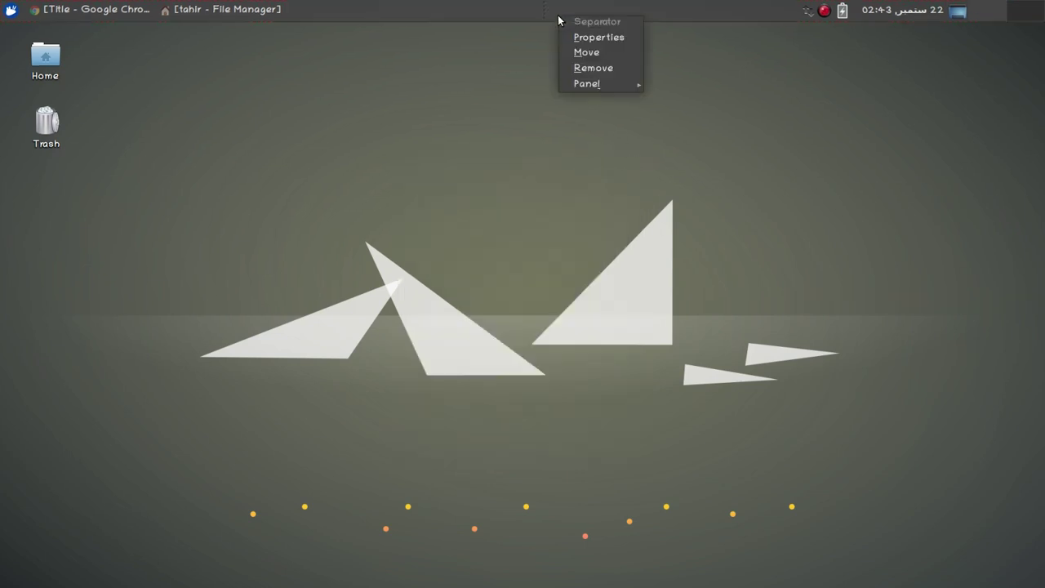
pyautogui.click(602, 41)
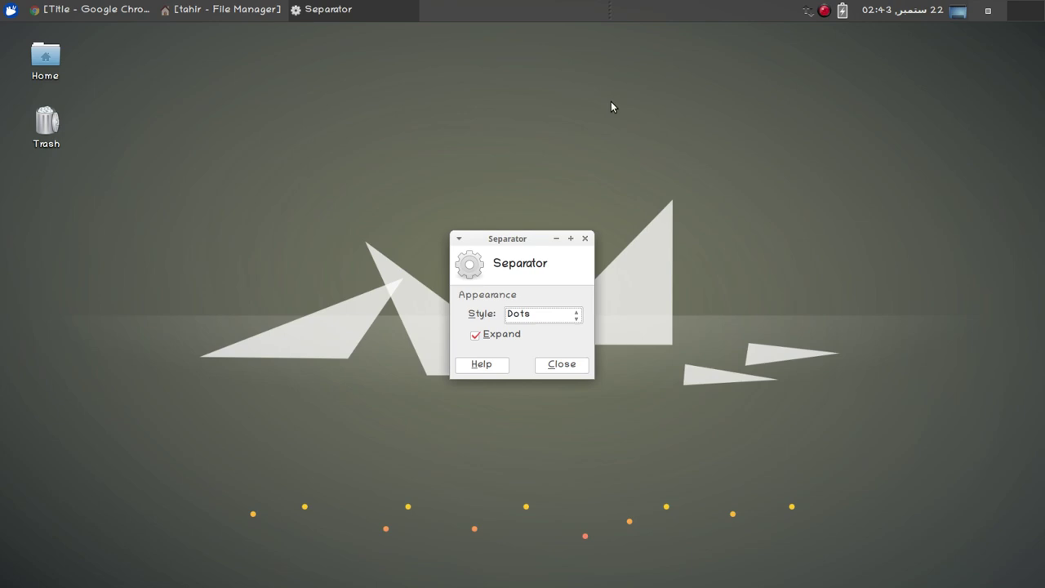
pyautogui.click(564, 314)
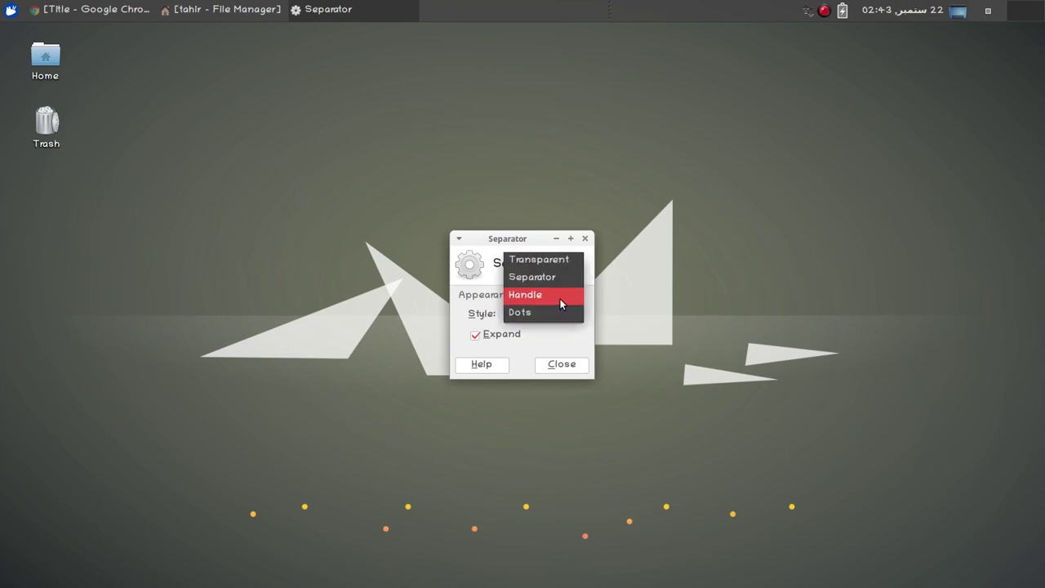
pyautogui.click(556, 294)
pyautogui.click(572, 319)
pyautogui.click(560, 296)
pyautogui.click(566, 318)
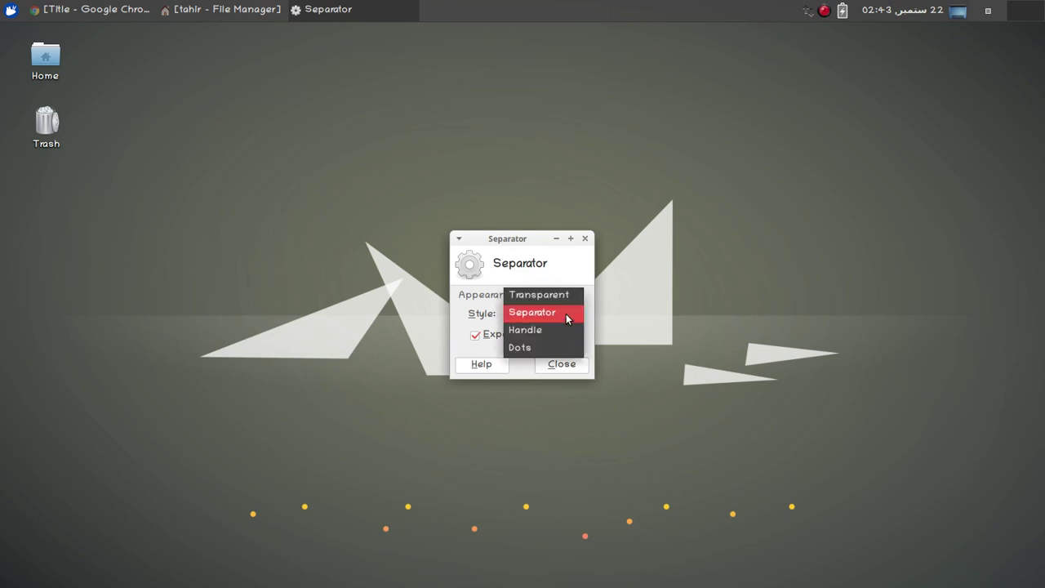
pyautogui.click(567, 294)
pyautogui.click(569, 320)
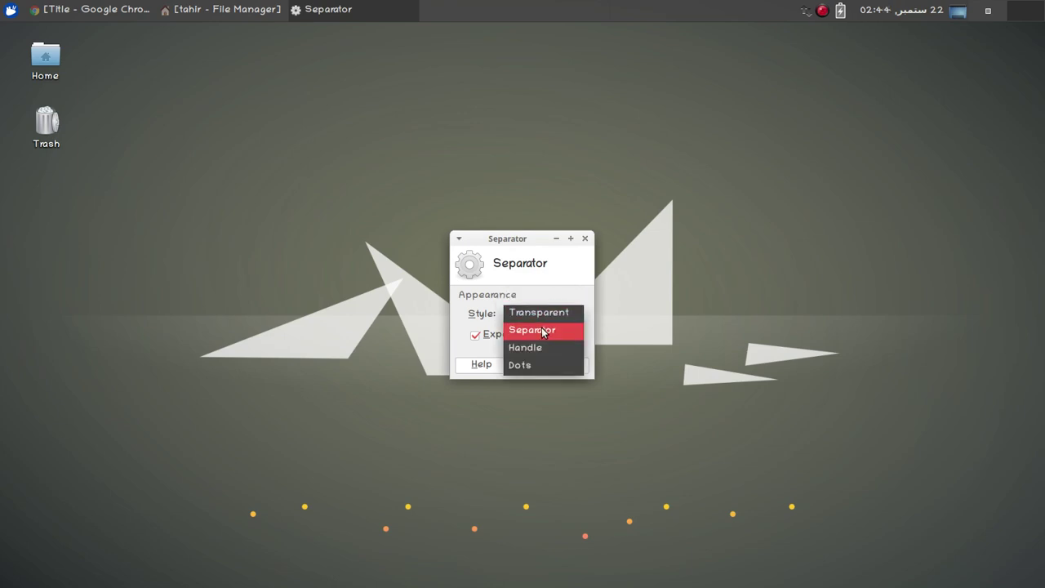
pyautogui.click(544, 331)
pyautogui.click(561, 368)
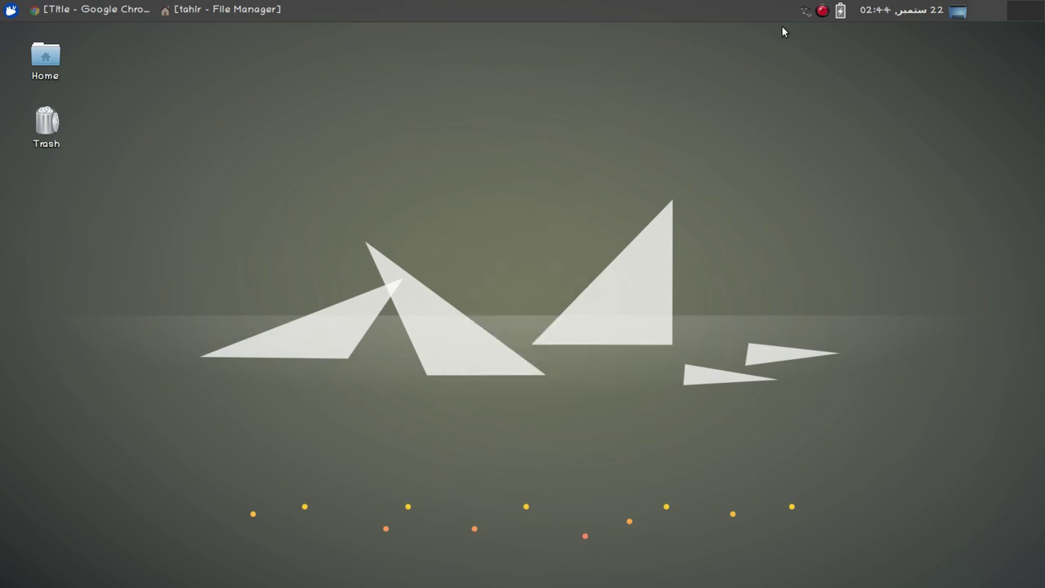
# Try moving the separator along the panel and drop it after the window buttons.
pyautogui.rightClick(462, 8)
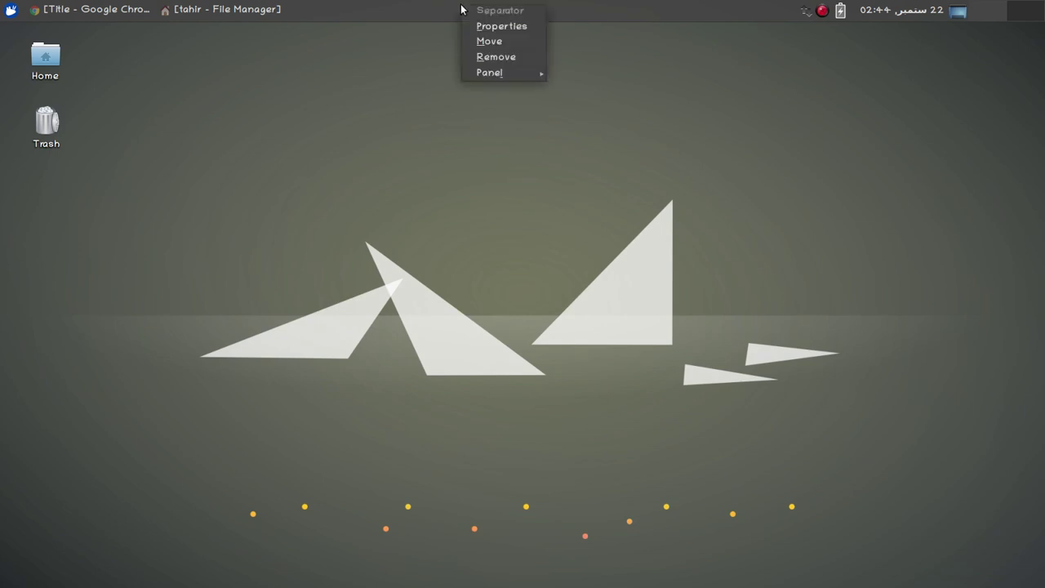
pyautogui.click(496, 42)
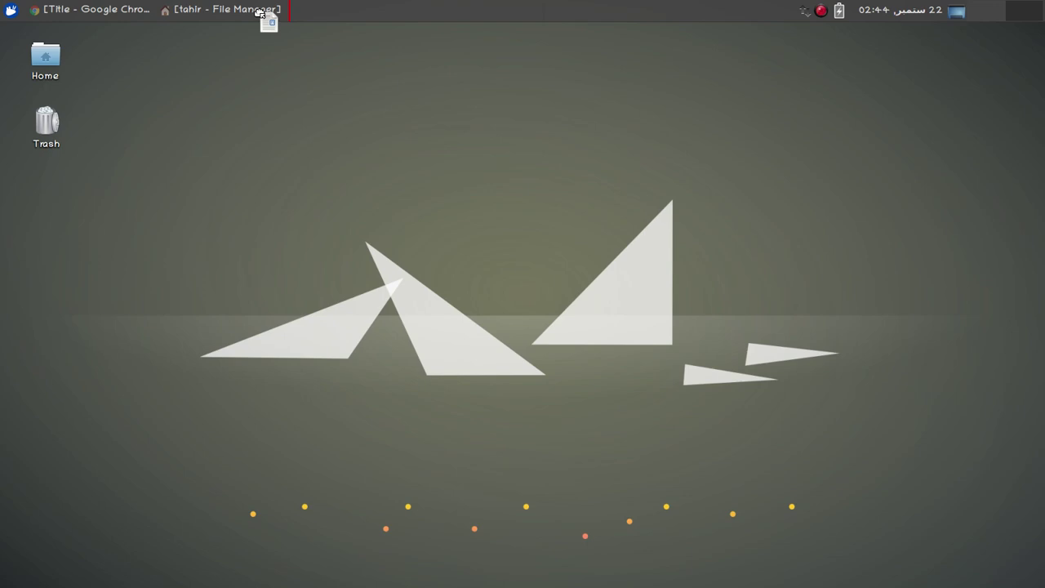
pyautogui.click(427, 14)
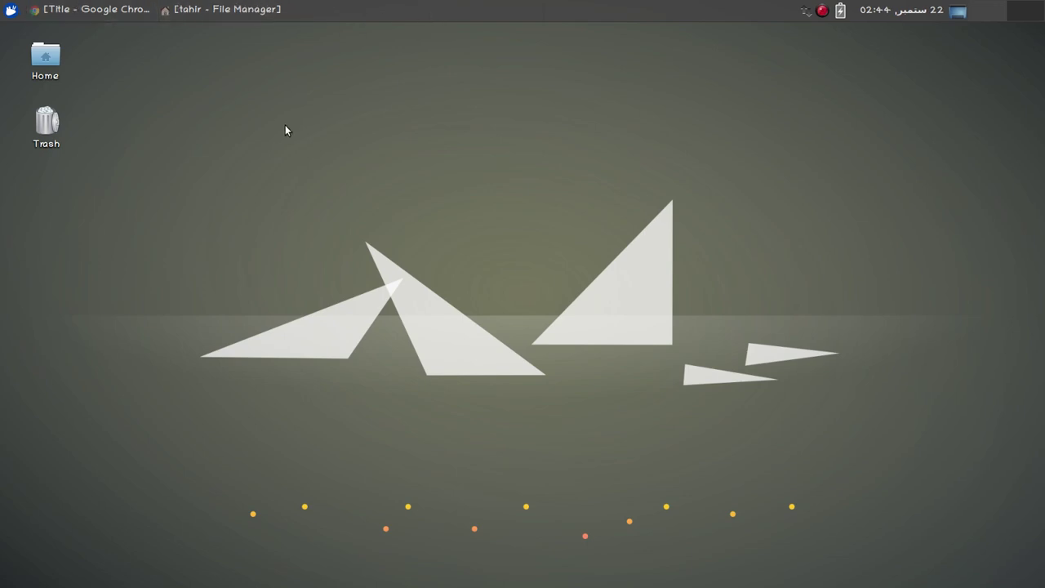
# Set the Whisker Menu's panel button to display Title and change the title to Home.
pyautogui.rightClick(11, 12)
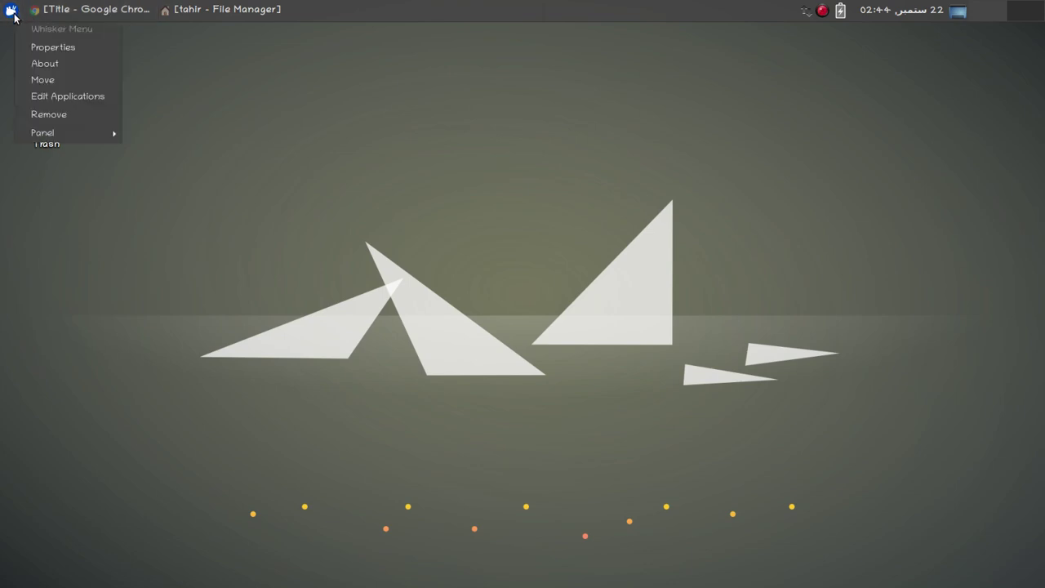
pyautogui.click(46, 49)
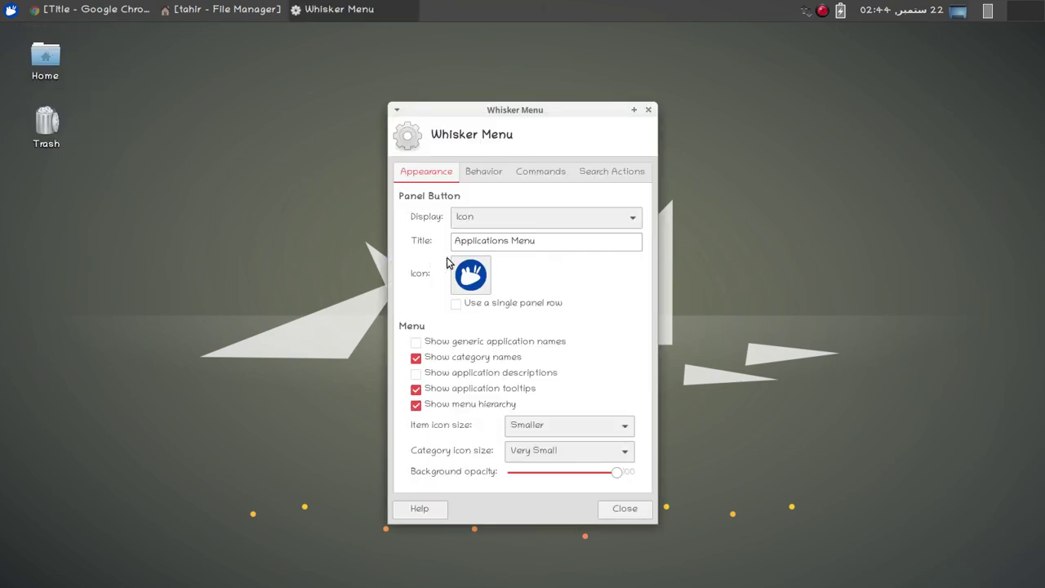
pyautogui.click(541, 218)
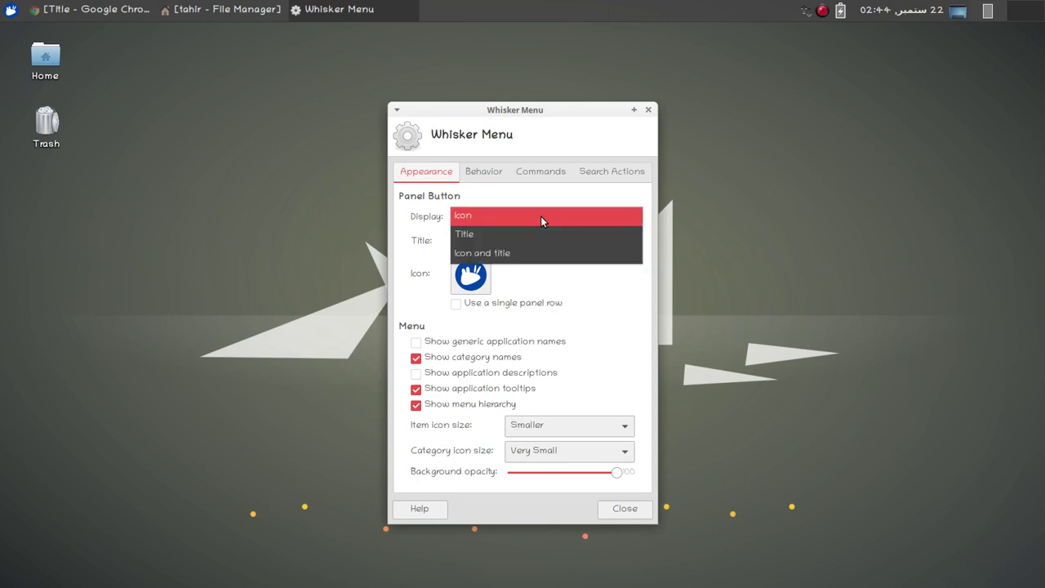
pyautogui.click(531, 234)
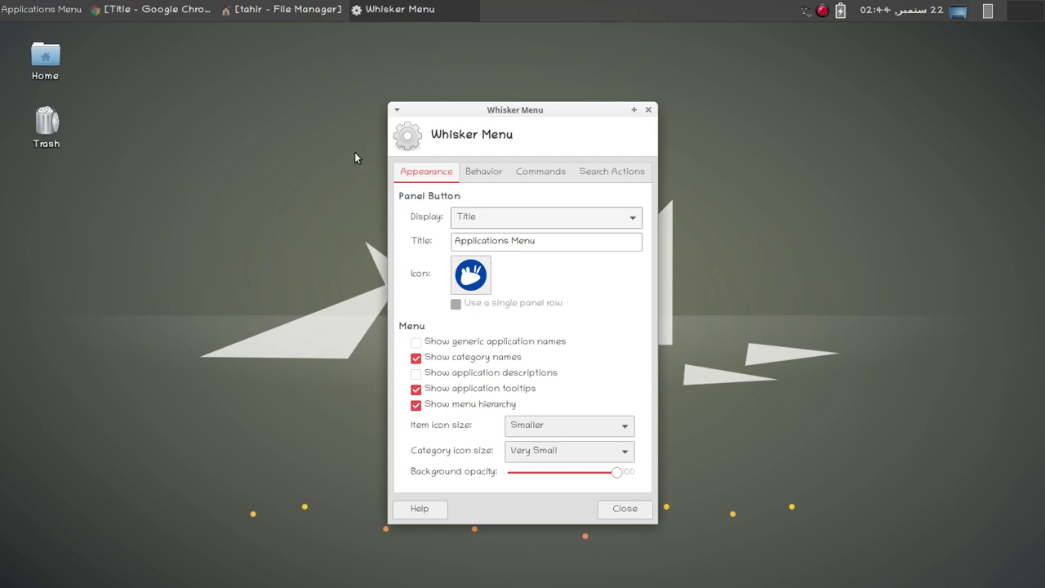
pyautogui.moveTo(553, 245); pyautogui.dragTo(400, 246)
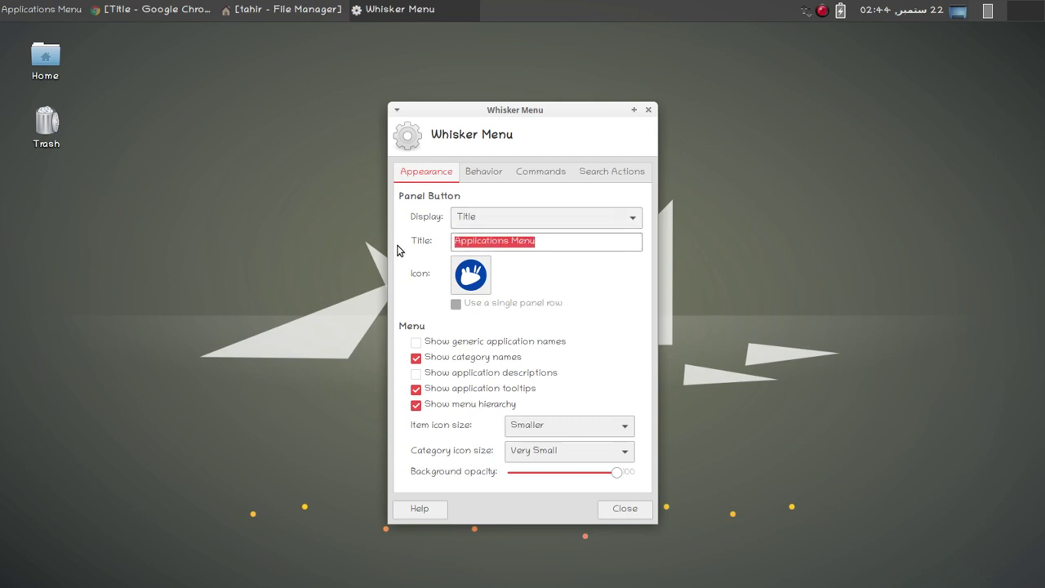
pyautogui.write('Home')
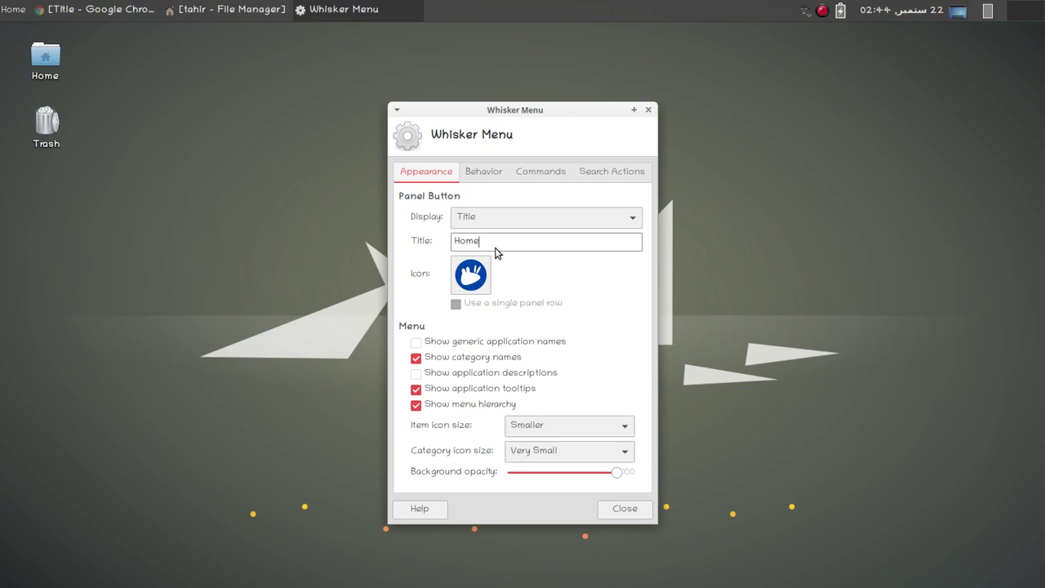
# Set the Whisker Menu's panel button to display Icon and title.
pyautogui.click(526, 216)
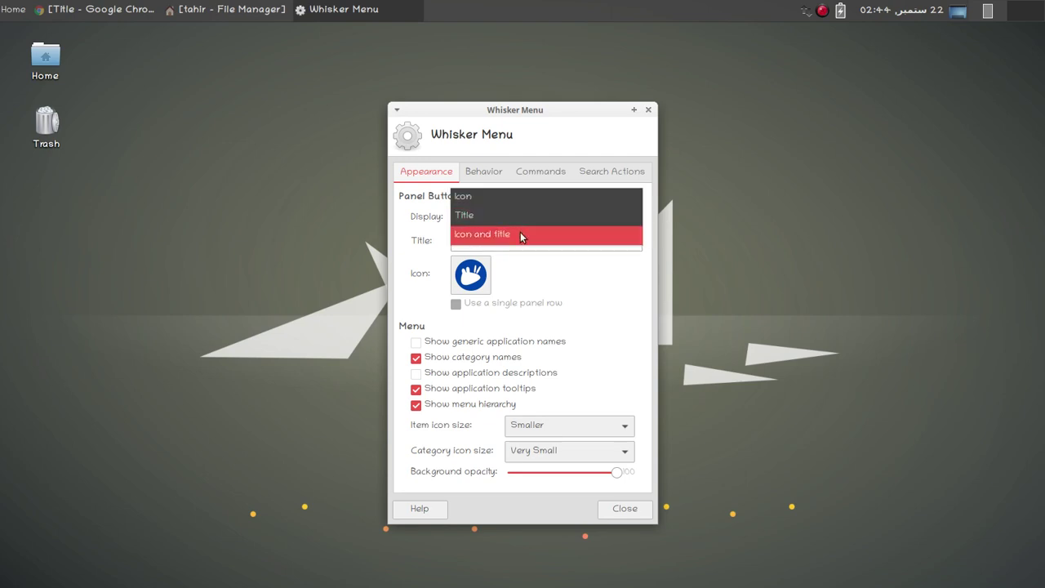
pyautogui.click(520, 234)
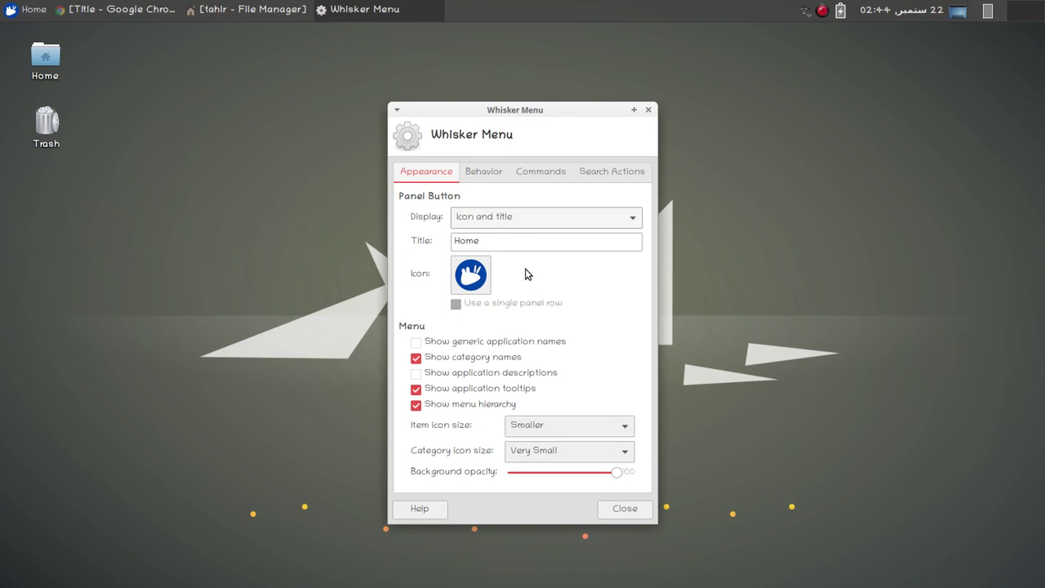
pyautogui.click(507, 217)
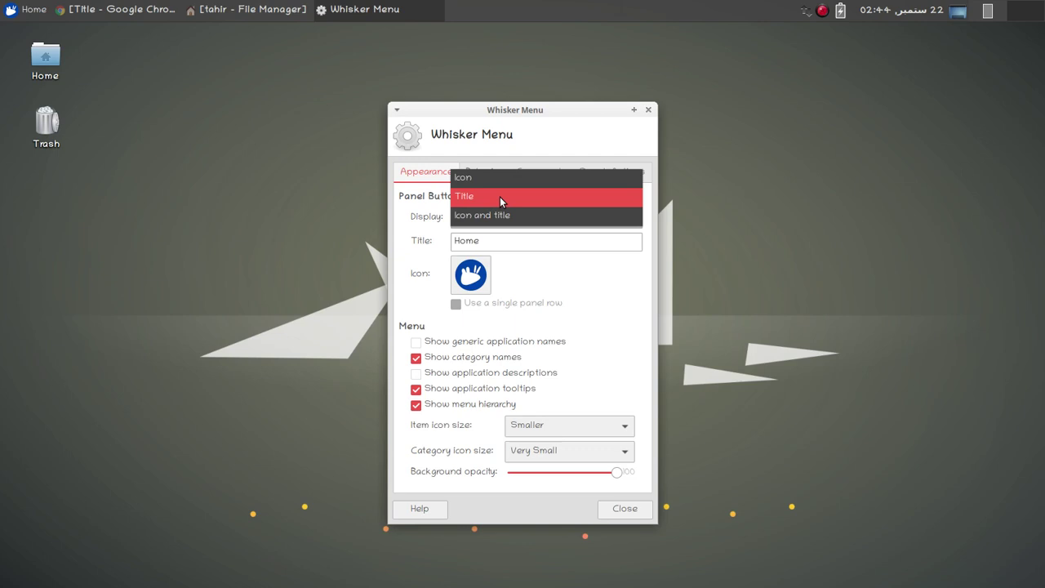
pyautogui.click(497, 216)
# Change the title of the Whisker Menu's panel button to Start.
pyautogui.moveTo(496, 239); pyautogui.dragTo(438, 241)
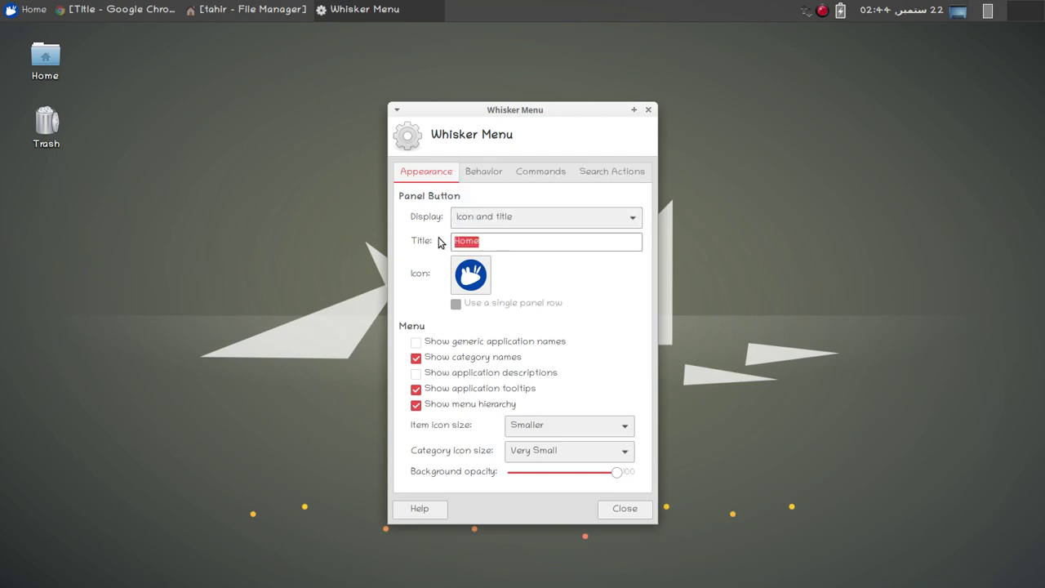
pyautogui.write('Start')
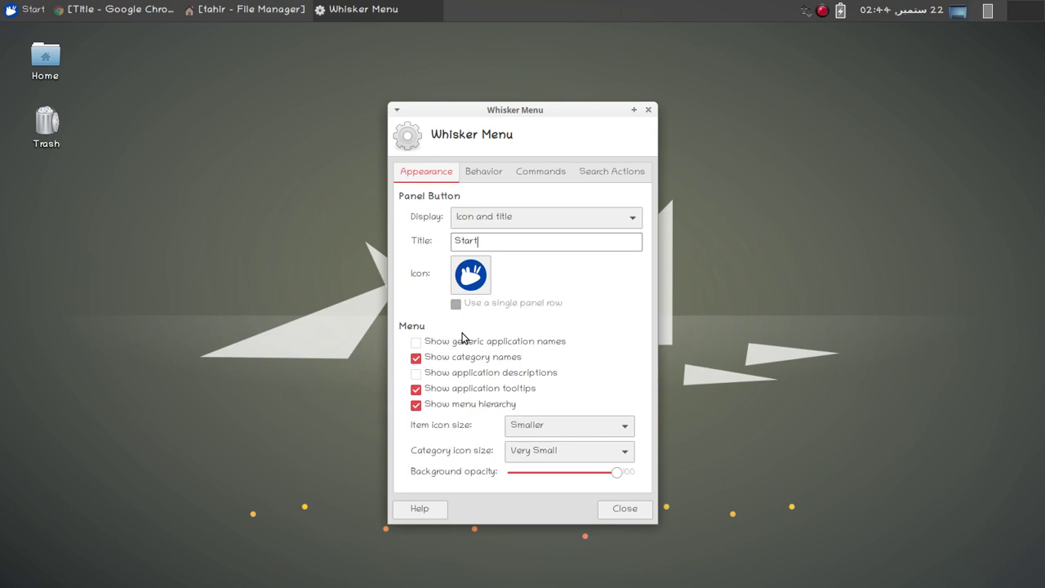
# Turn off category names in the Whisker Menu and open the menu to check its category list.
pyautogui.click(416, 342)
pyautogui.click(416, 343)
pyautogui.click(417, 358)
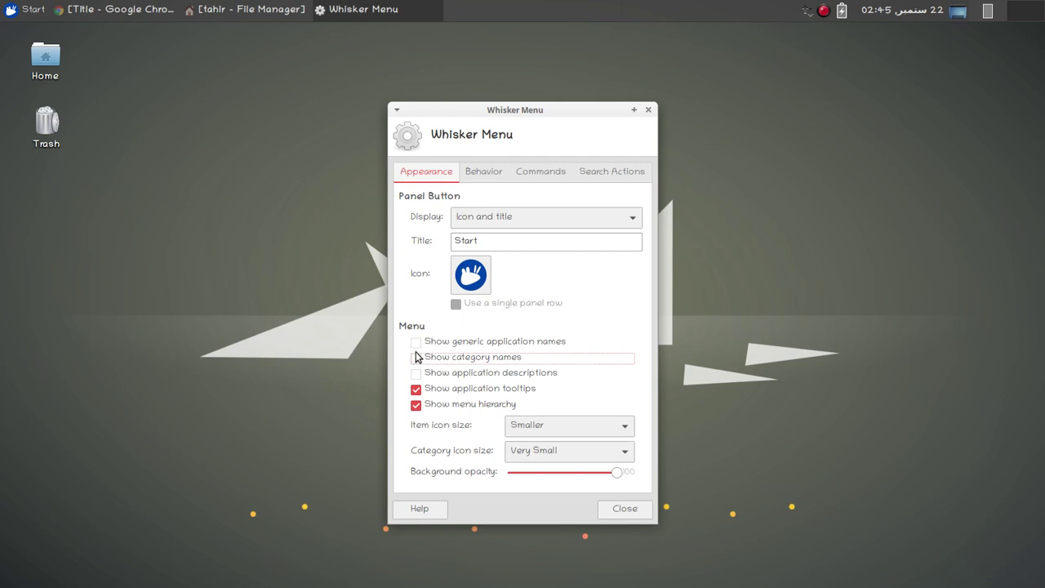
pyautogui.click(417, 358)
pyautogui.click(25, 10)
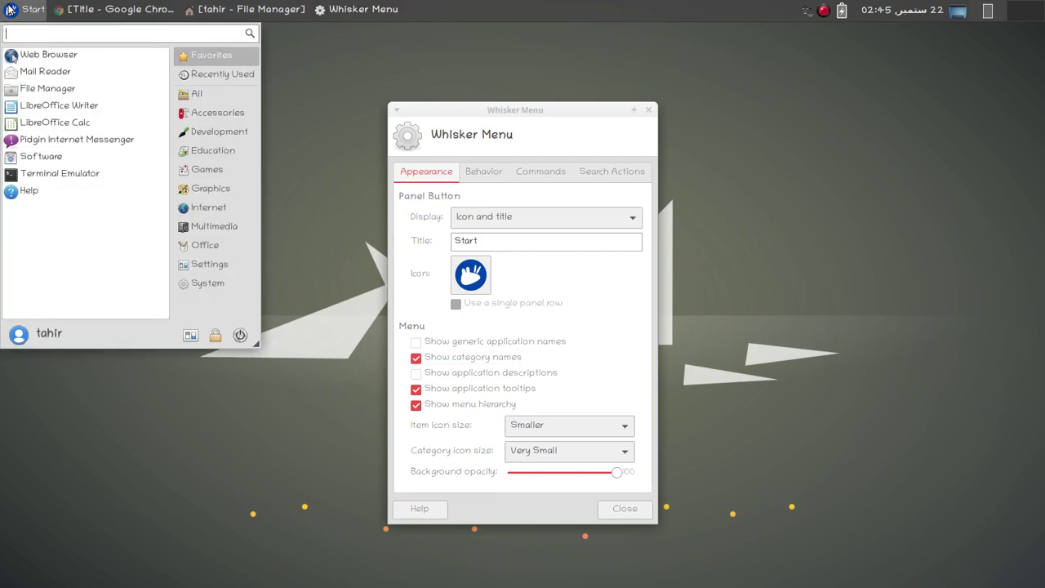
pyautogui.click(417, 360)
pyautogui.click(417, 360)
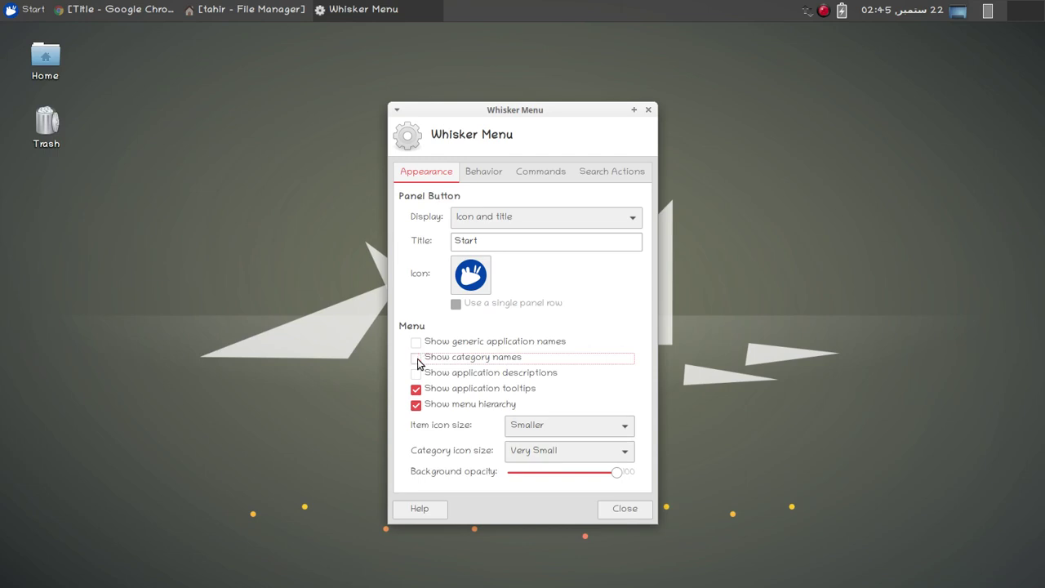
pyautogui.click(10, 10)
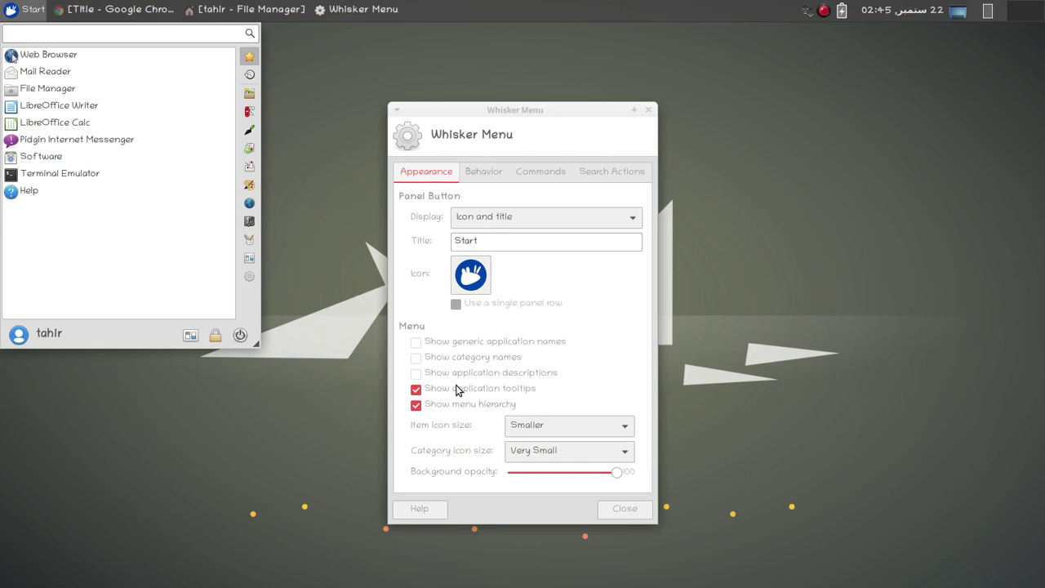
pyautogui.click(419, 375)
# Try showing application descriptions in the Whisker Menu, check the menu and turn the descriptions off again.
pyautogui.click(417, 374)
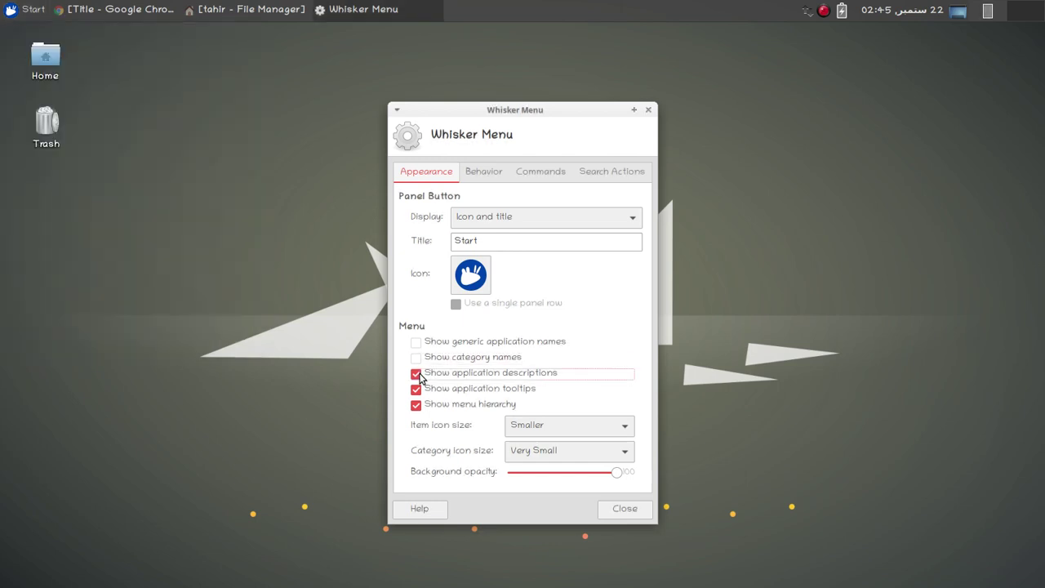
pyautogui.click(22, 13)
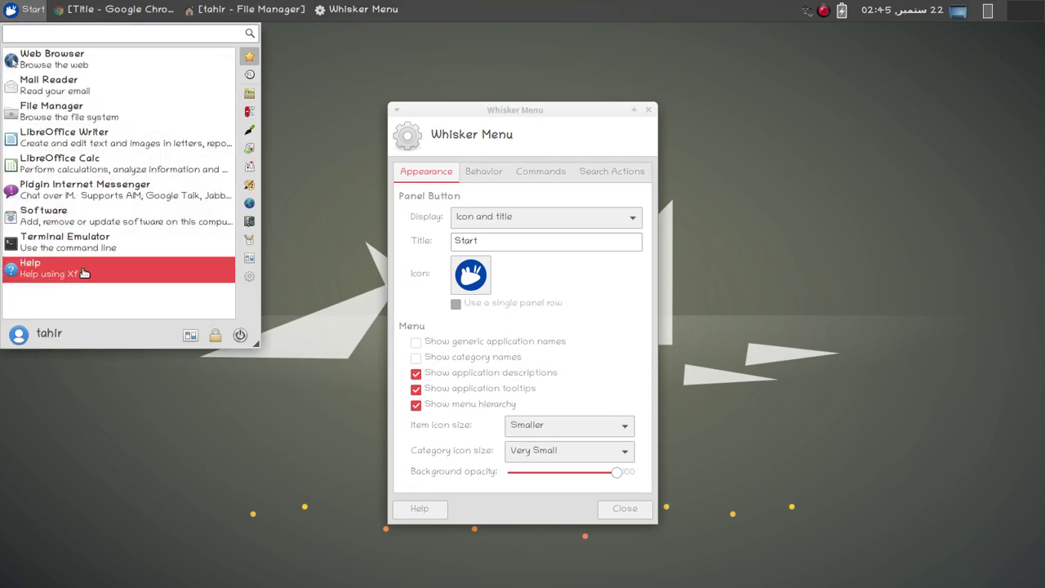
pyautogui.click(460, 387)
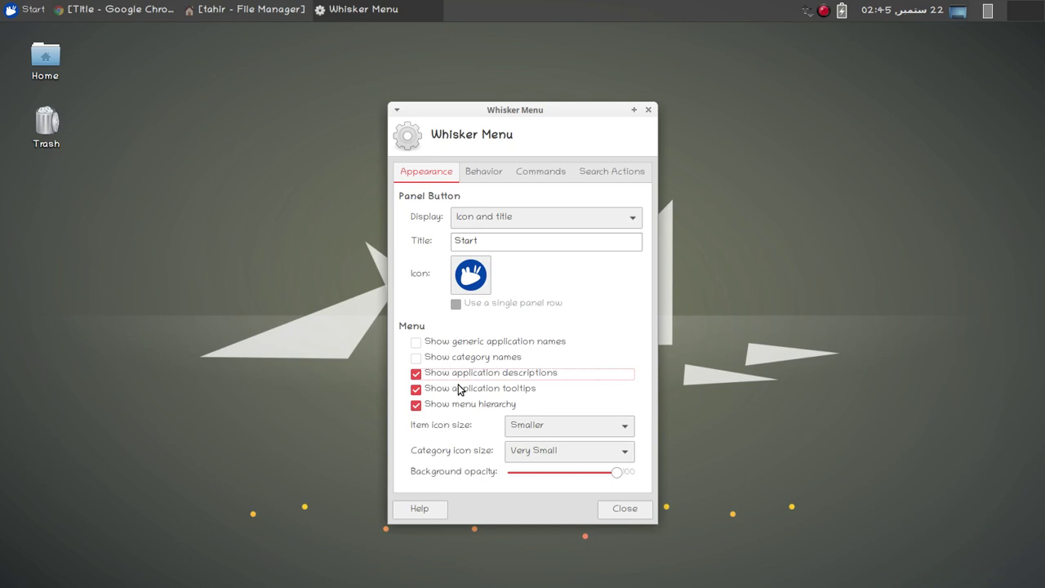
pyautogui.click(416, 375)
# Try the Whisker Menu without the menu hierarchy, browse its categories and turn the hierarchy back on.
pyautogui.click(417, 406)
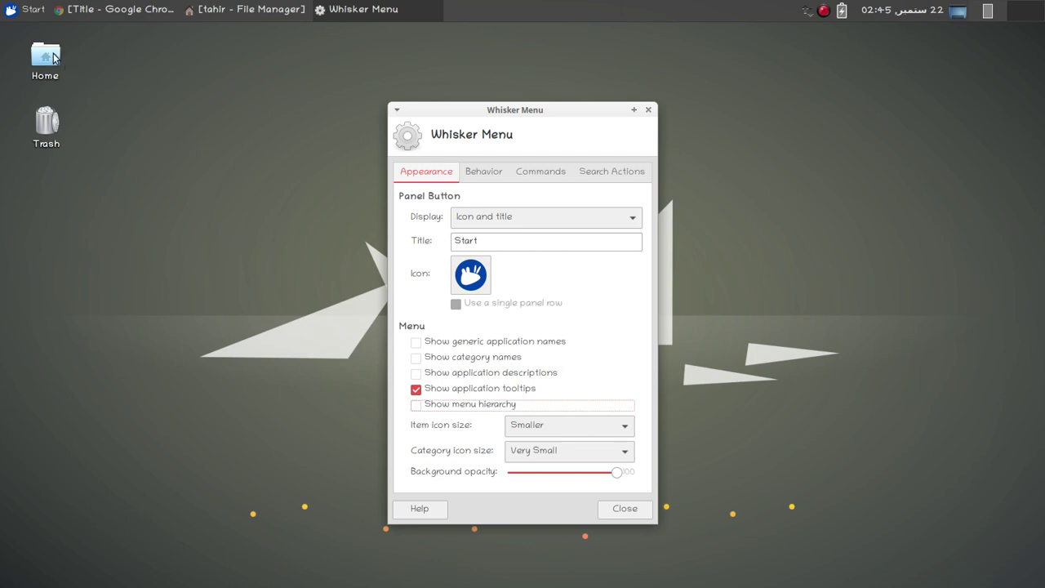
pyautogui.click(25, 10)
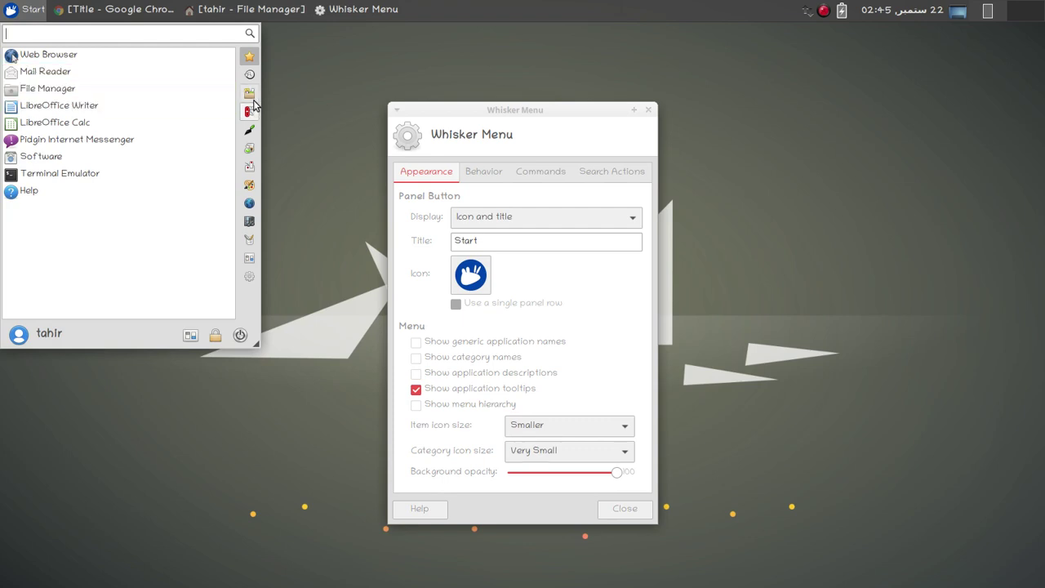
pyautogui.click(249, 149)
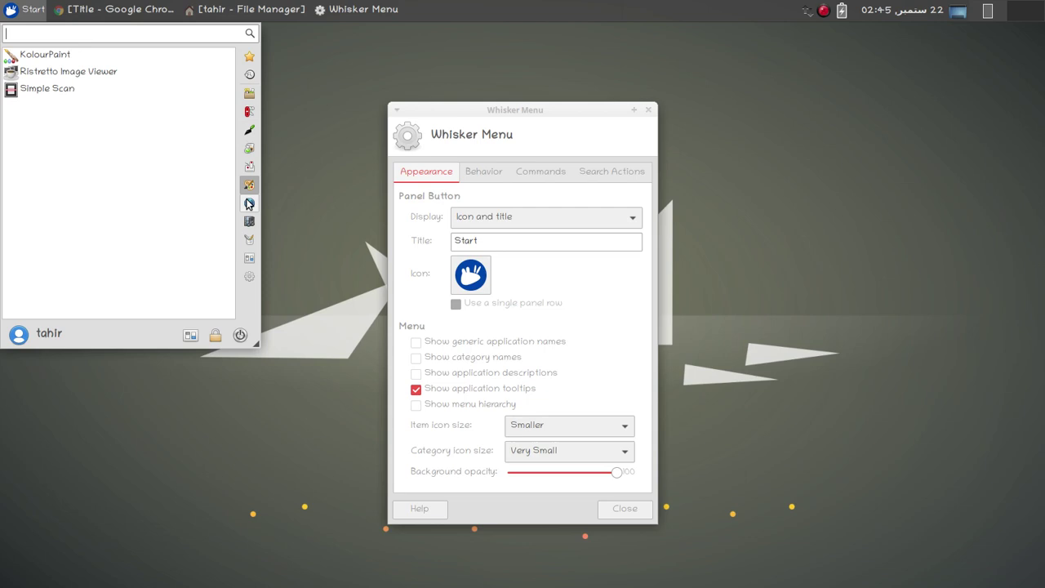
pyautogui.moveTo(249, 204)
pyautogui.moveTo(249, 222)
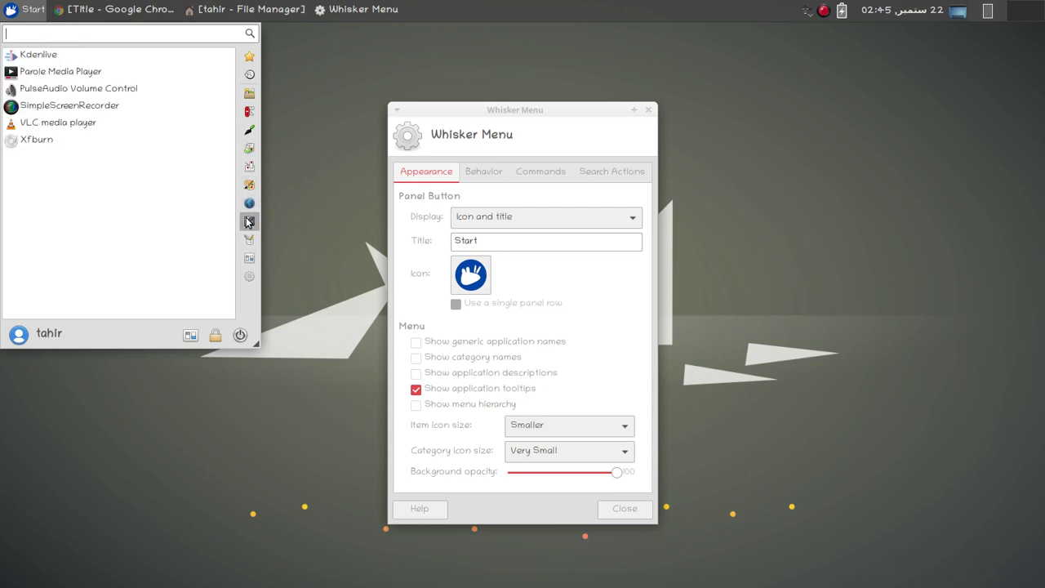
pyautogui.click(421, 410)
pyautogui.click(417, 406)
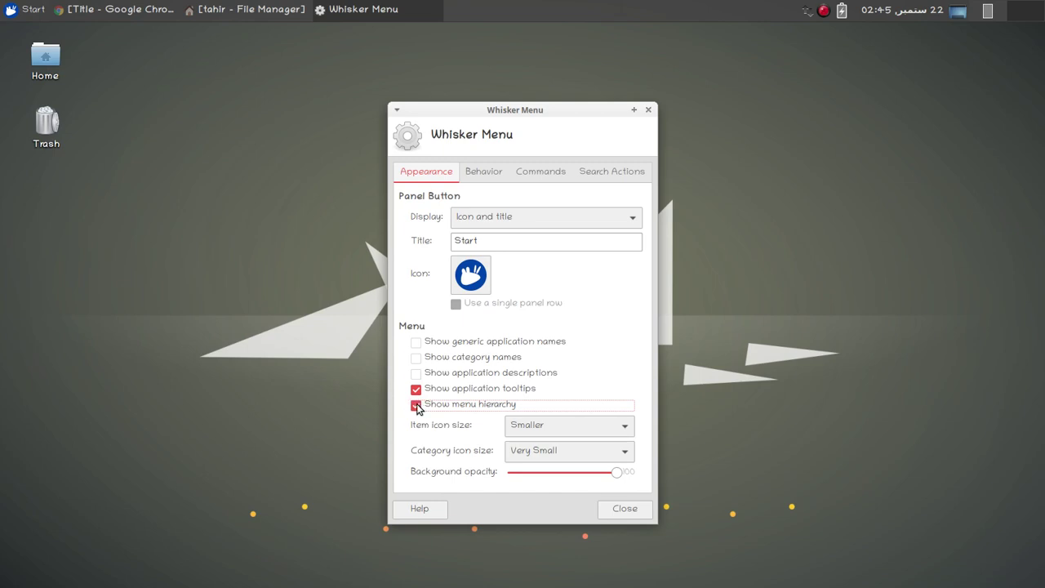
pyautogui.click(24, 10)
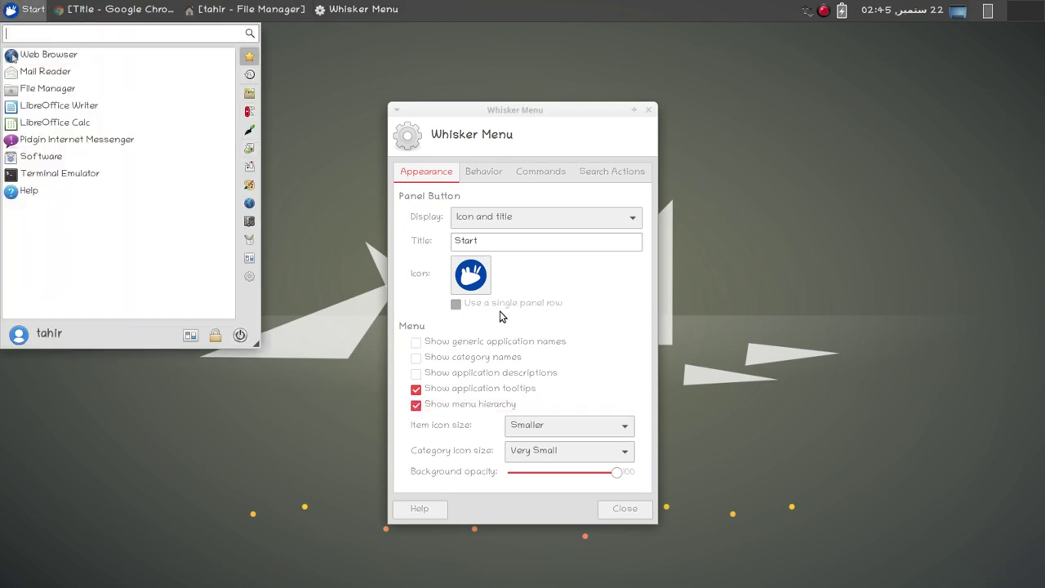
pyautogui.click(528, 309)
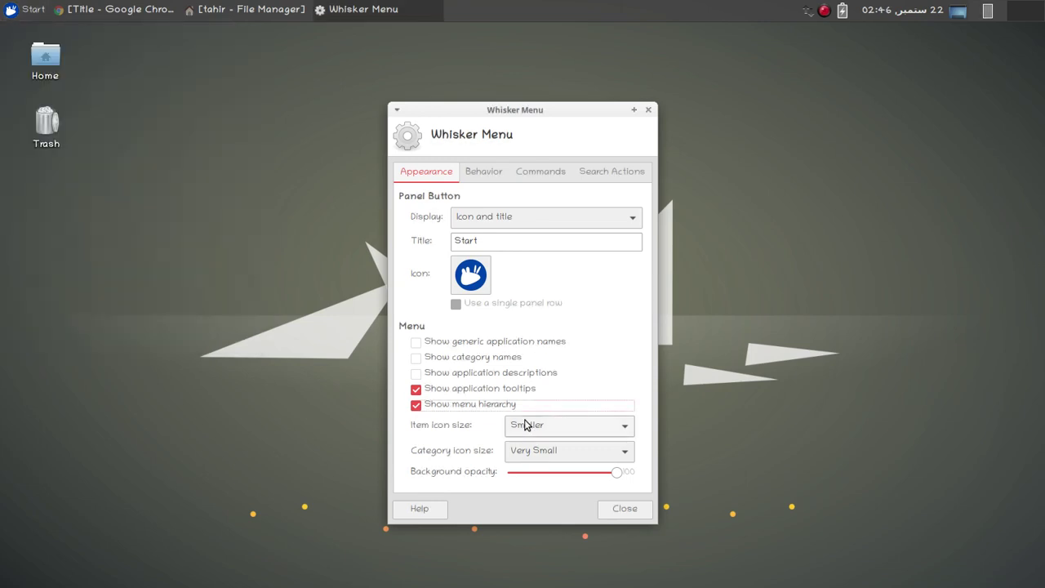
# Enable switching categories by hovering in the Whisker Menu's behavior settings and test it on the menu's categories.
pyautogui.click(483, 180)
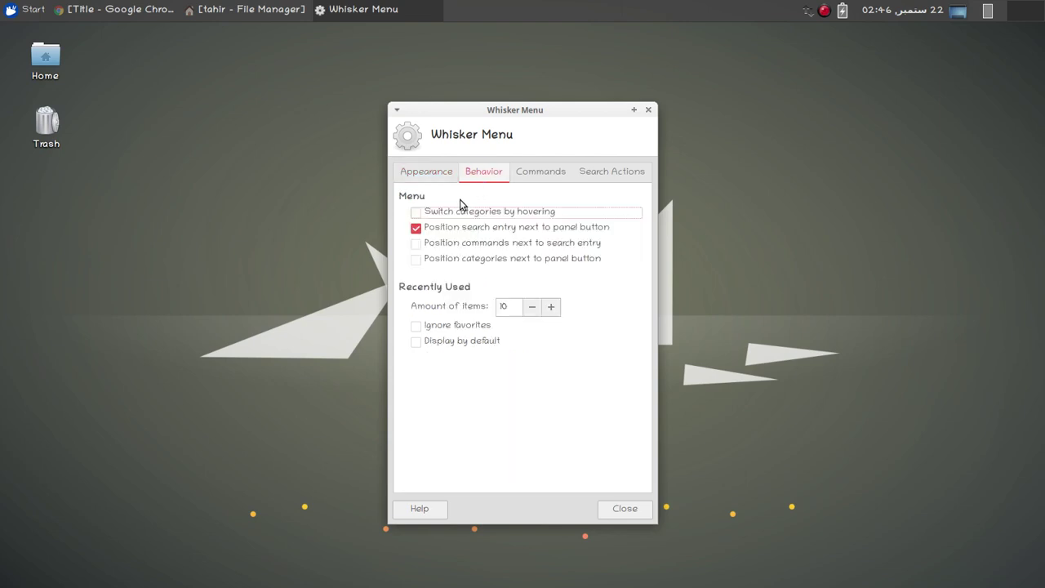
pyautogui.click(418, 214)
pyautogui.click(33, 10)
pyautogui.moveTo(249, 111)
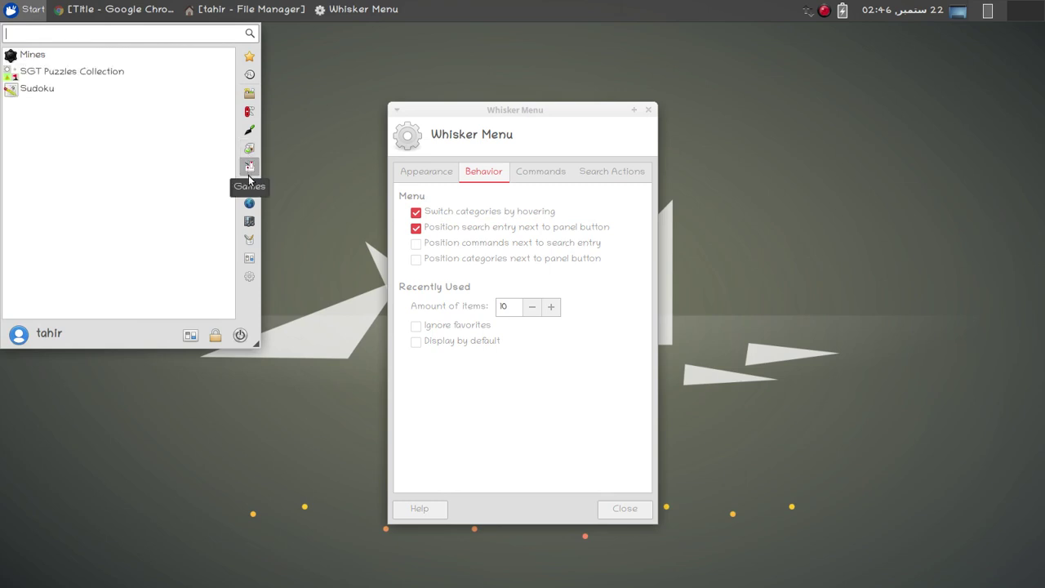
pyautogui.moveTo(248, 219)
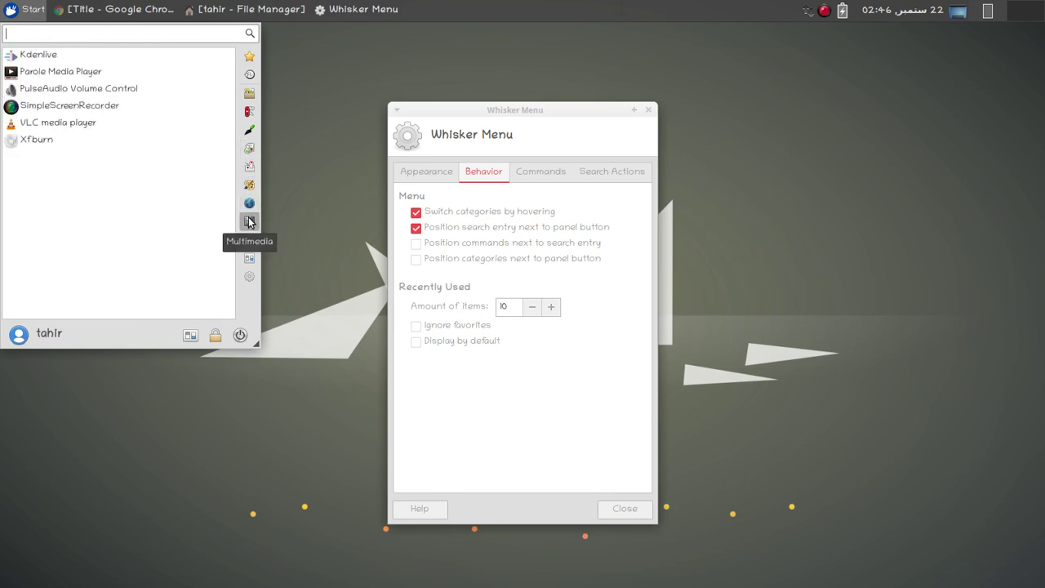
pyautogui.click(418, 249)
# Position the Whisker Menu's commands next to the search entry and check the new layout in the menu.
pyautogui.click(416, 245)
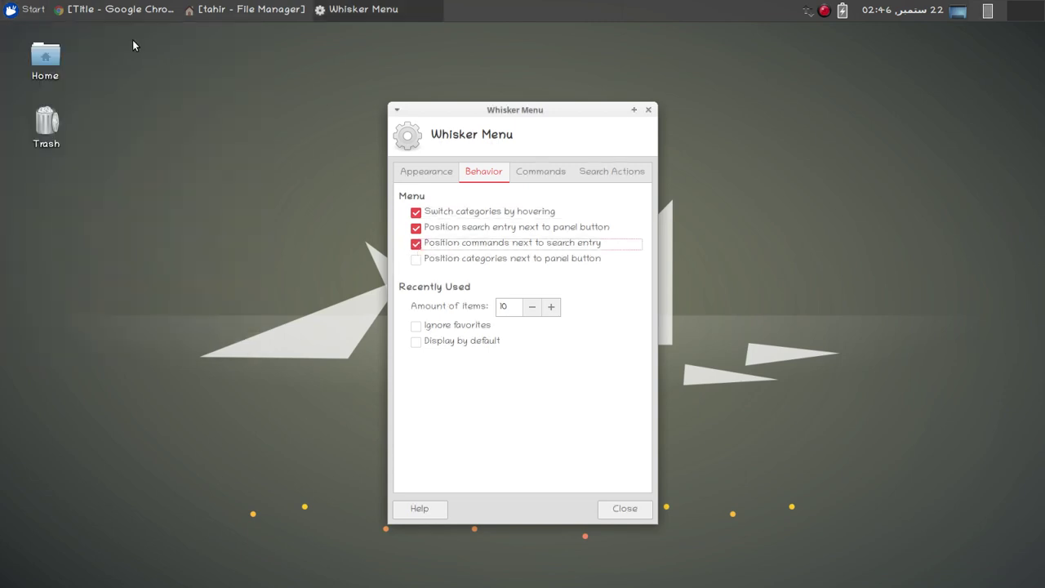
pyautogui.click(36, 13)
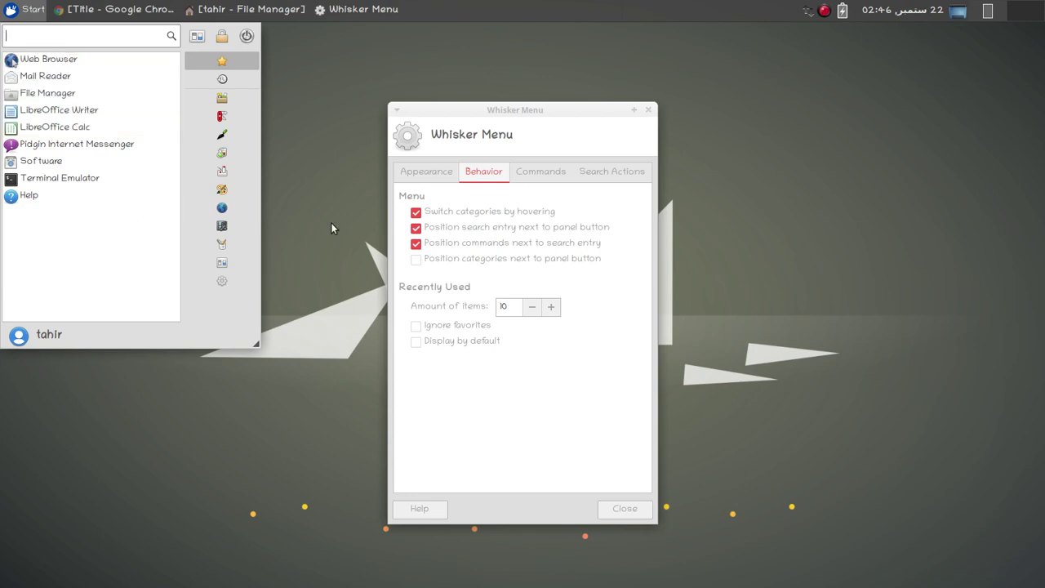
pyautogui.moveTo(224, 241)
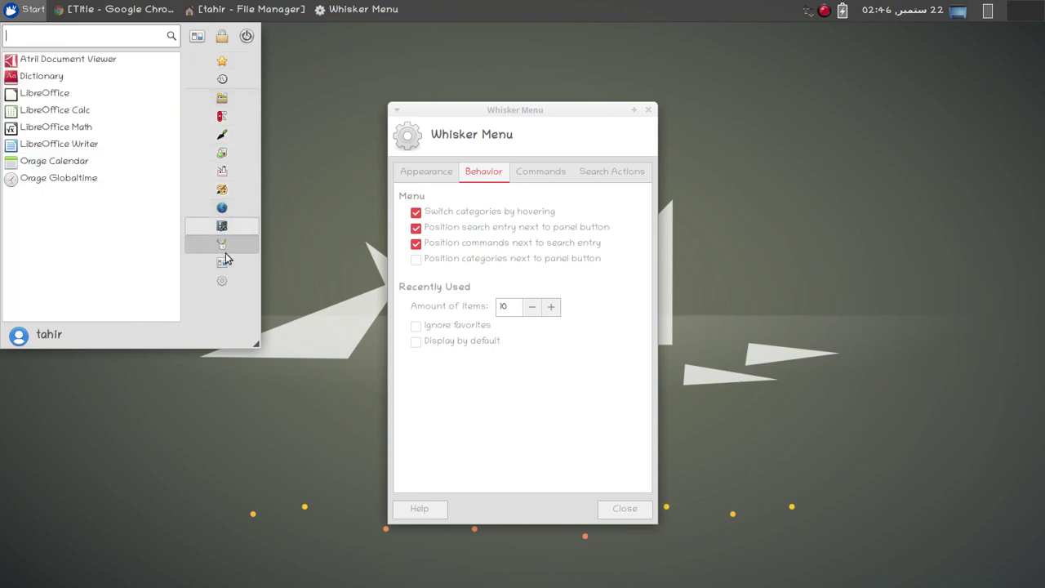
pyautogui.moveTo(226, 97)
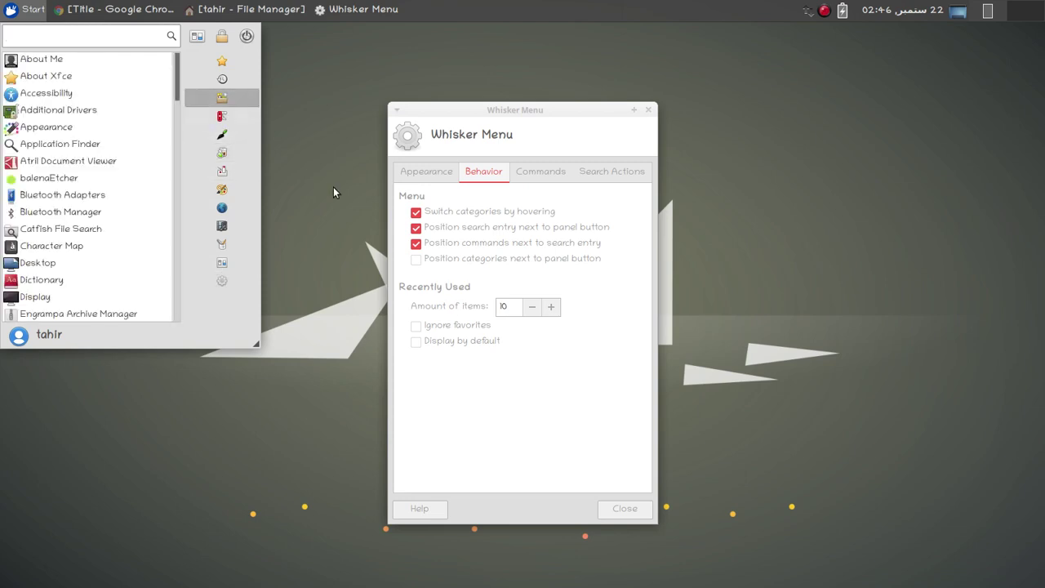
pyautogui.click(416, 263)
# Position the Whisker Menu's categories next to the panel button and browse through them in the menu.
pyautogui.click(416, 261)
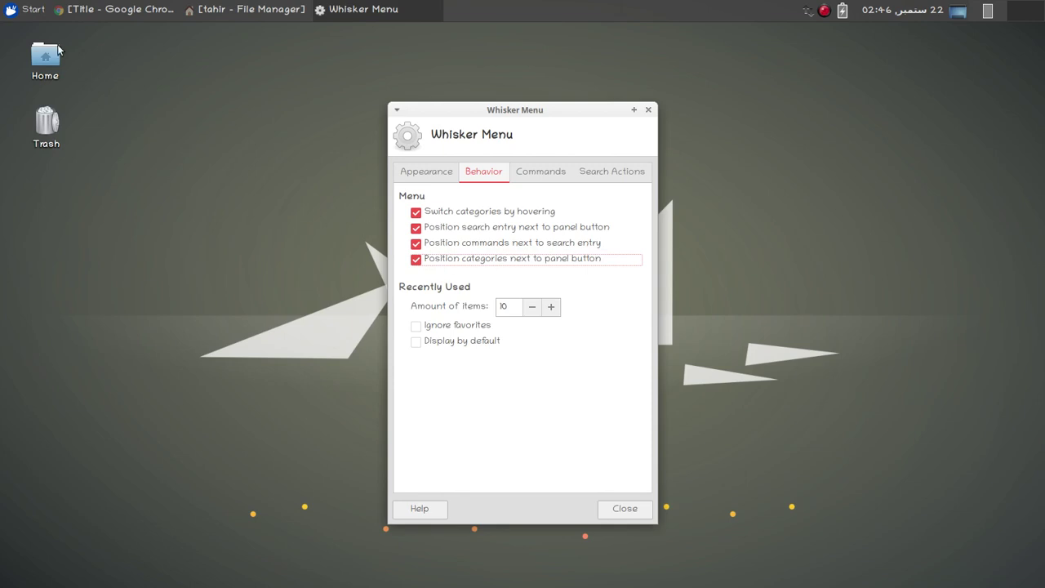
pyautogui.click(33, 12)
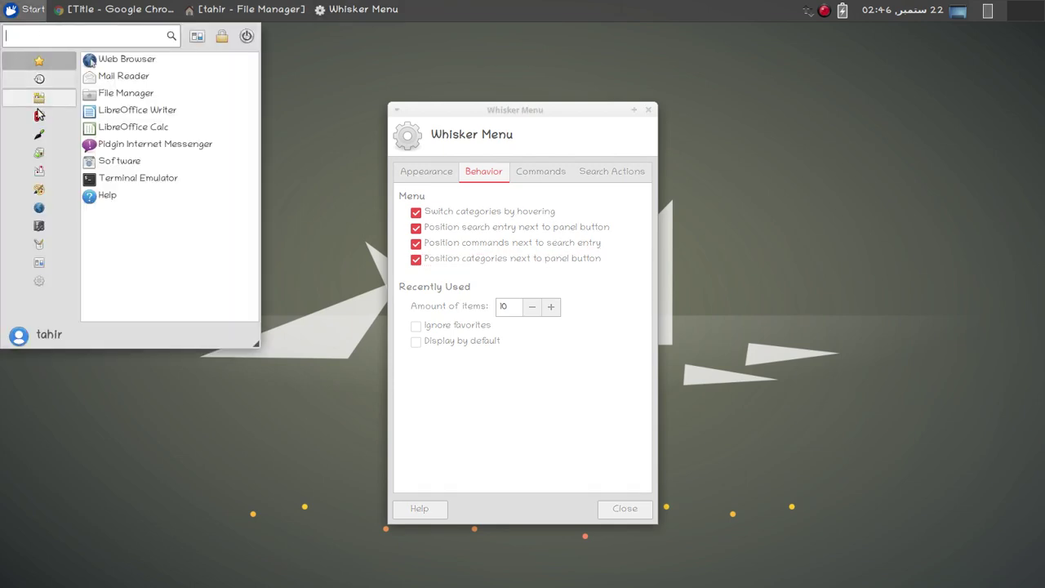
pyautogui.moveTo(39, 175)
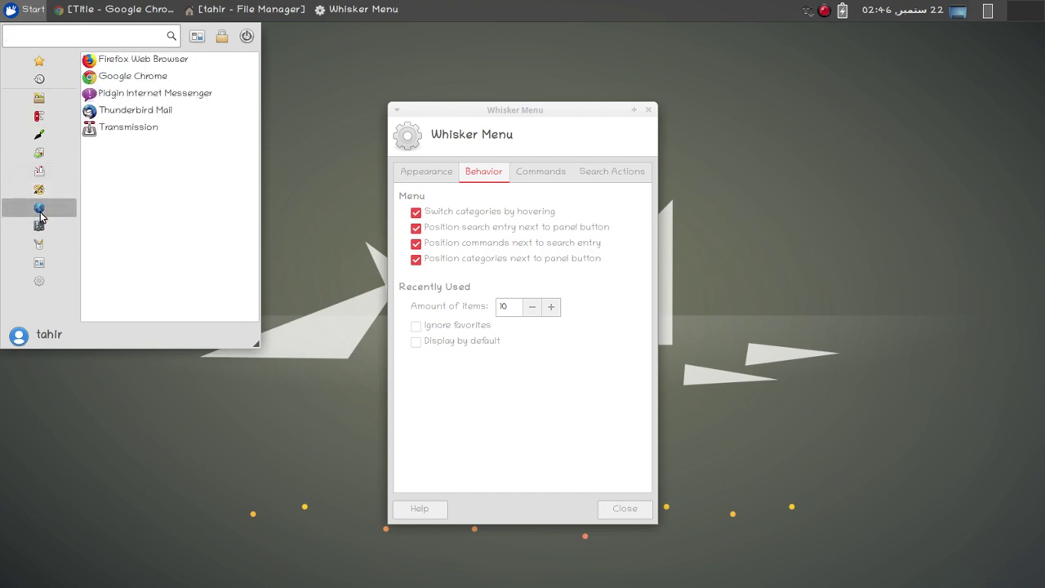
pyautogui.moveTo(43, 278)
pyautogui.moveTo(49, 116)
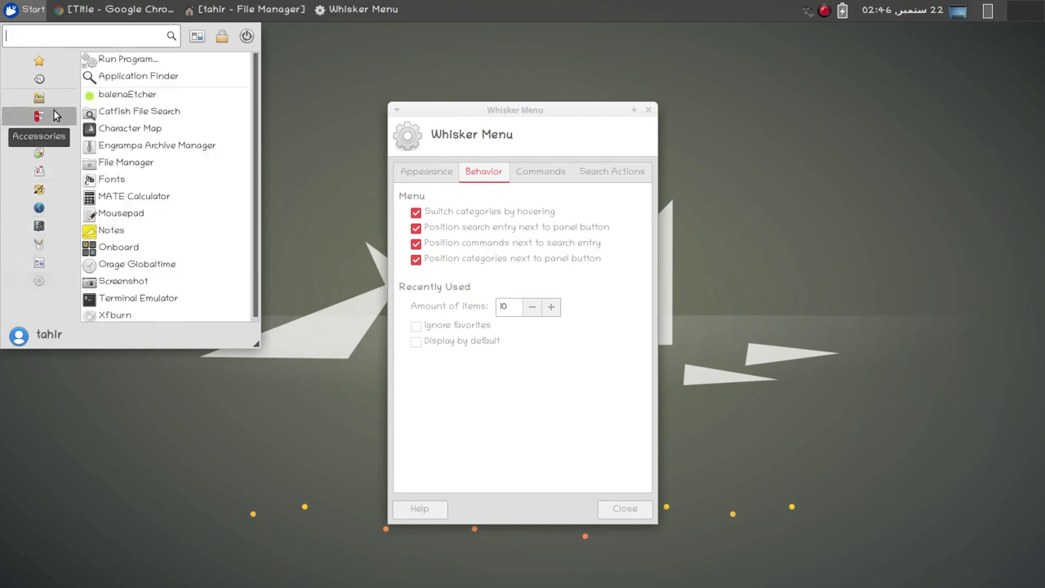
pyautogui.click(545, 177)
# Look through the Whisker Menu's Commands and Search Actions settings, return to Appearance and close the properties.
pyautogui.click(545, 177)
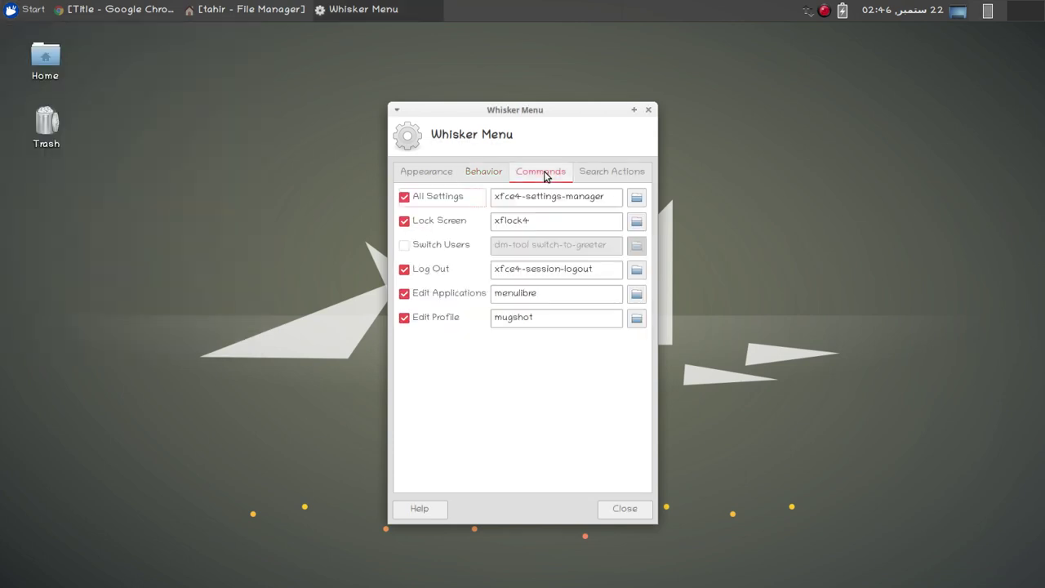
pyautogui.click(592, 172)
pyautogui.click(529, 175)
pyautogui.click(425, 176)
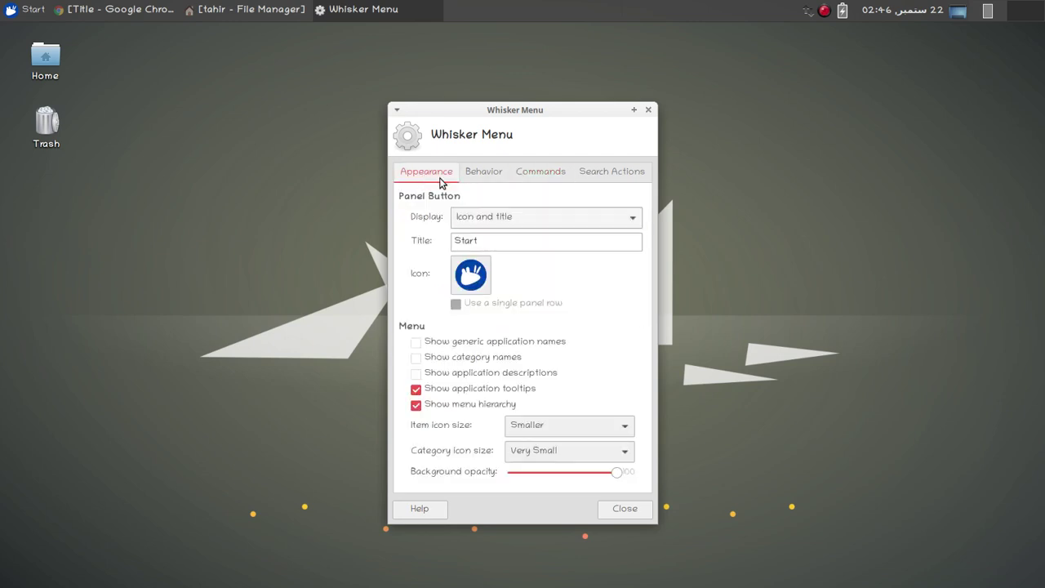
pyautogui.click(647, 110)
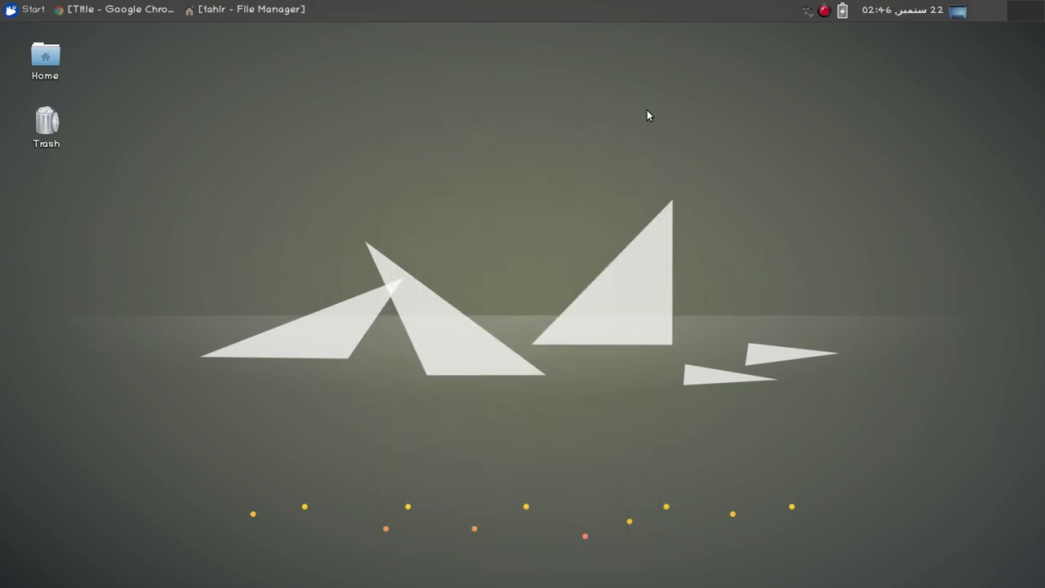
# Search the Whisker Menu for "app" and open the Appearance settings.
pyautogui.click(24, 11)
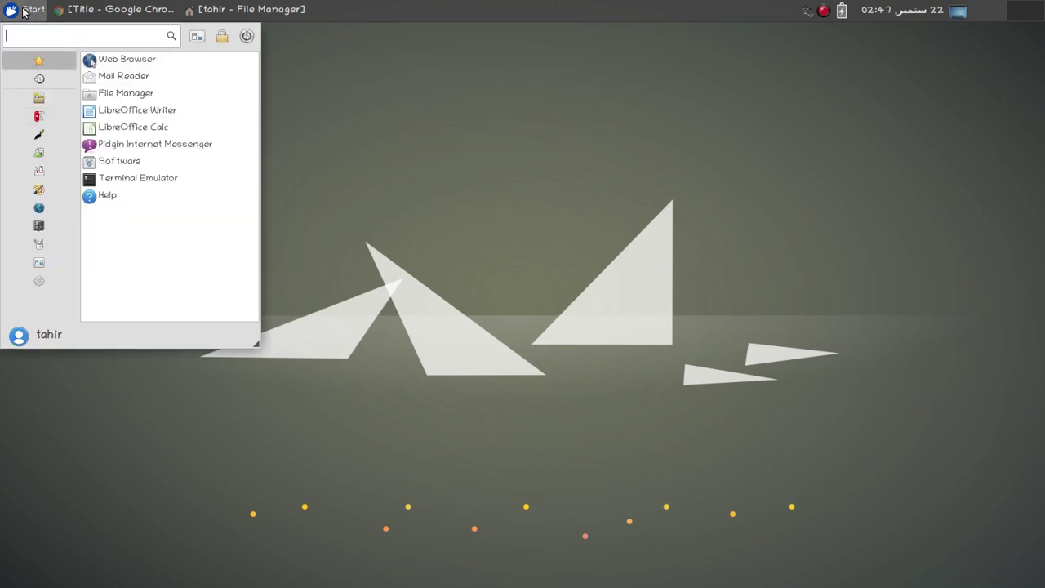
pyautogui.write('appp')
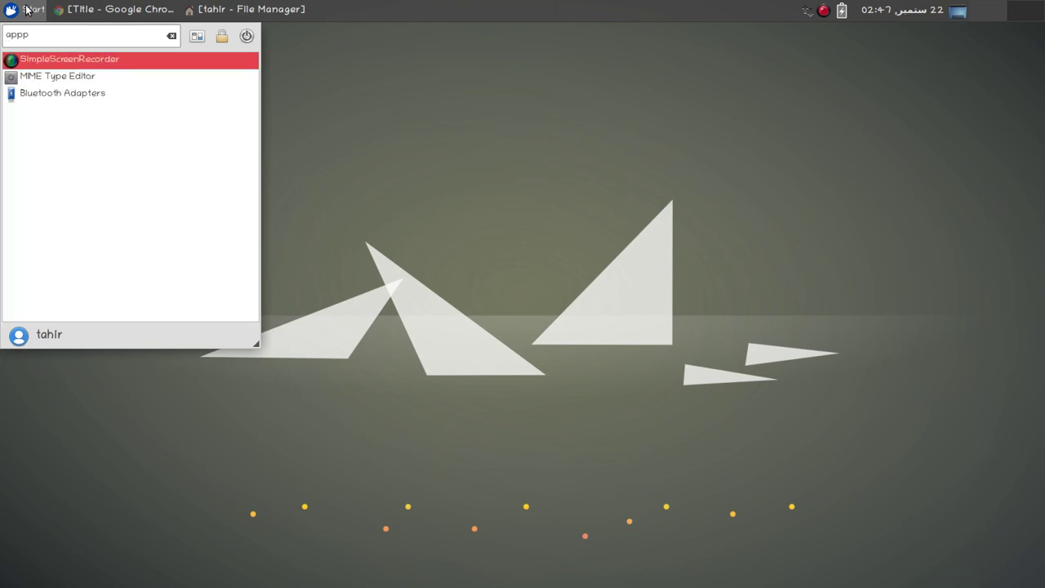
pyautogui.press('BackSpace')
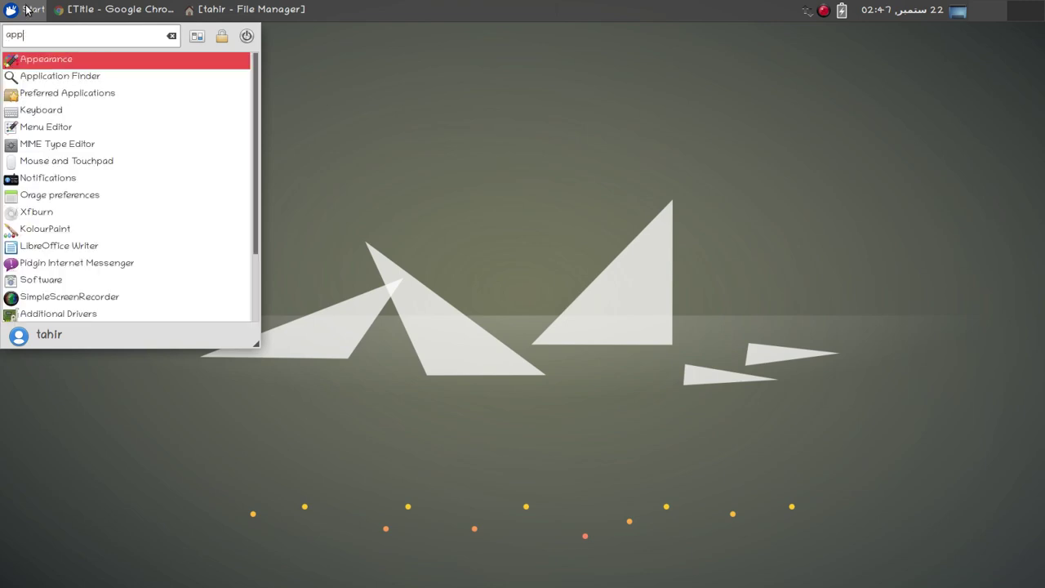
pyautogui.press('Return')
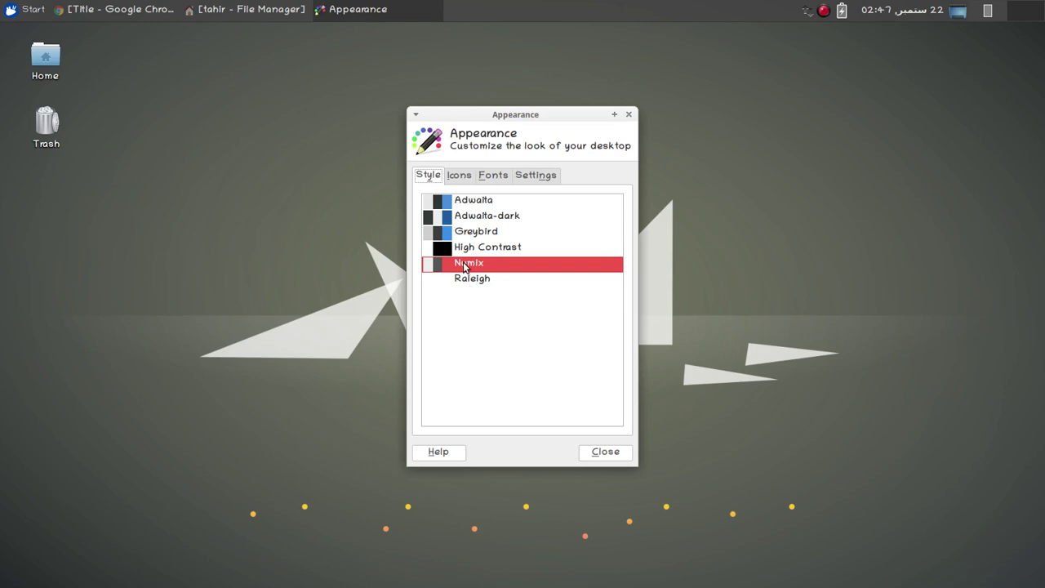
# Bring up the home folder behind the Appearance settings and preview the High Contrast, Greybird, Adwaita-dark and Adwaita styles.
pyautogui.click(253, 12)
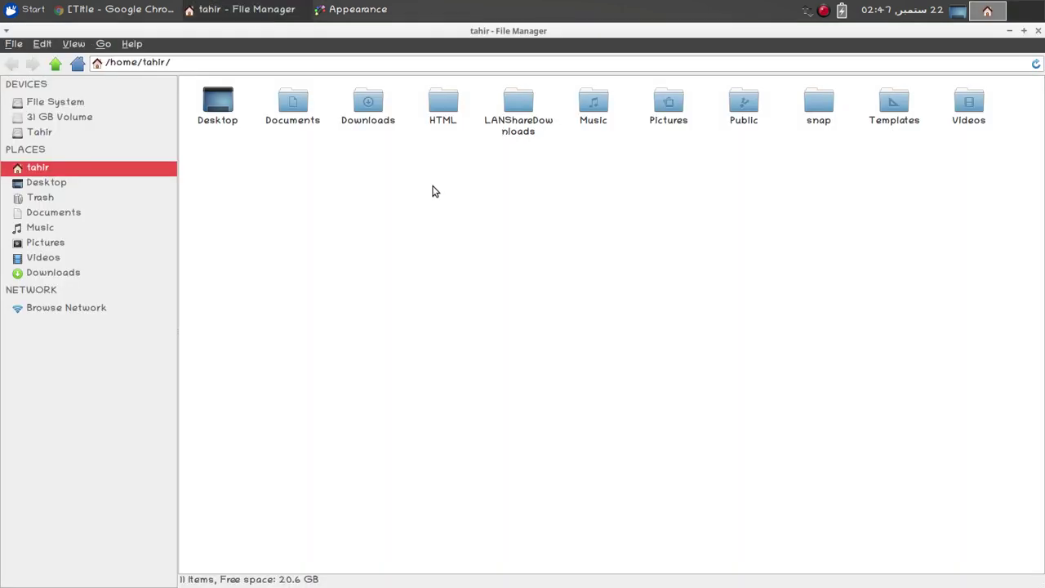
pyautogui.hotkey('alt', 'Tab')
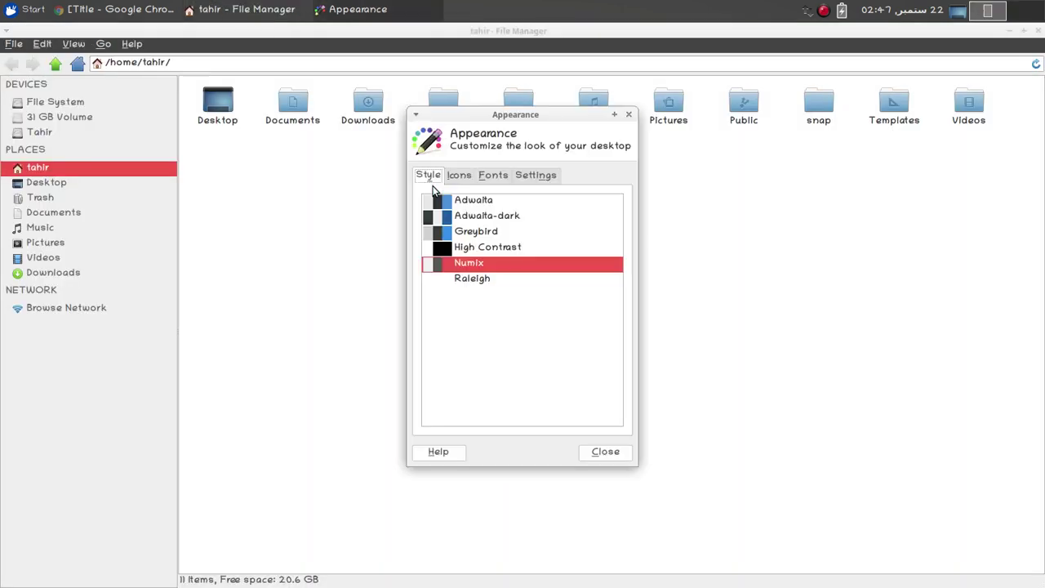
pyautogui.click(459, 251)
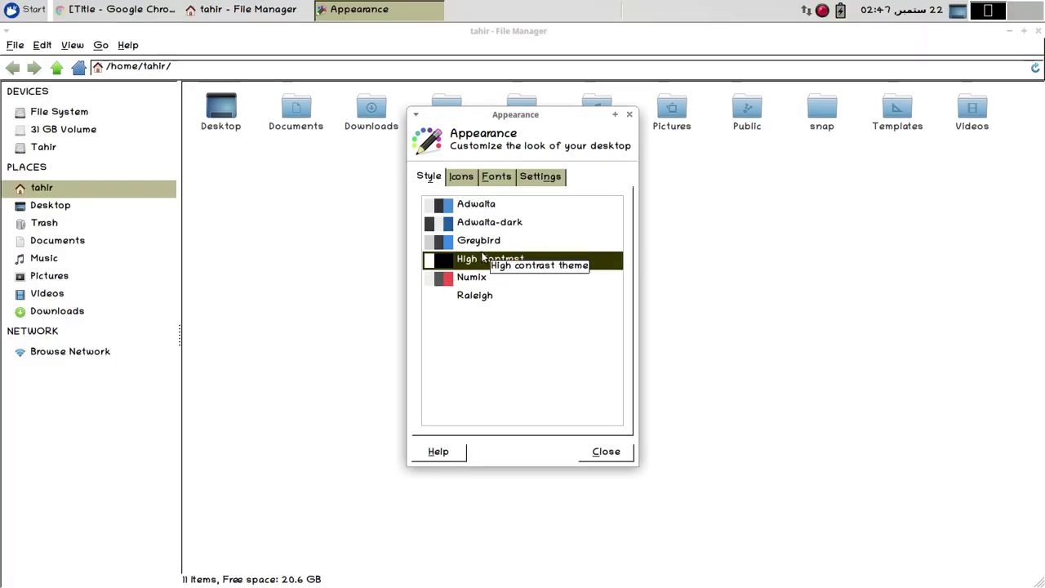
pyautogui.click(472, 243)
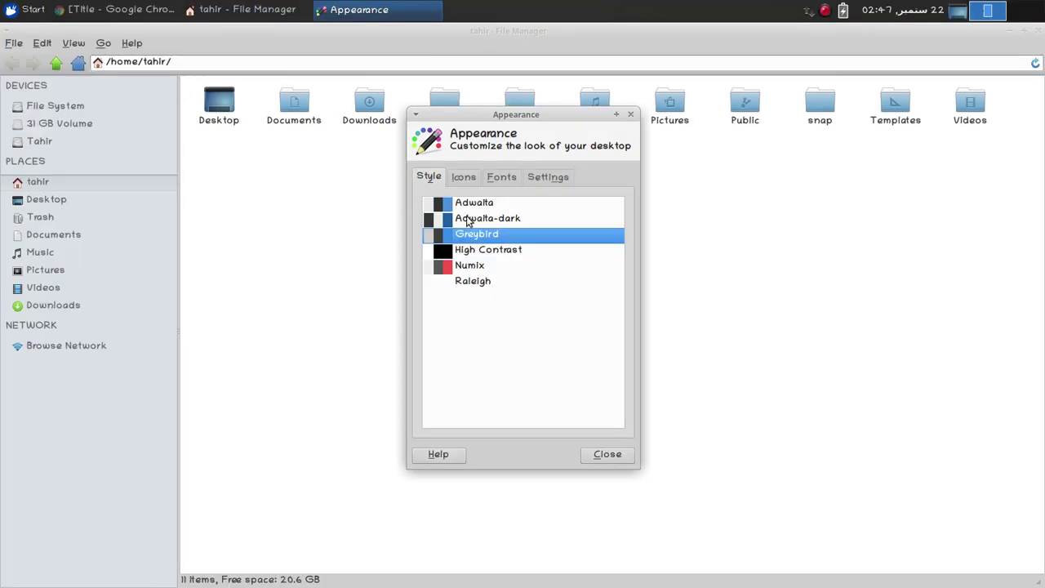
pyautogui.click(468, 224)
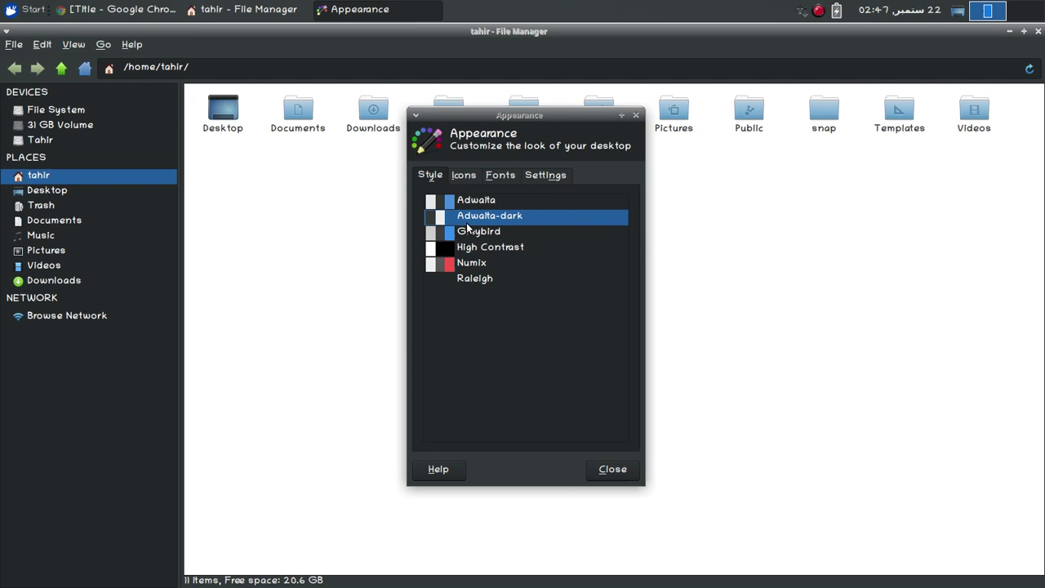
pyautogui.click(469, 203)
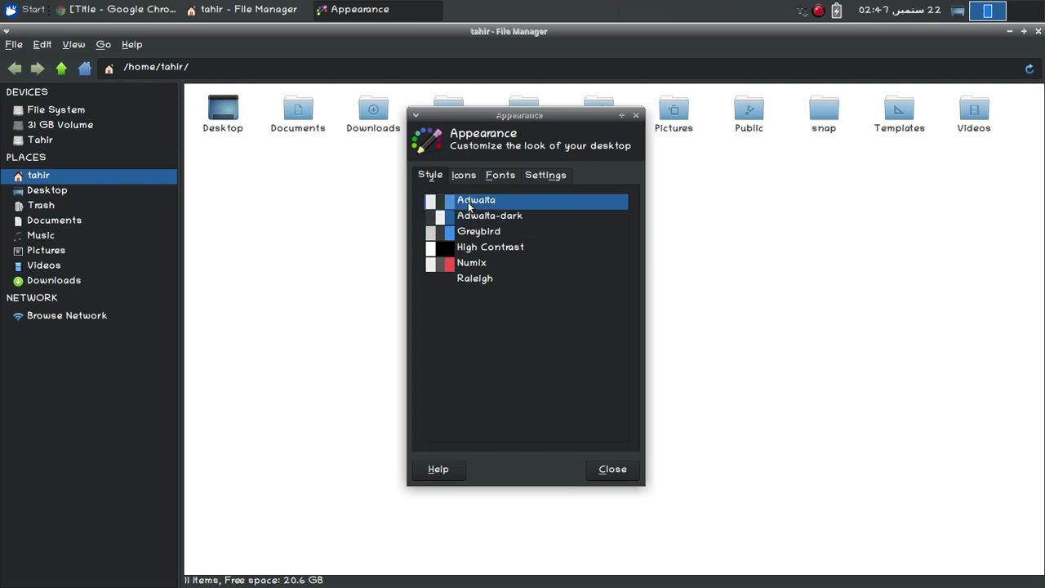
# Compare the Greybird, Adwaita-dark and High Contrast styles once more and settle on the Numix style.
pyautogui.click(467, 231)
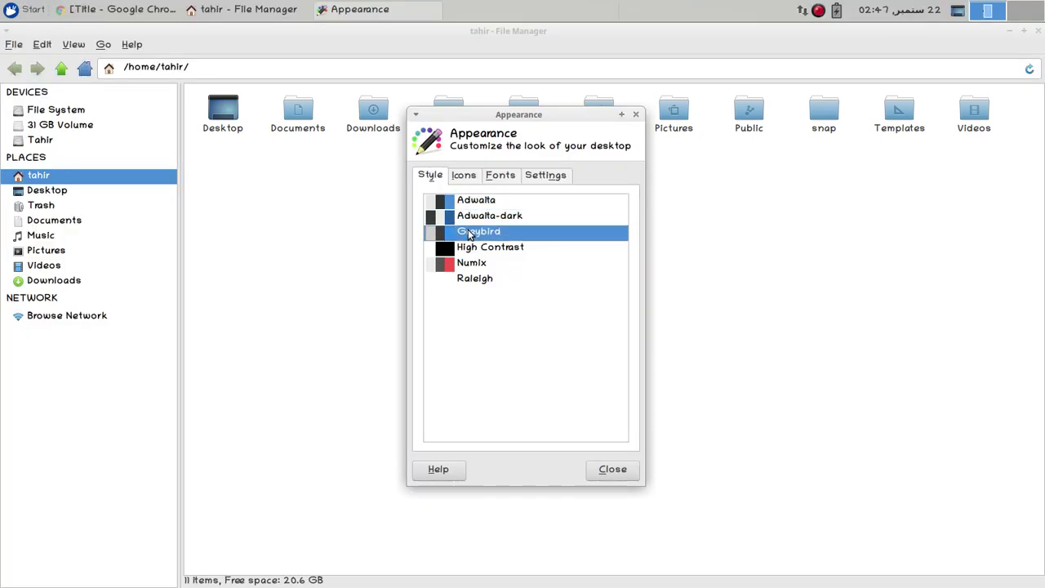
pyautogui.click(466, 217)
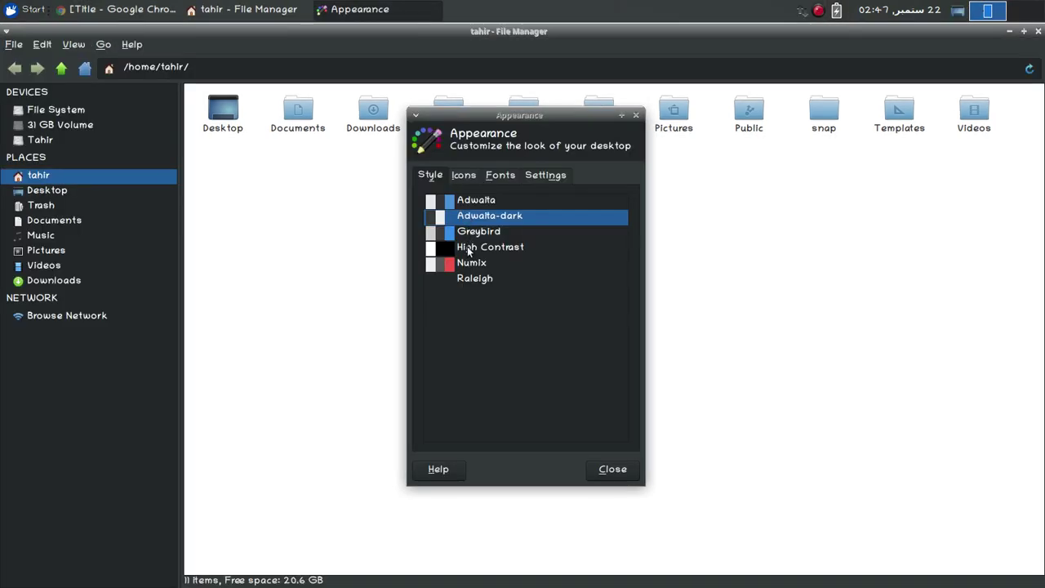
pyautogui.click(470, 252)
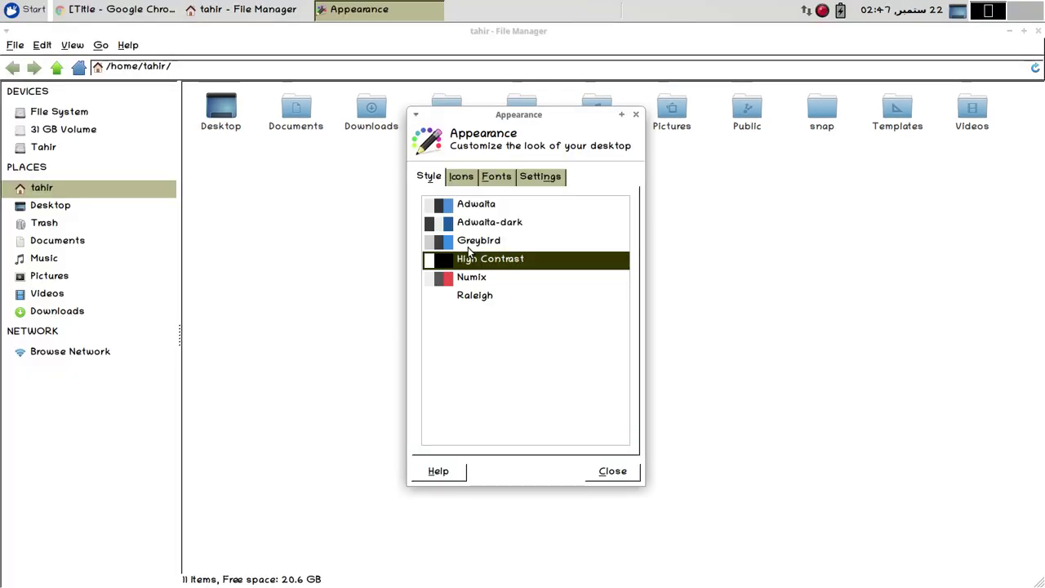
pyautogui.click(472, 278)
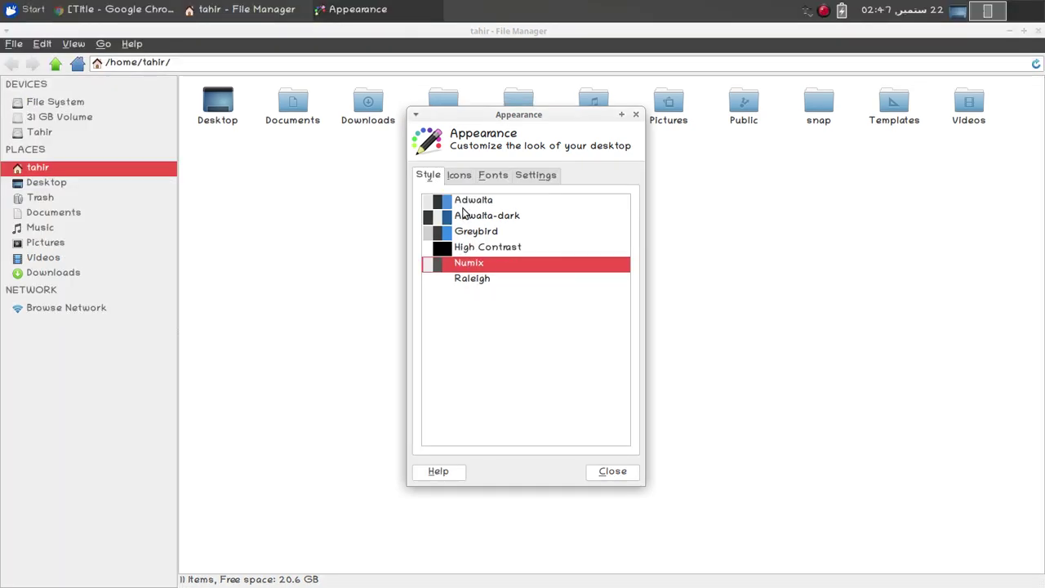
# Try the Breeze, elementary Xfce darker, elementary Xfce darkest and Breeze Dark icon themes.
pyautogui.click(459, 176)
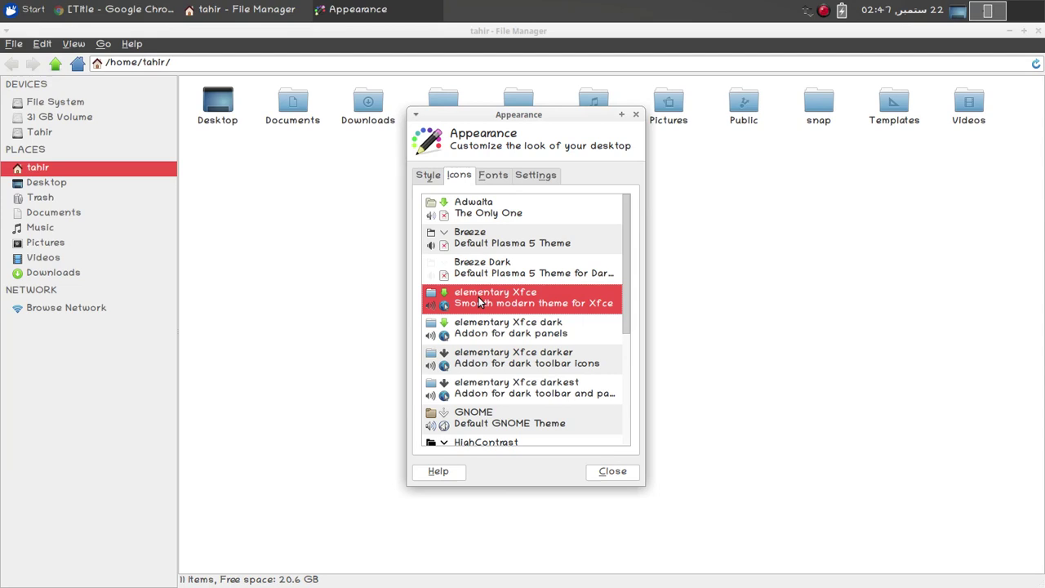
pyautogui.click(482, 241)
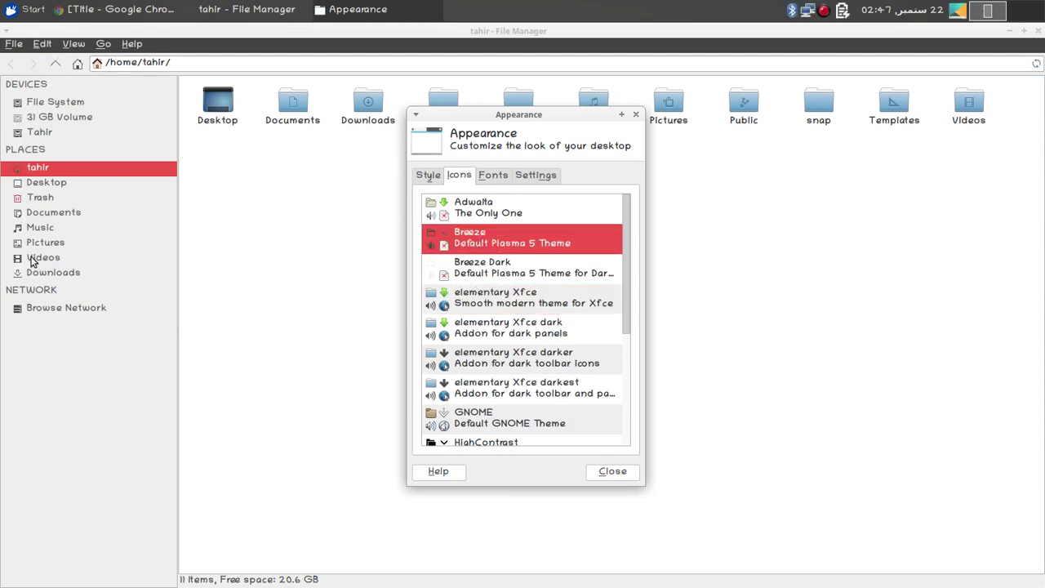
pyautogui.click(498, 355)
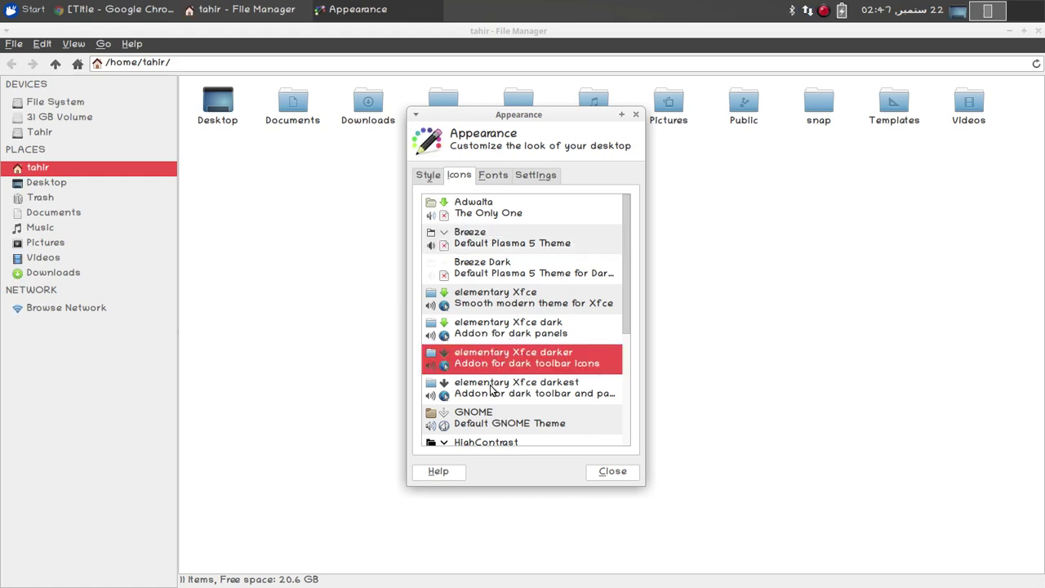
pyautogui.click(491, 385)
pyautogui.click(487, 269)
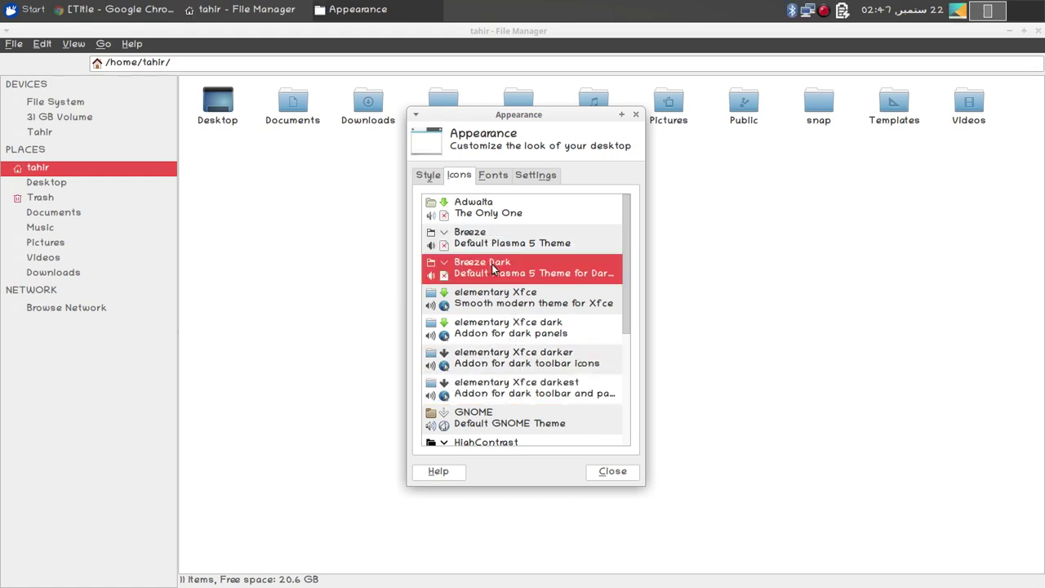
pyautogui.click(495, 238)
pyautogui.click(498, 266)
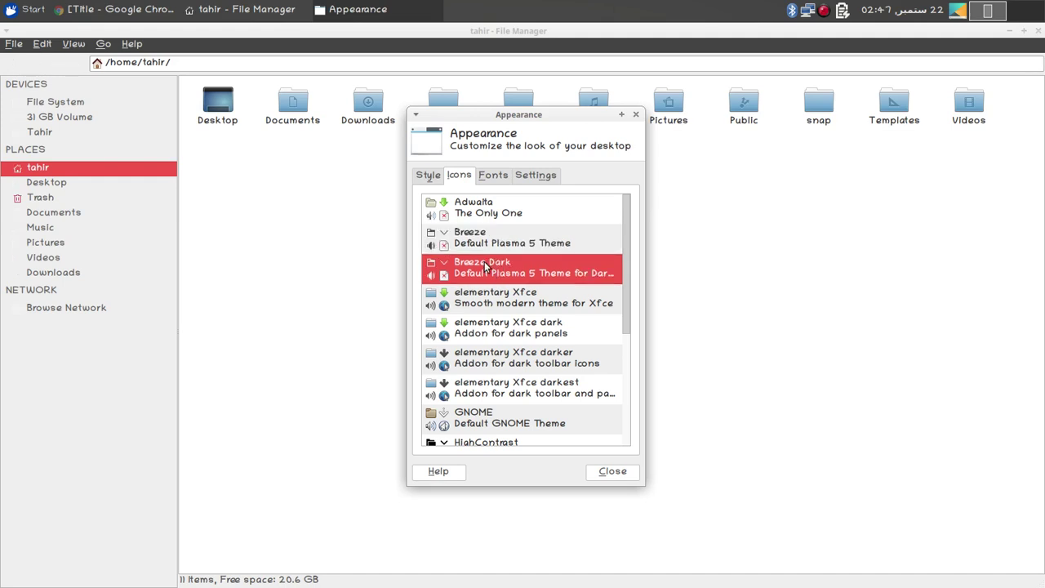
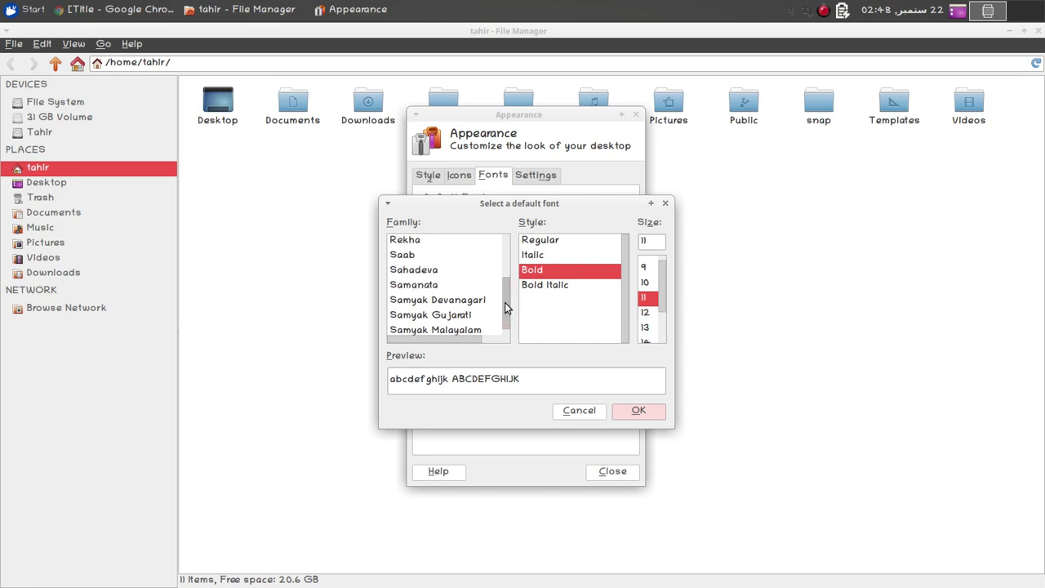
# Apply Saab Regular as the default font, and replace it with Ubuntu Light at size 11.
pyautogui.click(420, 259)
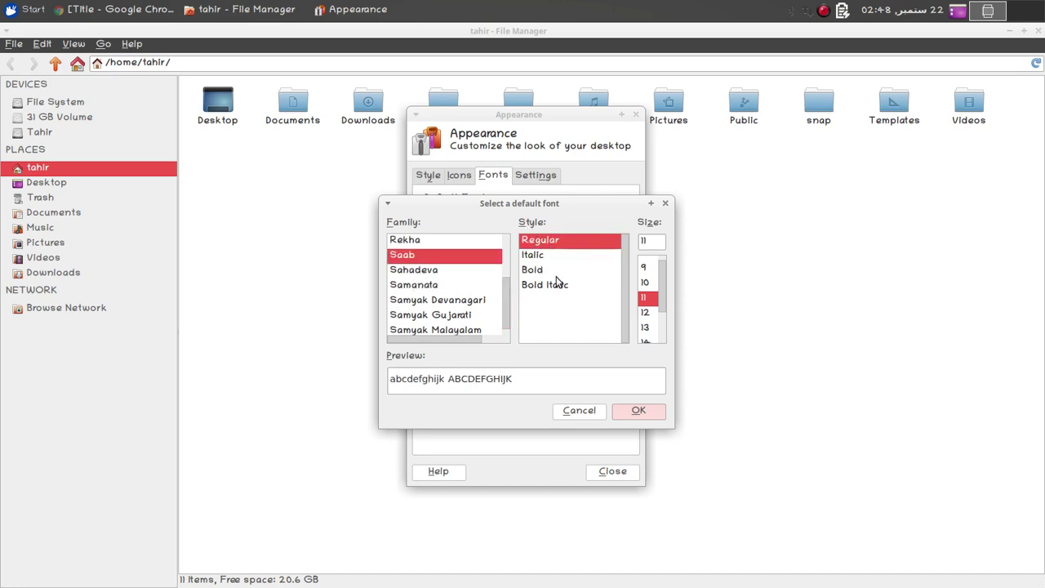
pyautogui.click(626, 407)
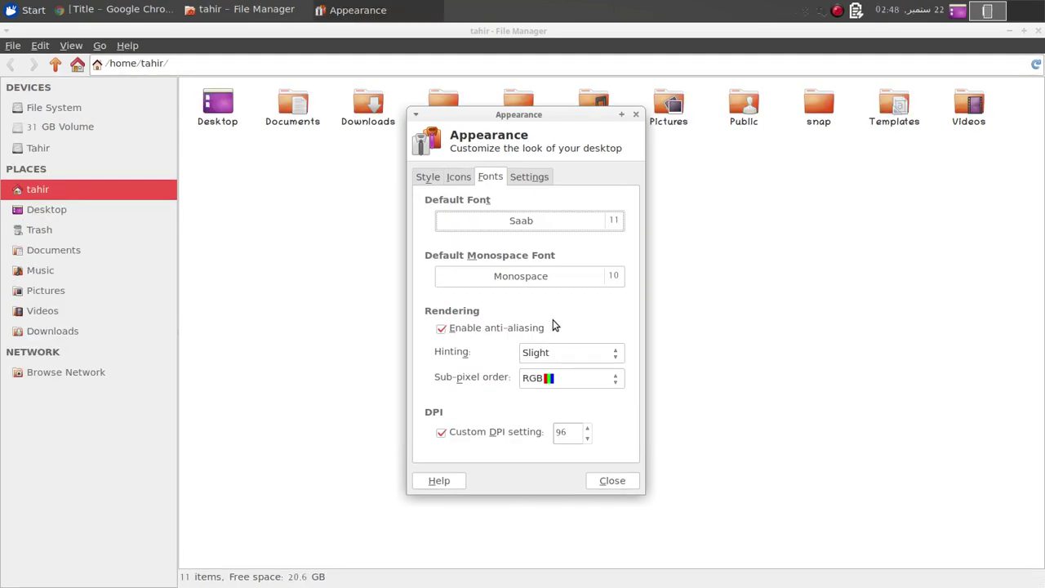
pyautogui.click(583, 226)
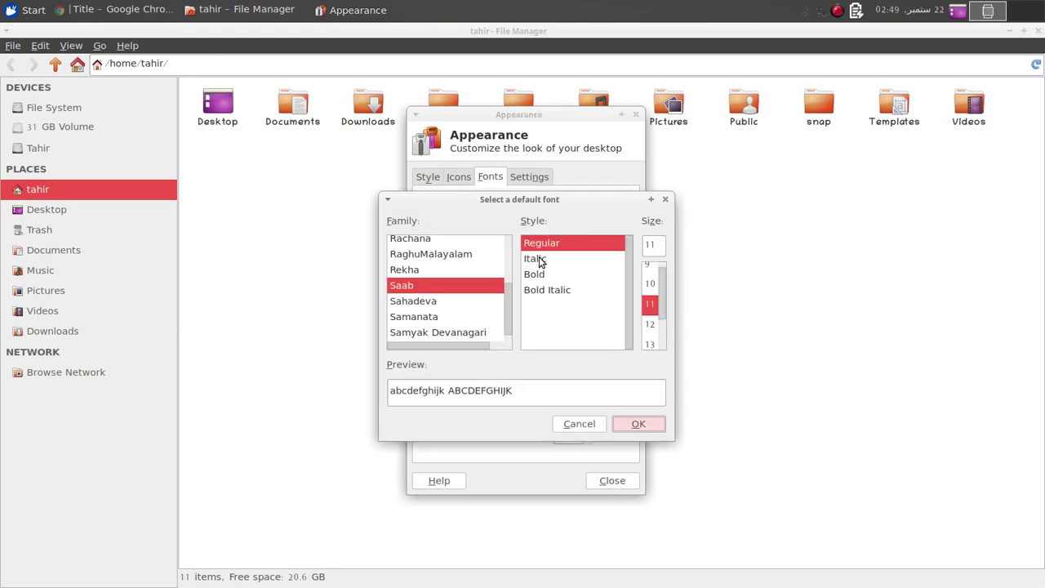
pyautogui.moveTo(509, 310)
pyautogui.mouseDown()
pyautogui.moveTo(508, 326)
pyautogui.moveTo(510, 312)
pyautogui.mouseUp()
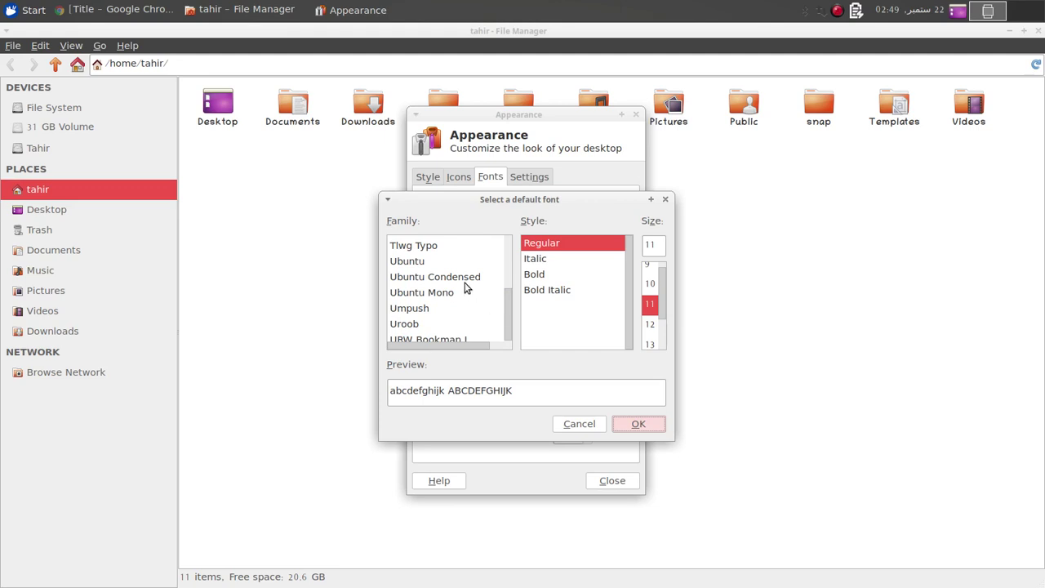
pyautogui.click(425, 261)
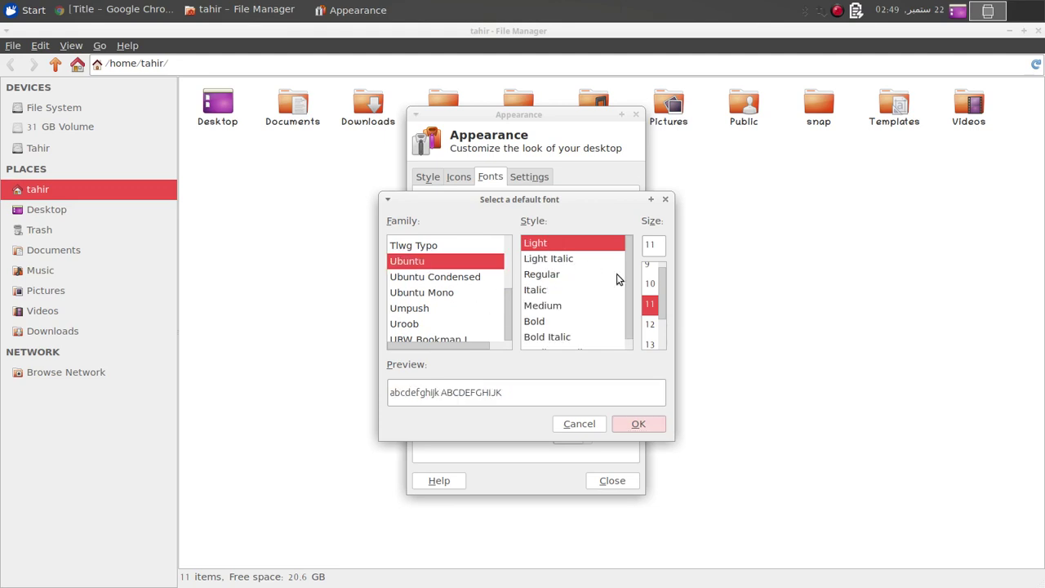
pyautogui.click(638, 424)
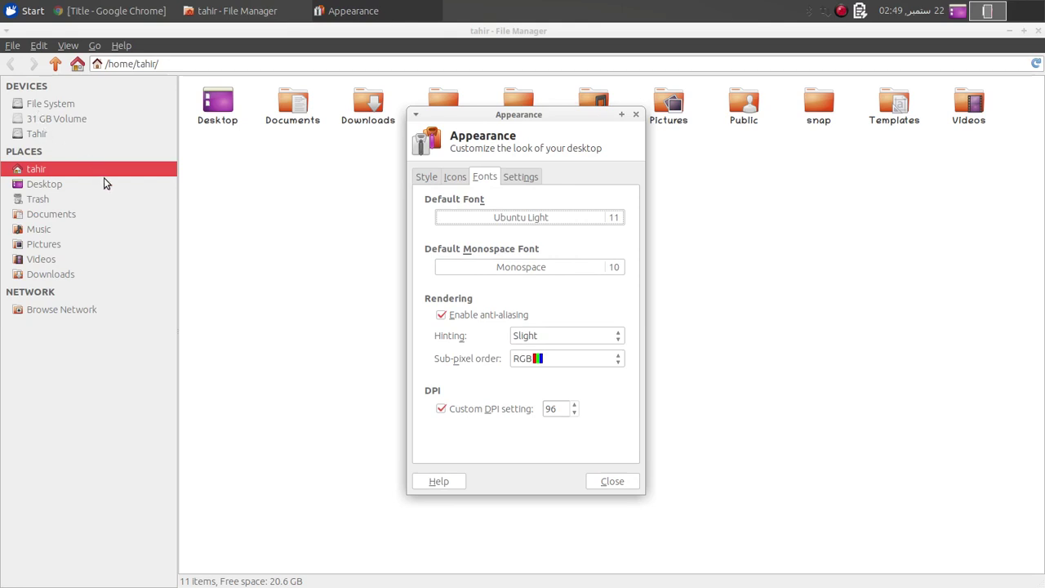
# Increase the default Ubuntu font's size to 12 and change its style to Regular.
pyautogui.click(542, 219)
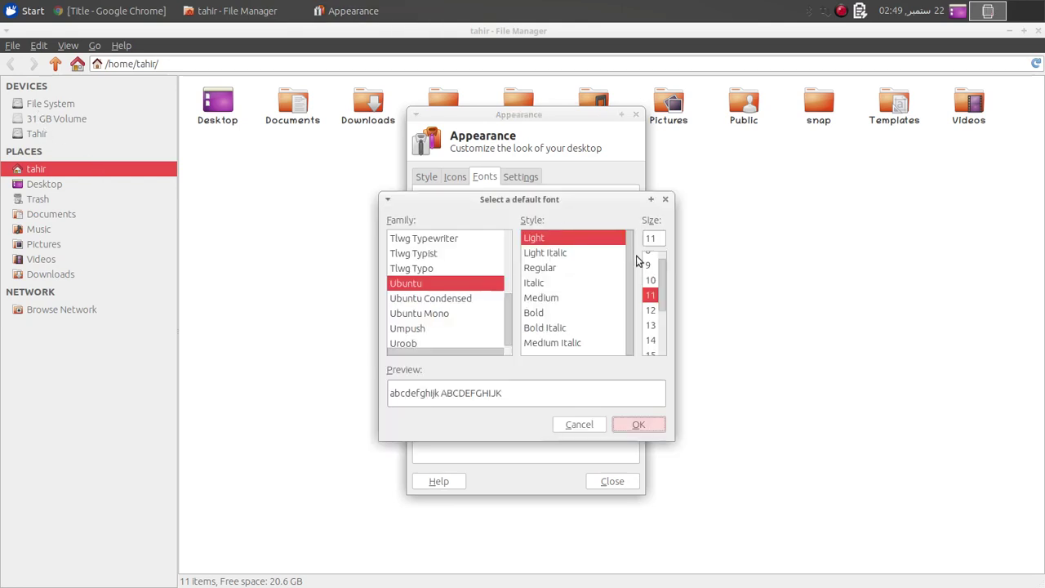
pyautogui.click(651, 309)
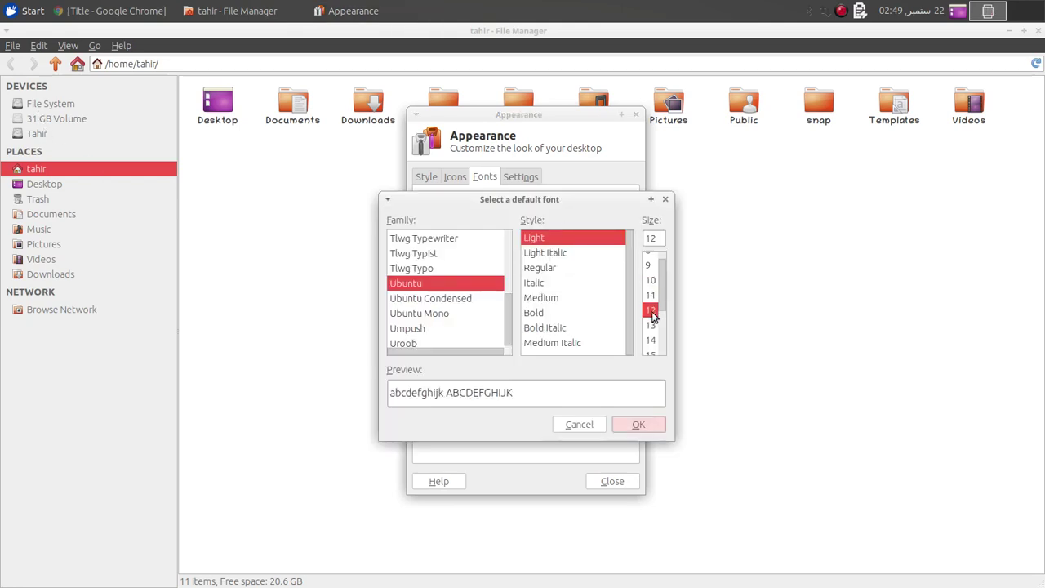
pyautogui.click(640, 425)
pyautogui.click(543, 220)
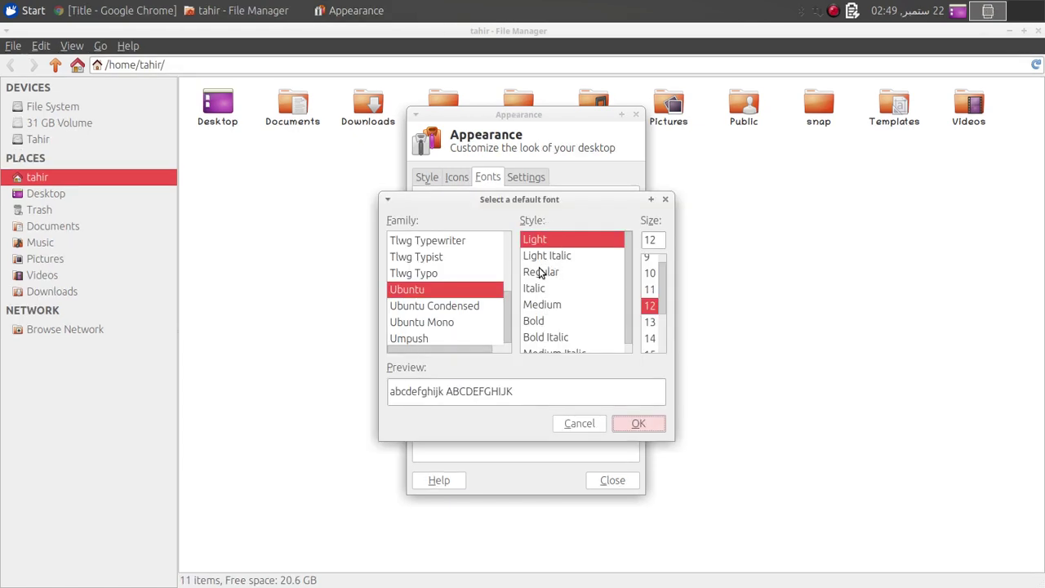
pyautogui.click(539, 272)
pyautogui.click(638, 425)
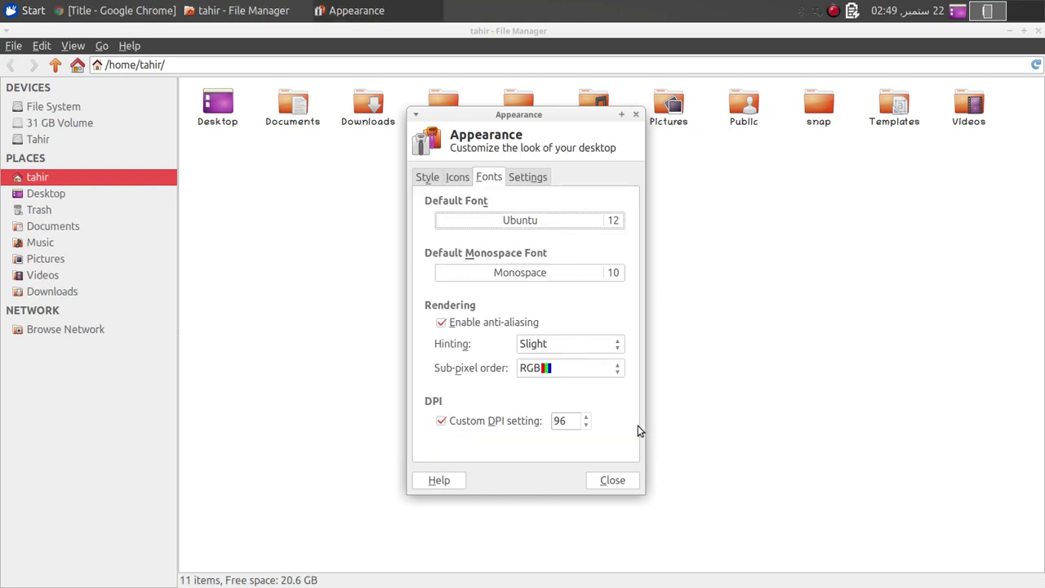
# Set the default font's size to 11, keeping the Ubuntu family and Regular style.
pyautogui.click(613, 224)
pyautogui.click(649, 286)
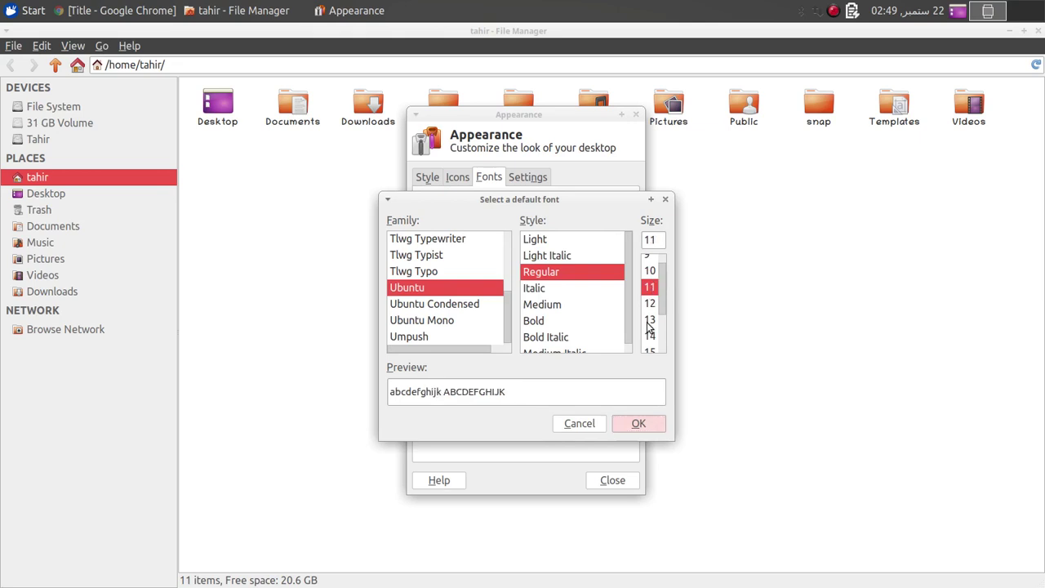
pyautogui.click(638, 427)
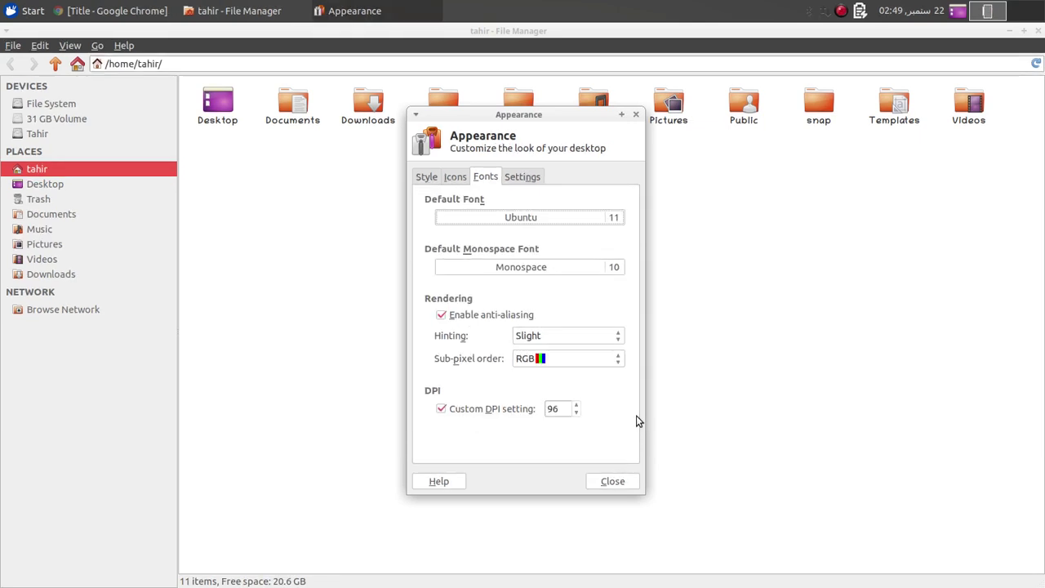
# Close and reopen the home folder to check the new font on its folder labels, and close it again.
pyautogui.click(1038, 36)
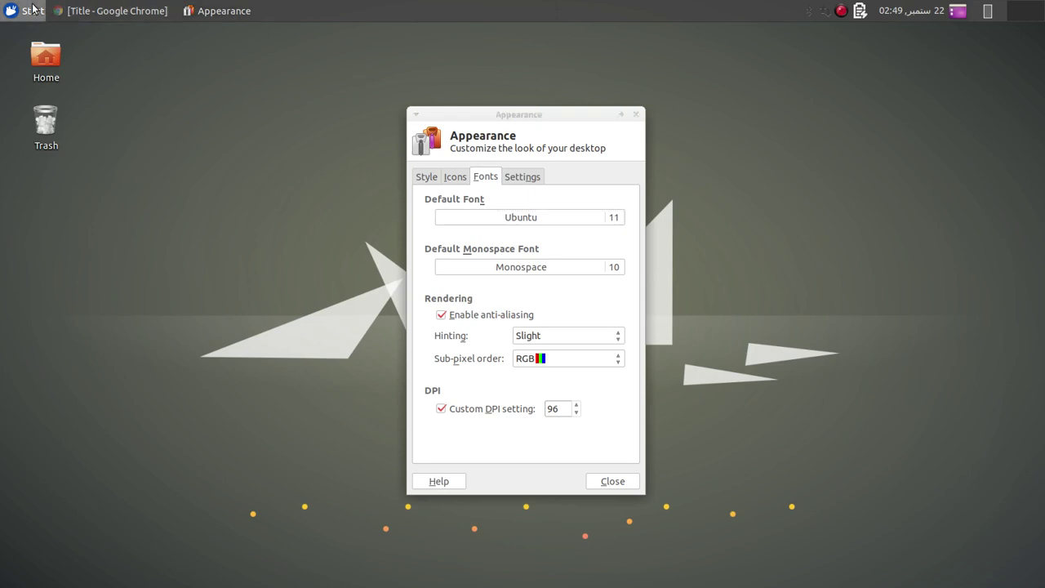
pyautogui.doubleClick(45, 55)
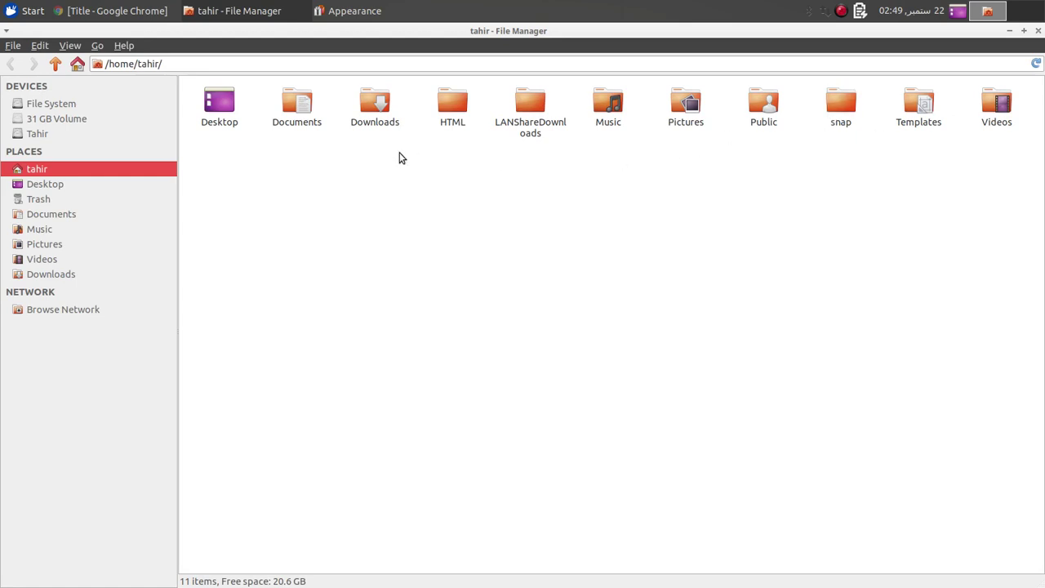
pyautogui.click(1037, 33)
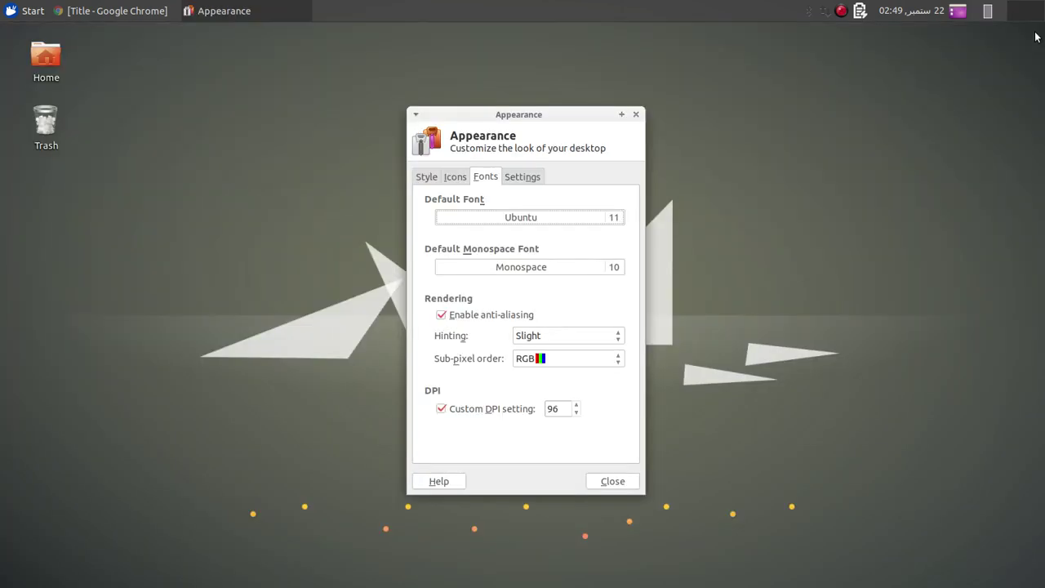
# Look through the toolbar style choices and the menu, button and event sound options, and close the Appearance settings.
pyautogui.click(517, 178)
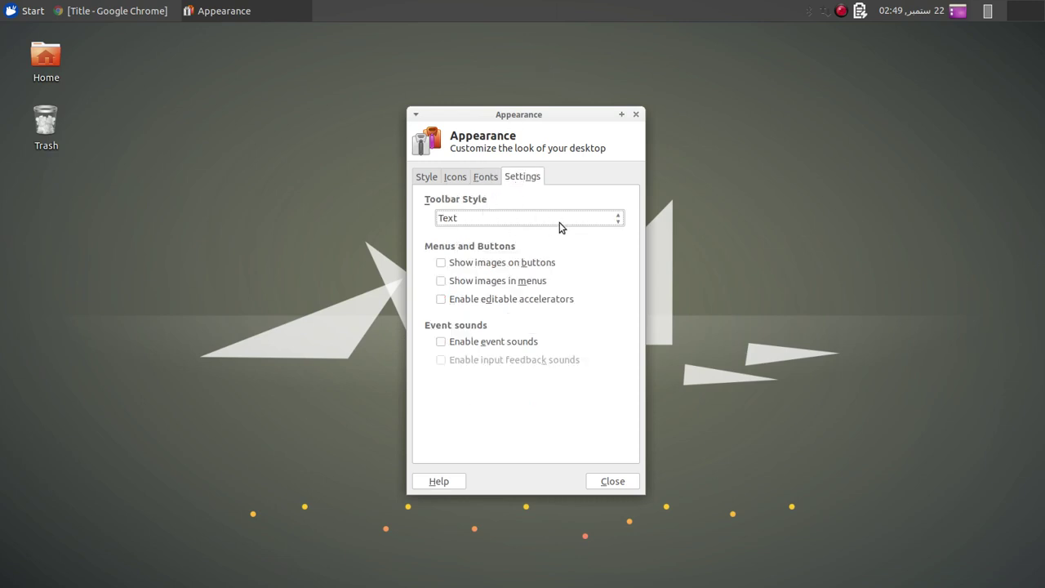
pyautogui.click(601, 226)
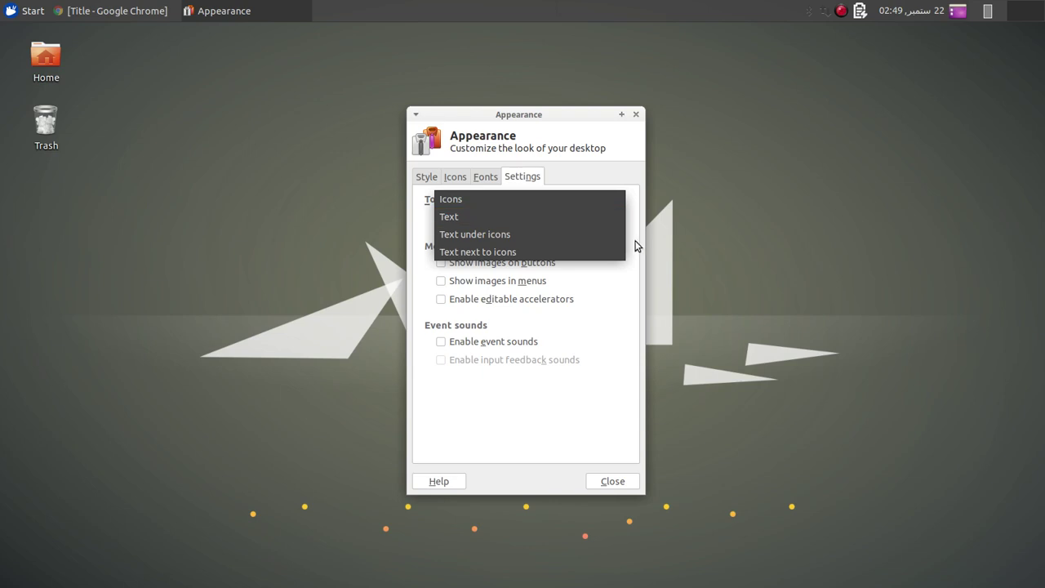
pyautogui.click(631, 245)
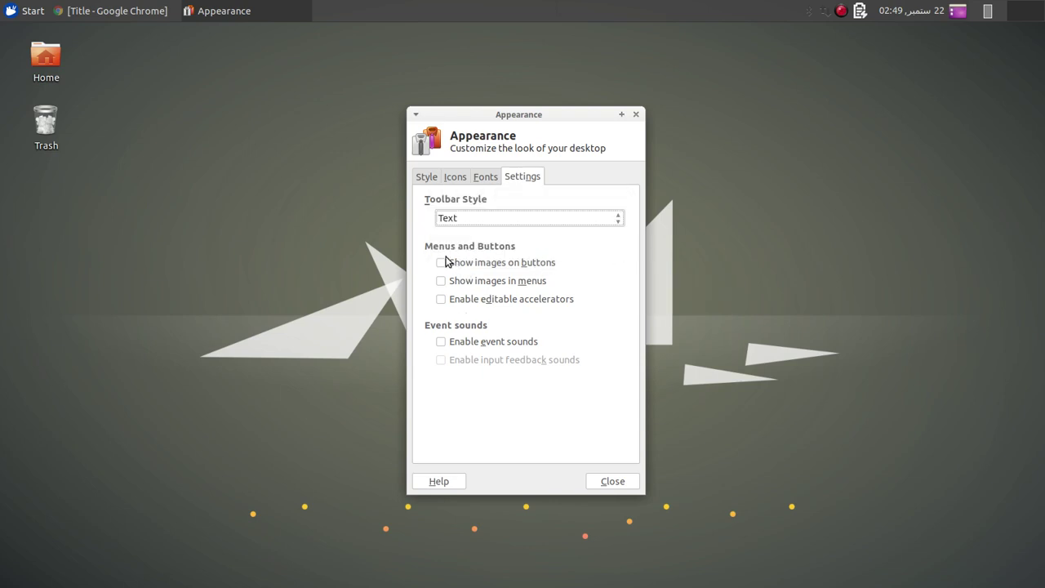
pyautogui.click(608, 482)
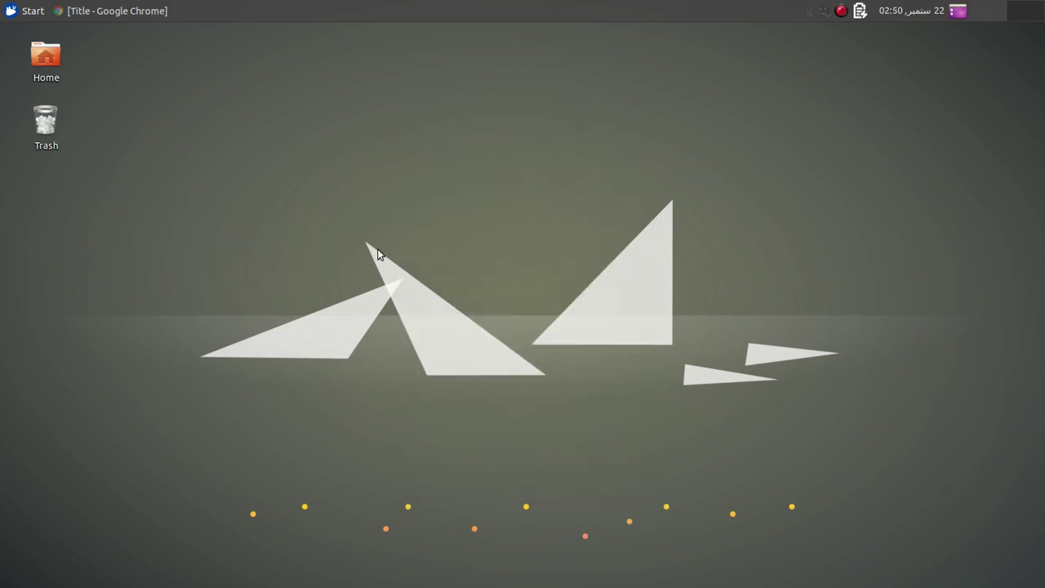
# Search the application menu for "panel" and open the Panel settings.
pyautogui.click(27, 11)
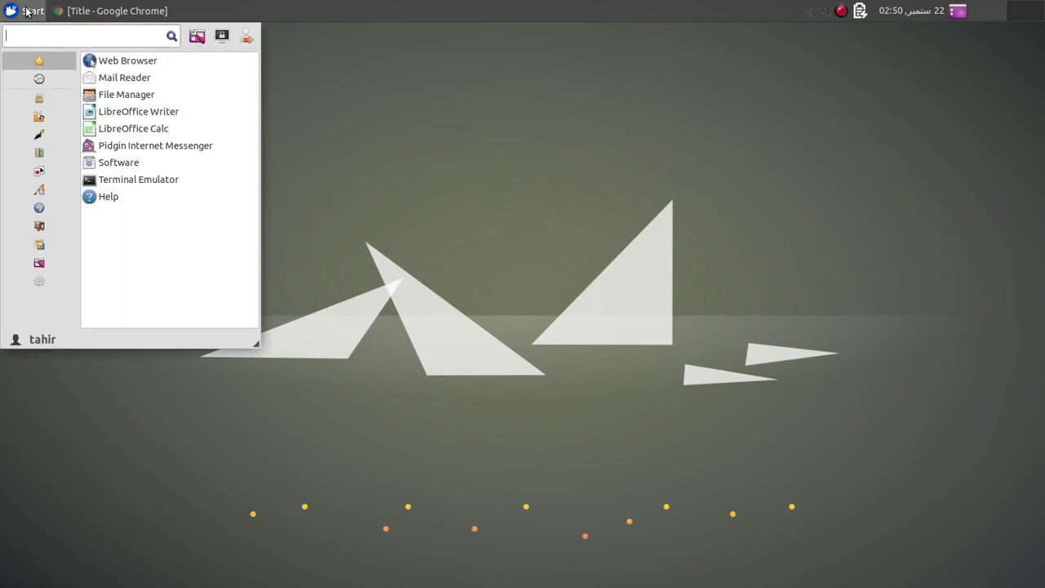
pyautogui.click(294, 110)
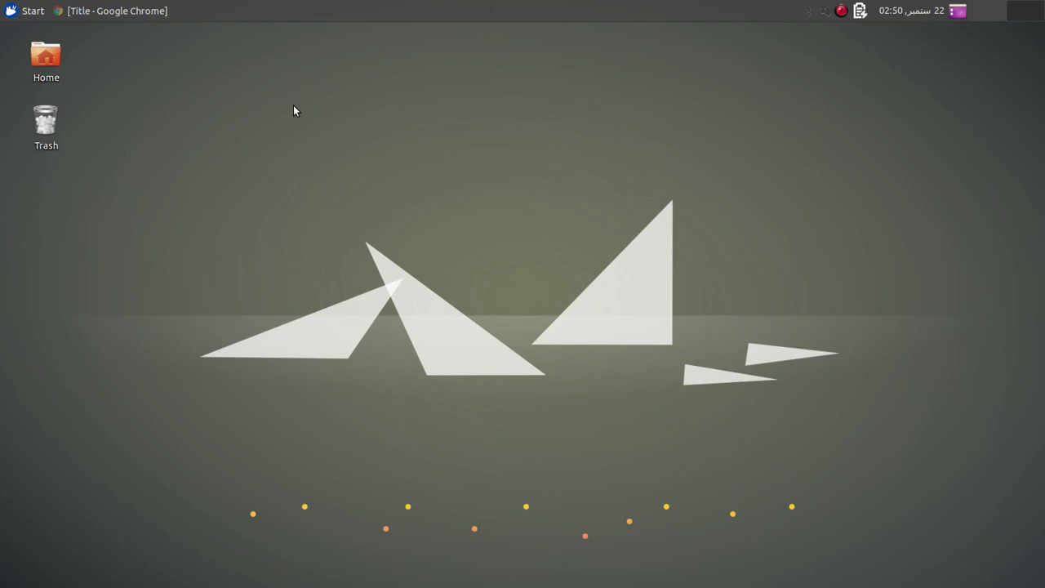
pyautogui.click(29, 14)
pyautogui.write('panel')
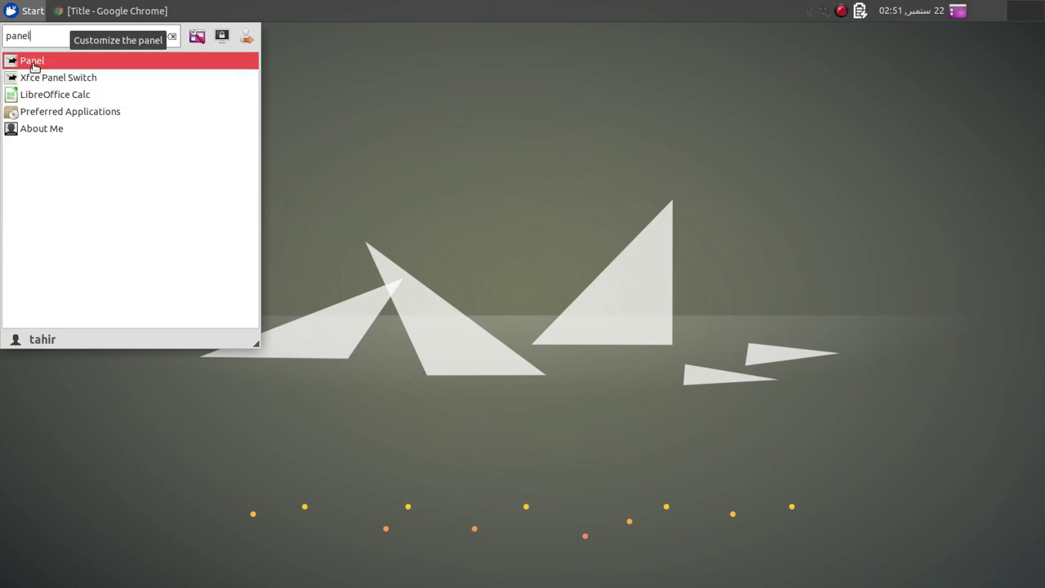
pyautogui.click(34, 63)
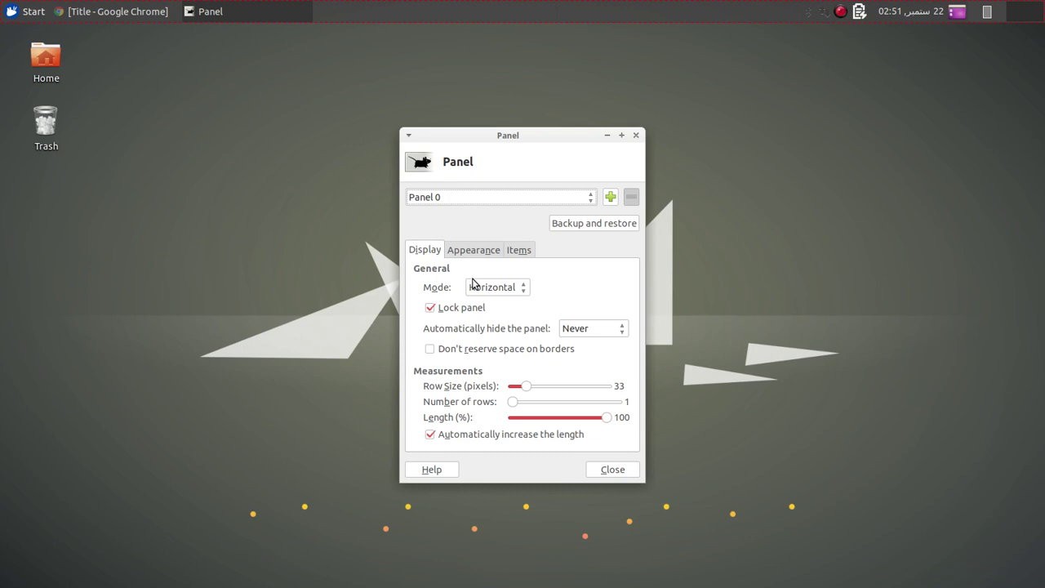
# Try the Vertical and Deskbar modes for Panel 0 and return it to Horizontal mode.
pyautogui.click(524, 292)
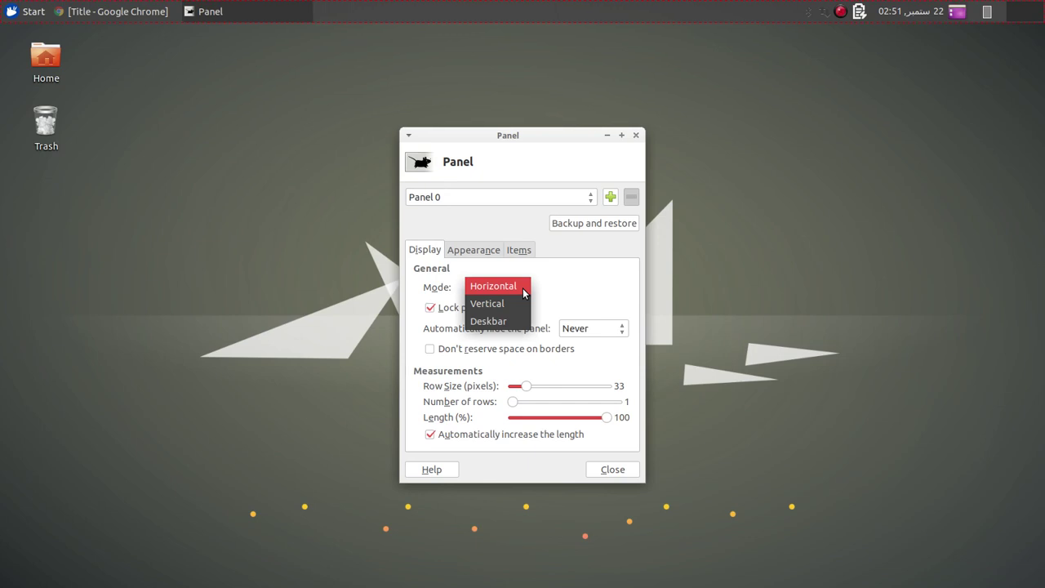
pyautogui.click(497, 304)
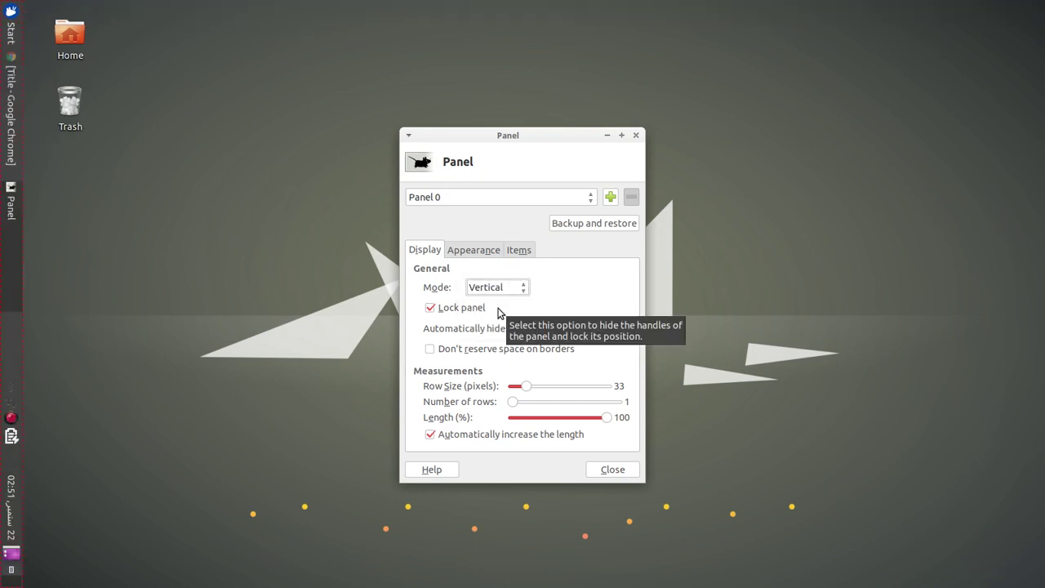
pyautogui.click(522, 289)
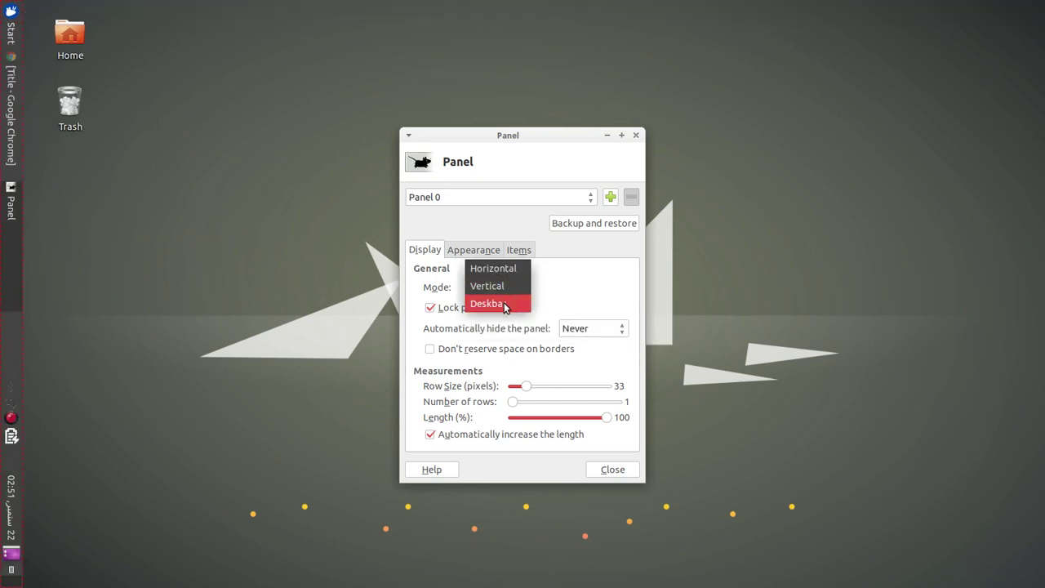
pyautogui.click(505, 307)
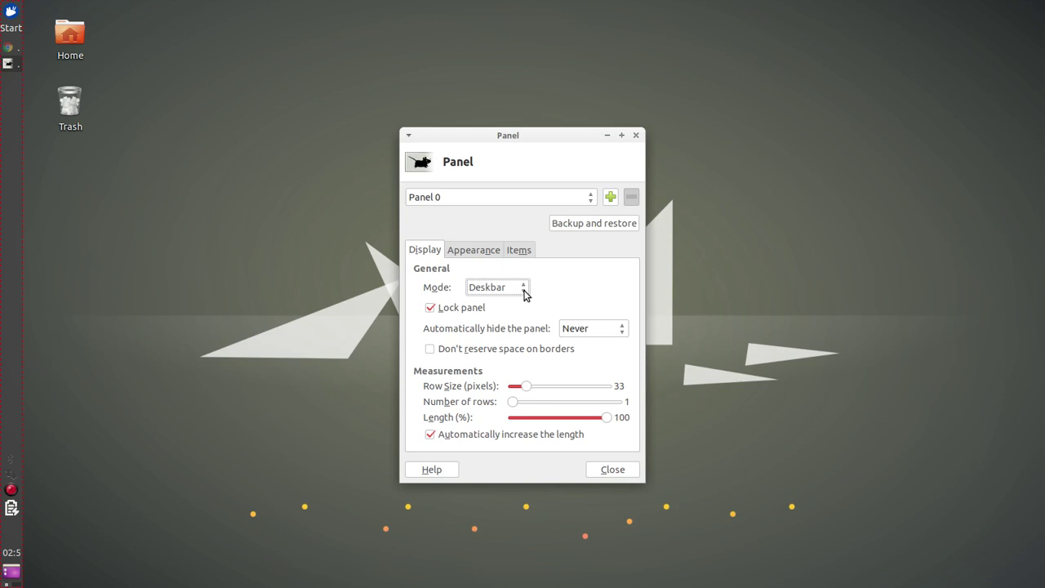
pyautogui.click(524, 294)
pyautogui.click(510, 272)
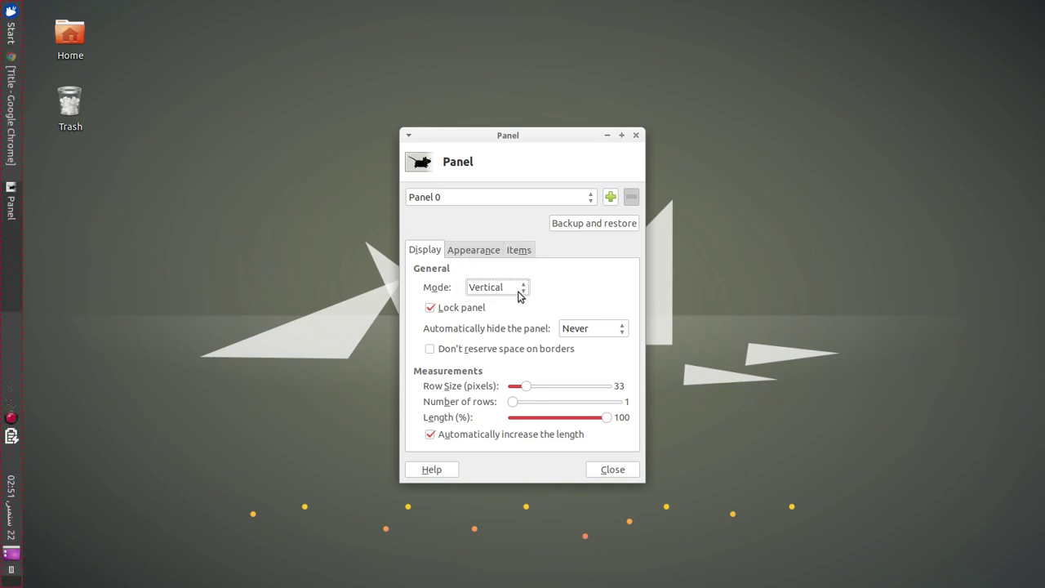
pyautogui.click(519, 296)
pyautogui.click(515, 267)
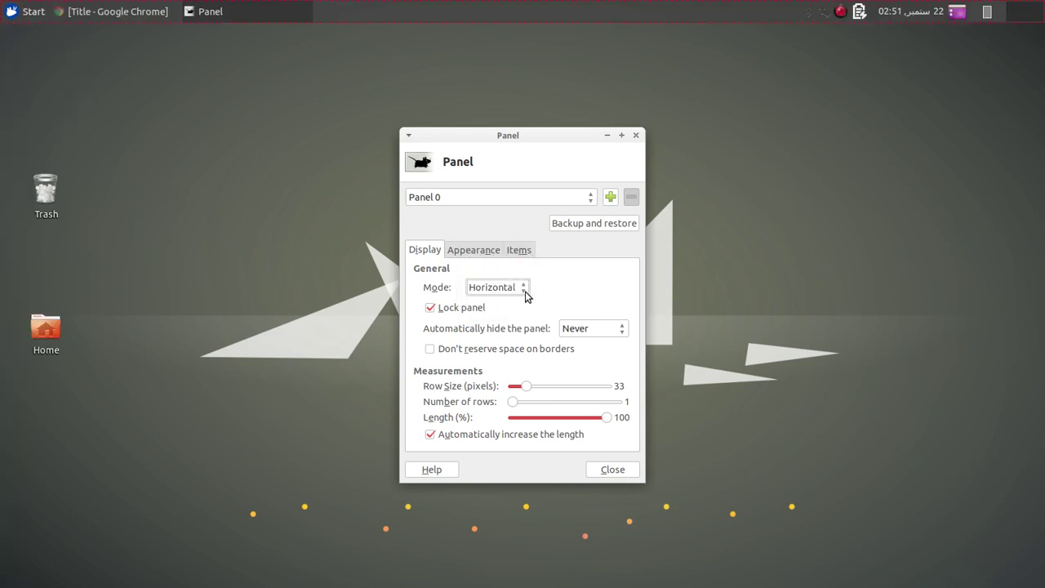
# Set Panel 0's mode to Deskbar, and switch its panel lock off and back on.
pyautogui.click(526, 295)
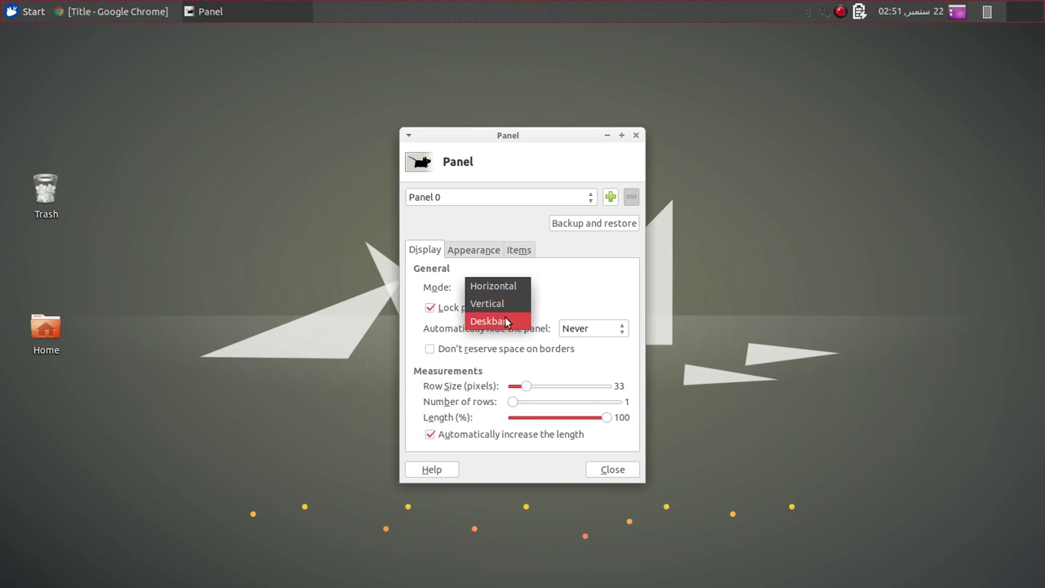
pyautogui.click(506, 322)
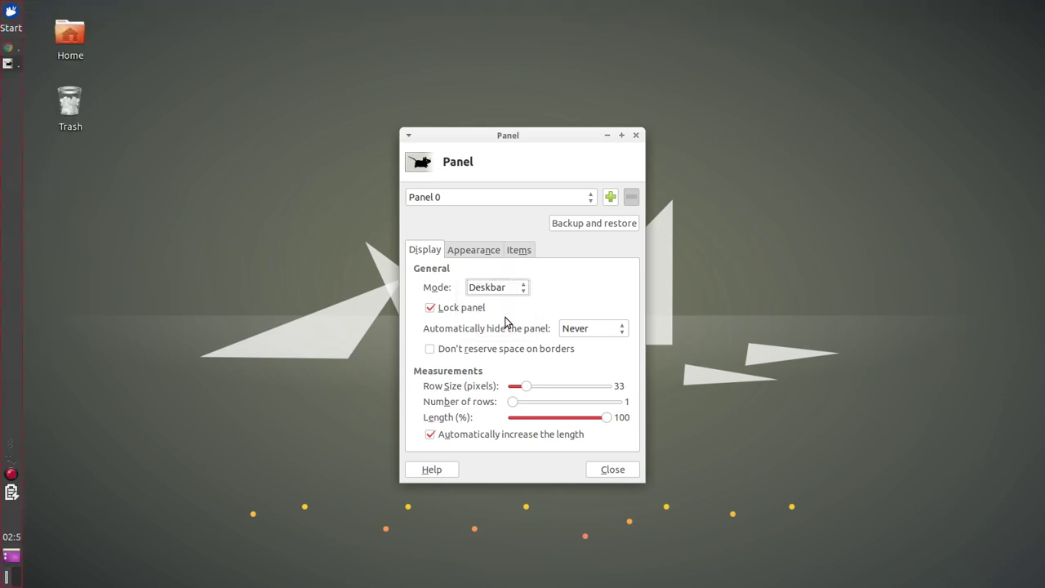
pyautogui.click(523, 311)
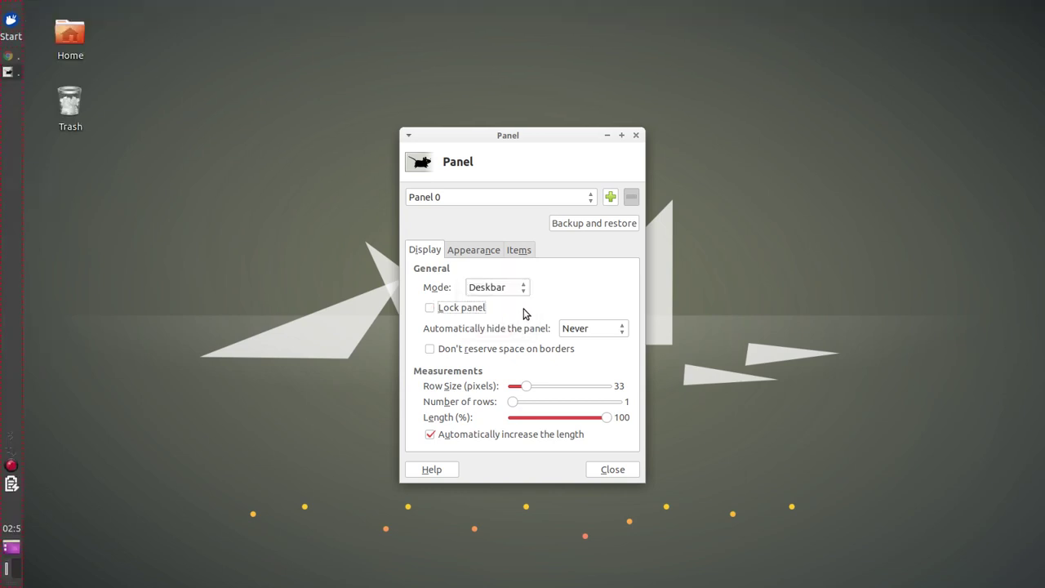
pyautogui.click(429, 309)
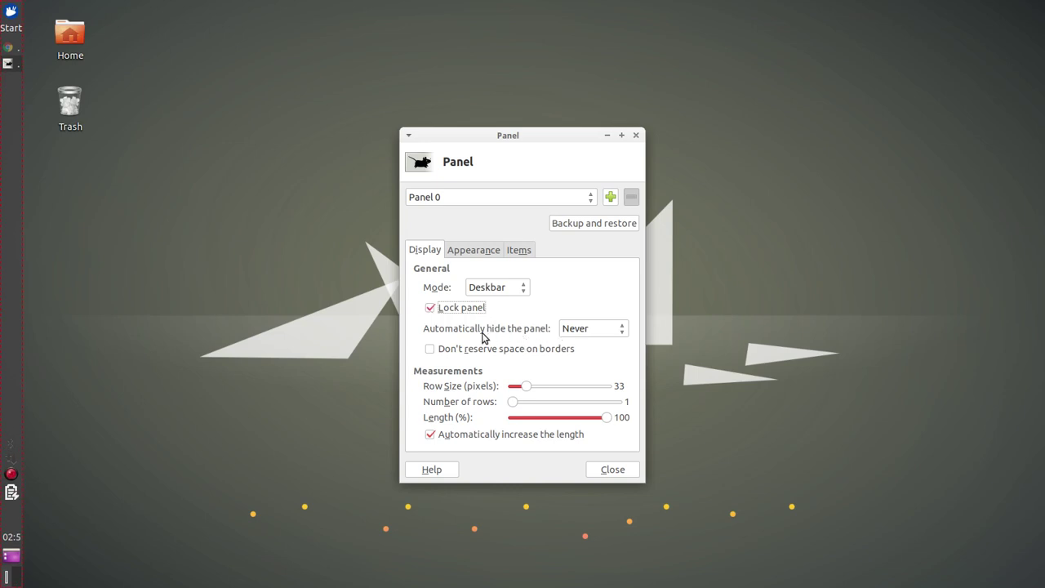
# View the automatic hiding choices, keep Never, and set the panel's row size to 40 pixels.
pyautogui.click(617, 330)
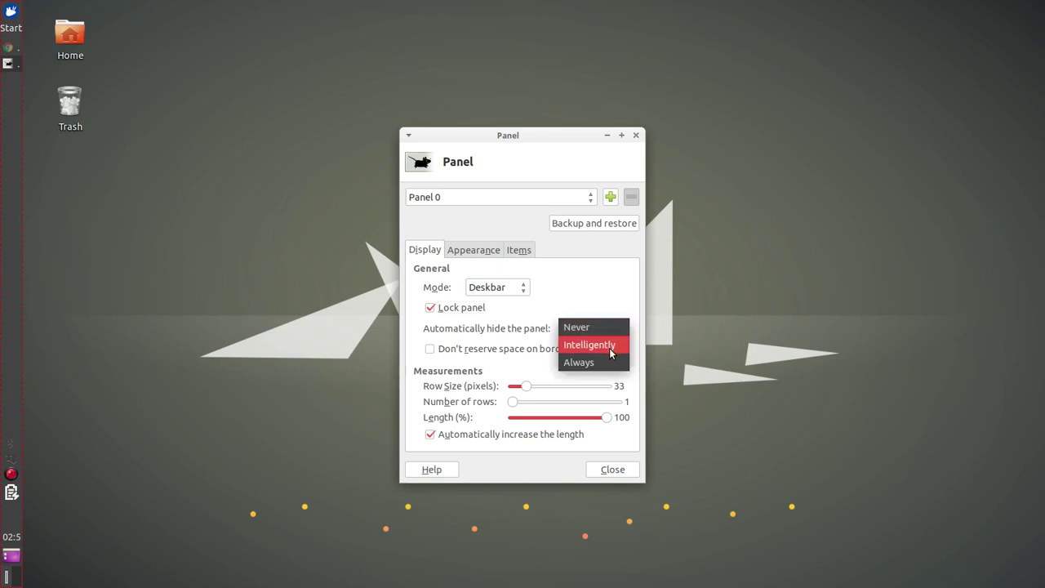
pyautogui.click(591, 281)
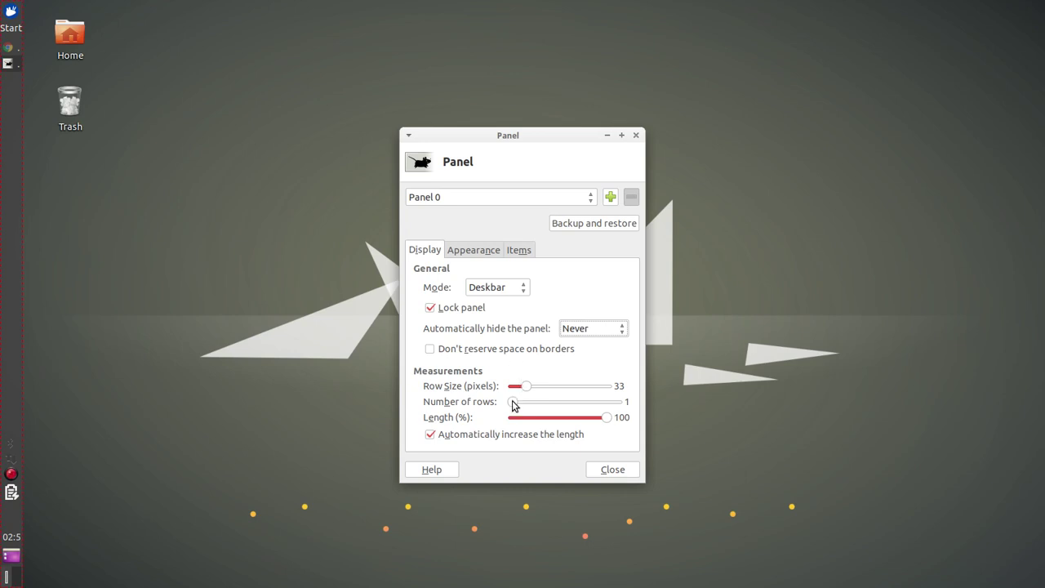
pyautogui.moveTo(513, 406); pyautogui.dragTo(536, 387)
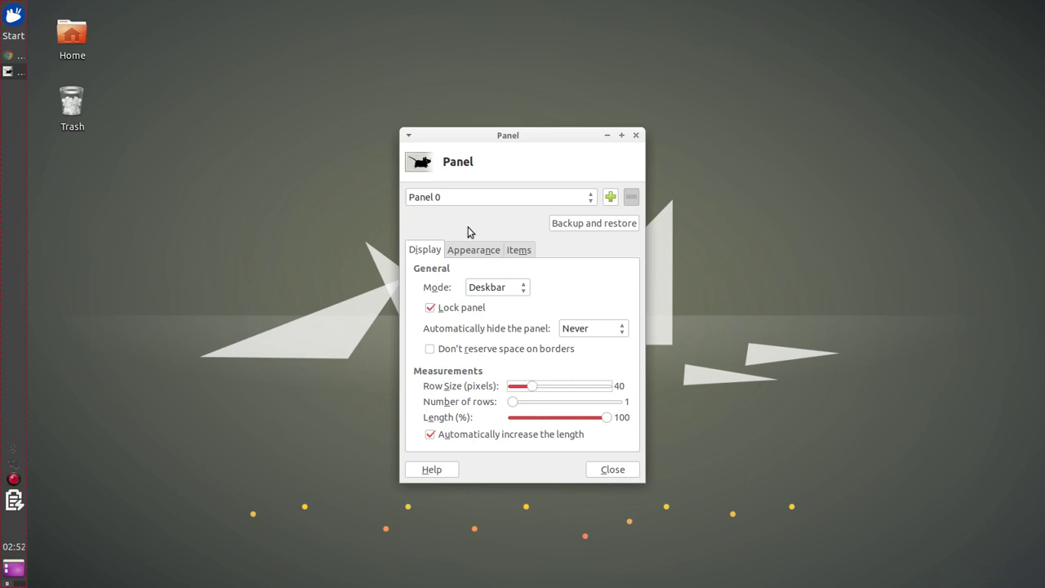
# Try the Solid color and Background image styles for the panel background and return to None (use system style).
pyautogui.click(478, 256)
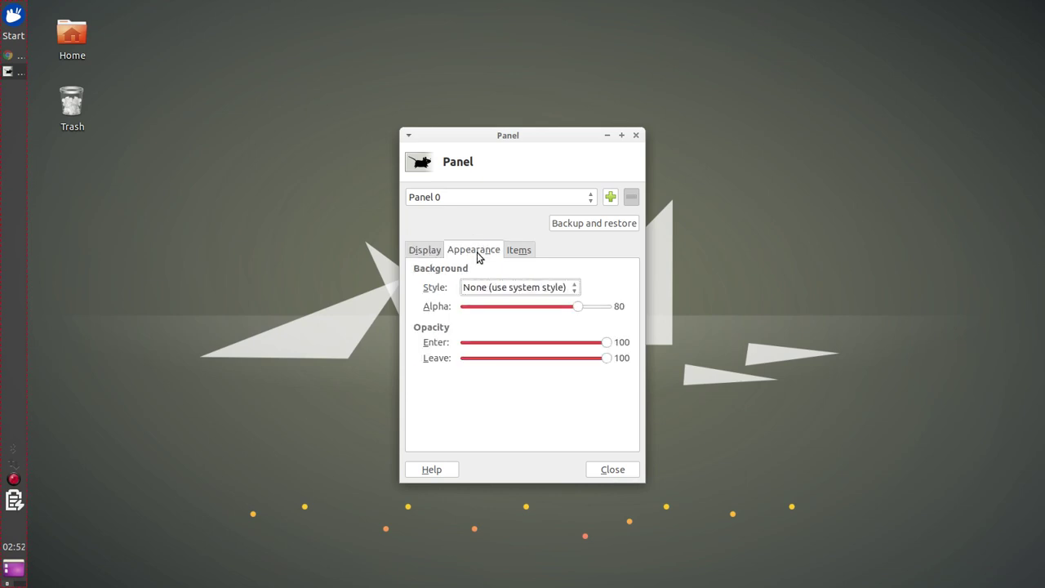
pyautogui.click(554, 290)
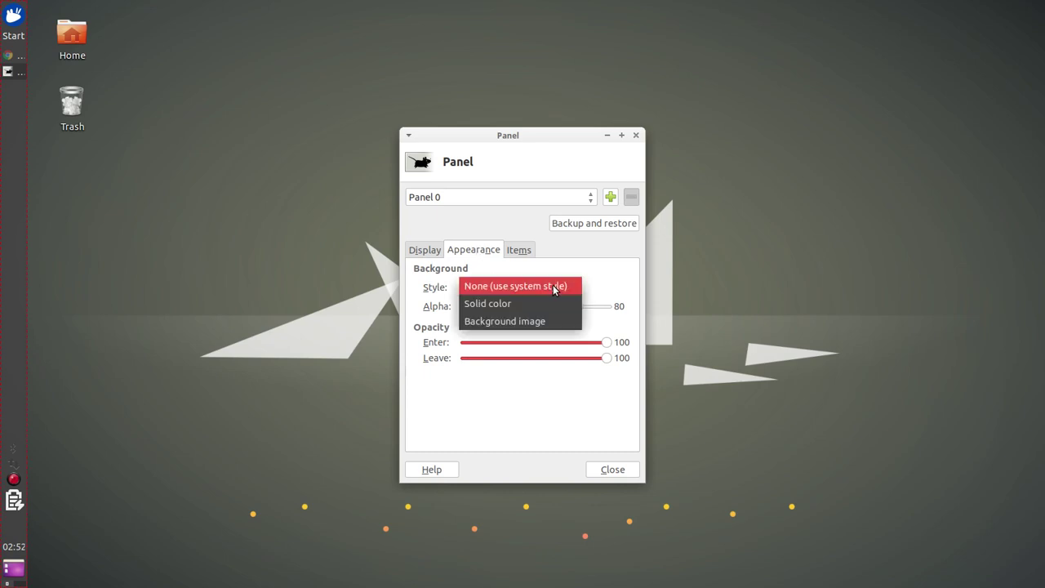
pyautogui.click(539, 303)
pyautogui.click(544, 288)
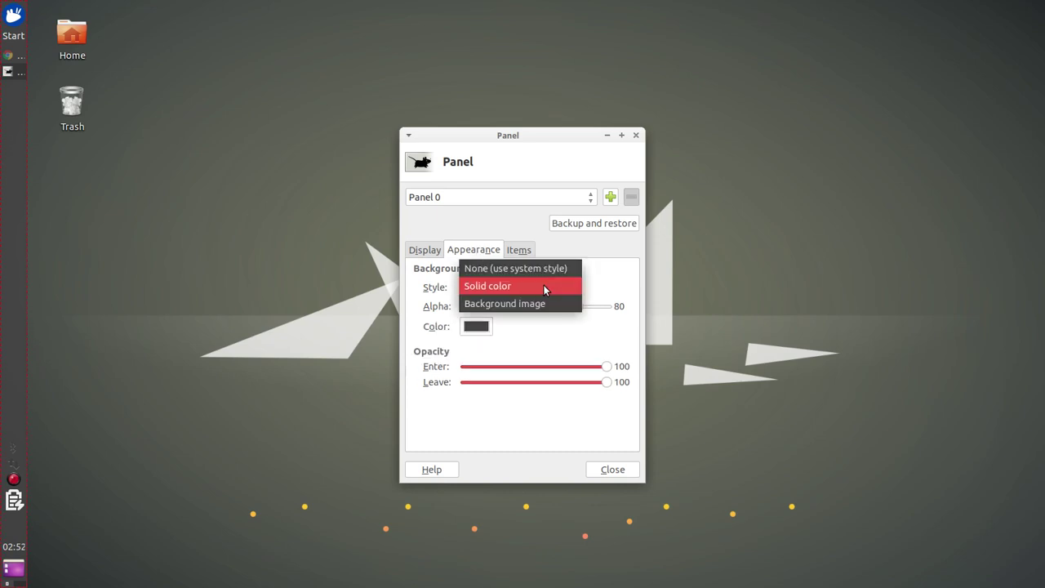
pyautogui.click(544, 304)
pyautogui.click(550, 287)
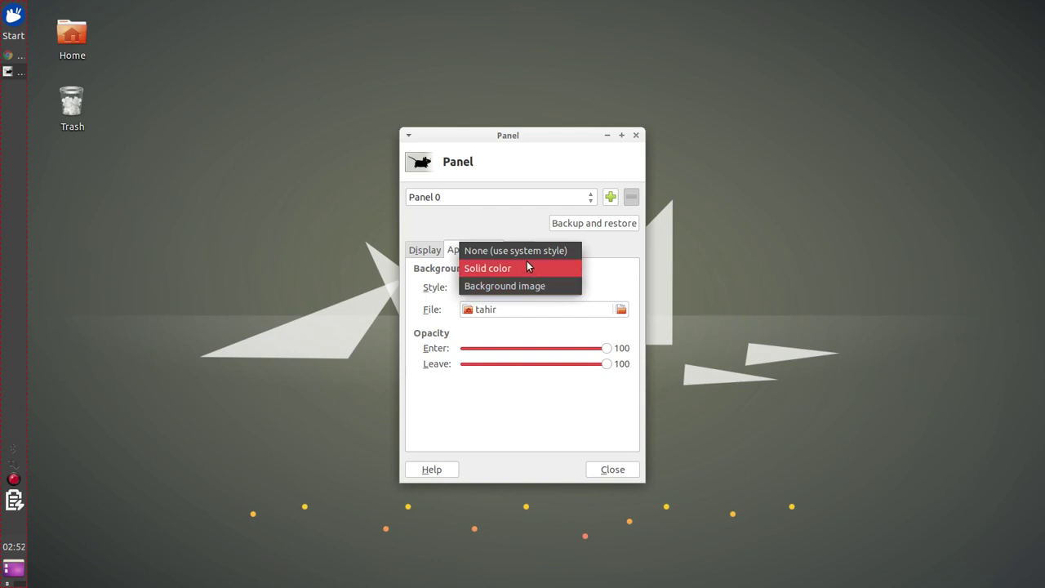
pyautogui.click(525, 268)
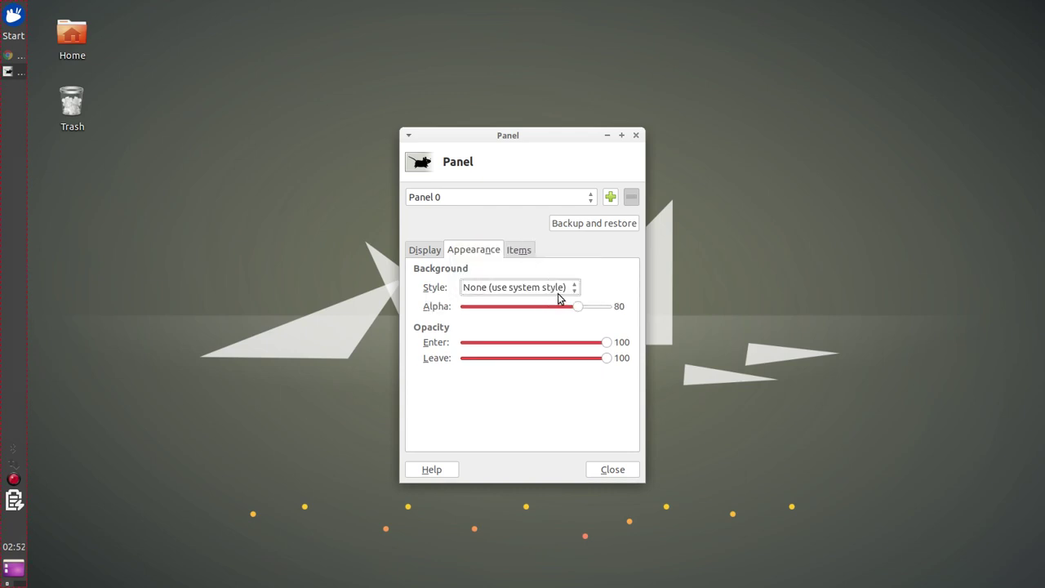
# Look over the panel's items, including Workspace Switcher and Show Desktop, and minimize and restore the Panel window from the panel.
pyautogui.click(521, 253)
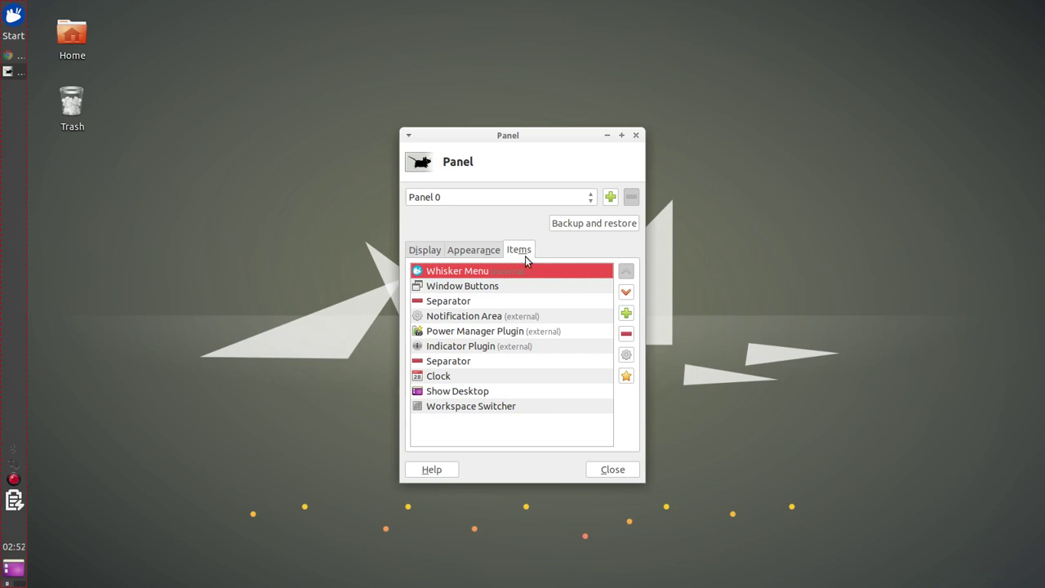
pyautogui.click(491, 406)
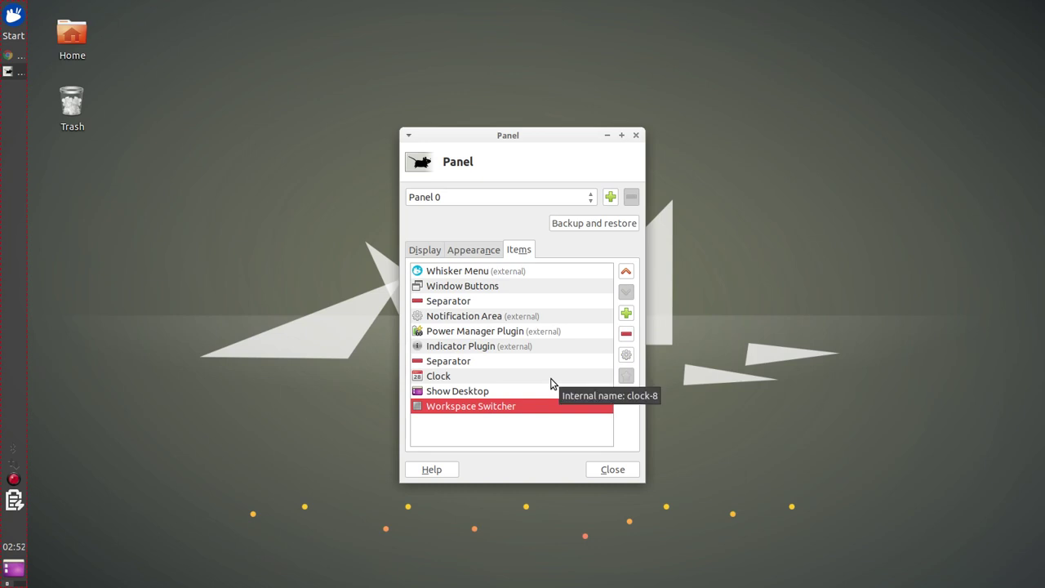
pyautogui.click(466, 394)
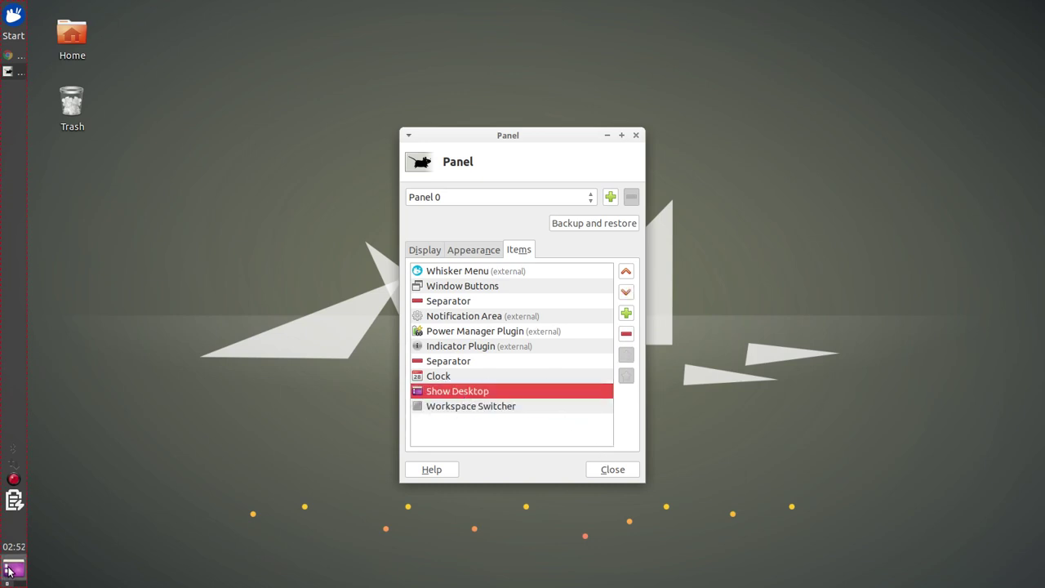
pyautogui.click(12, 72)
pyautogui.click(12, 72)
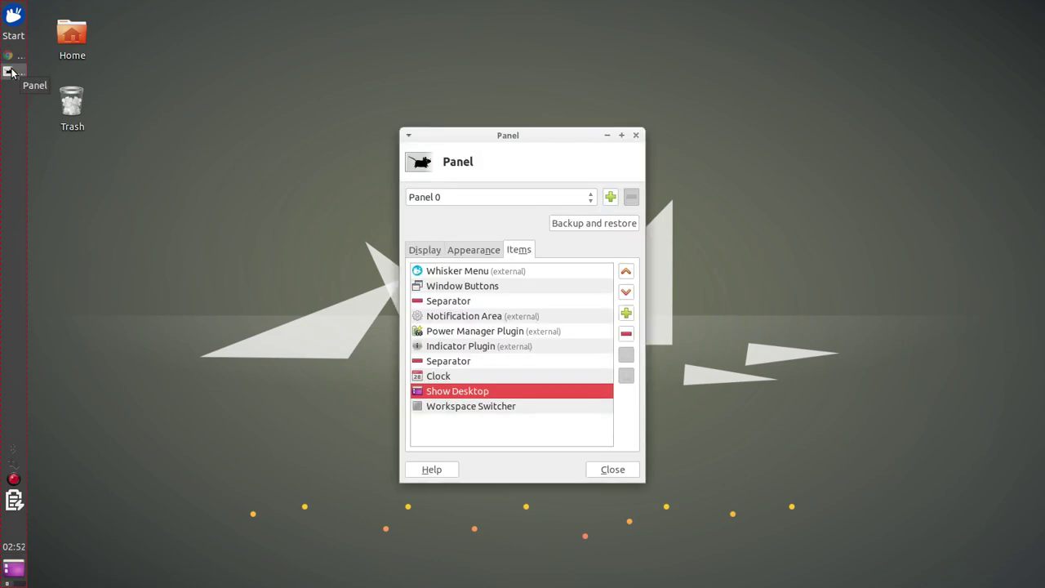
# Open the File Manager from the application menu, test Show Desktop by hiding and restoring the windows, and close the File Manager and Panel settings.
pyautogui.click(14, 21)
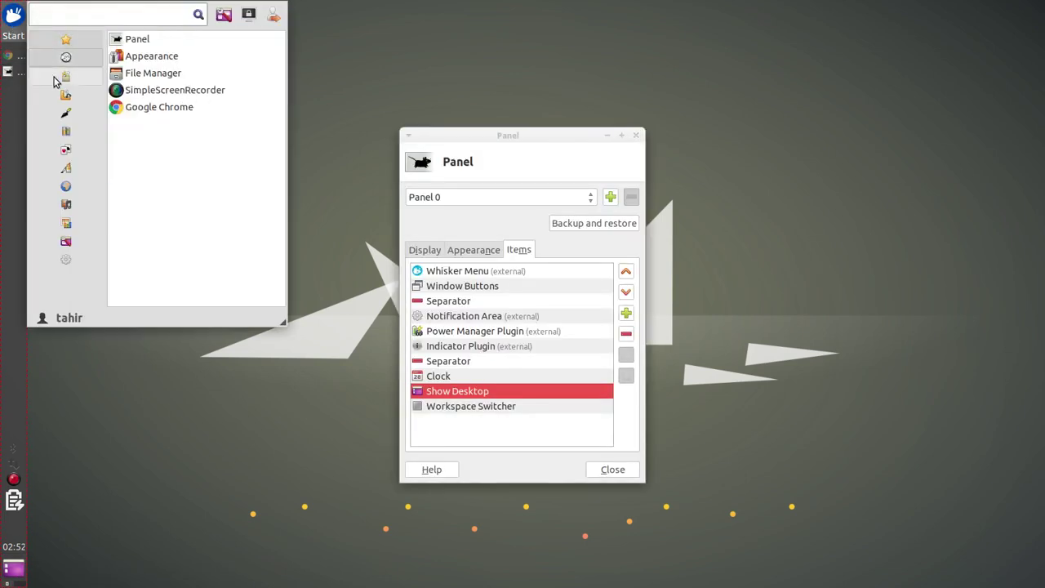
pyautogui.moveTo(67, 91)
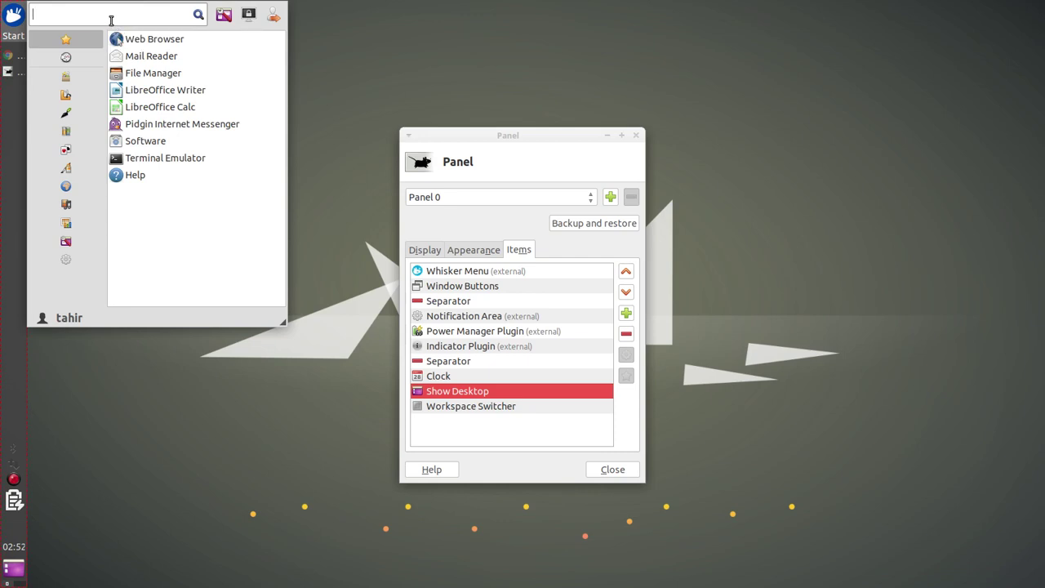
pyautogui.write('fie')
pyautogui.click(69, 40)
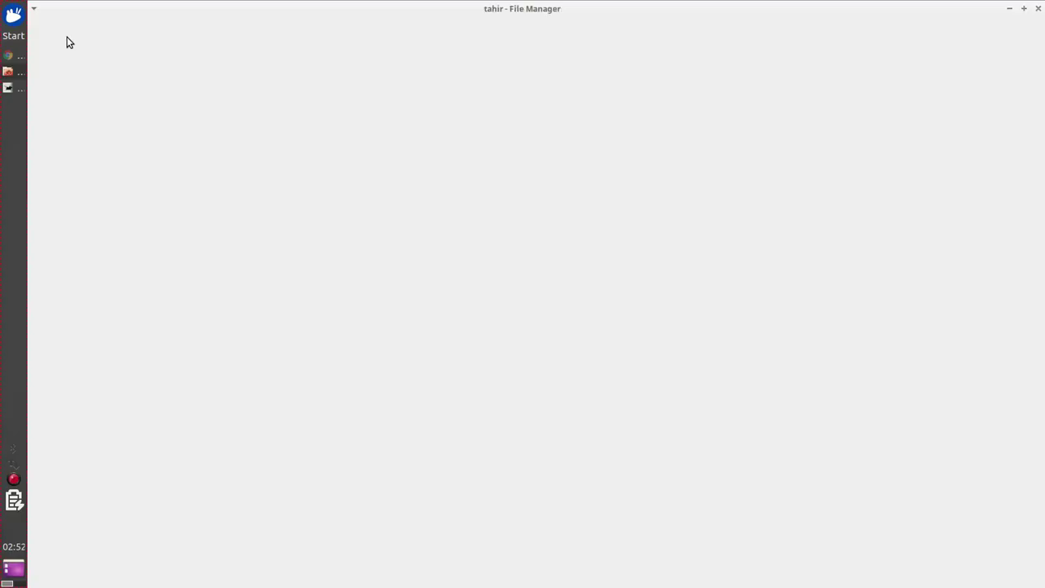
pyautogui.click(11, 569)
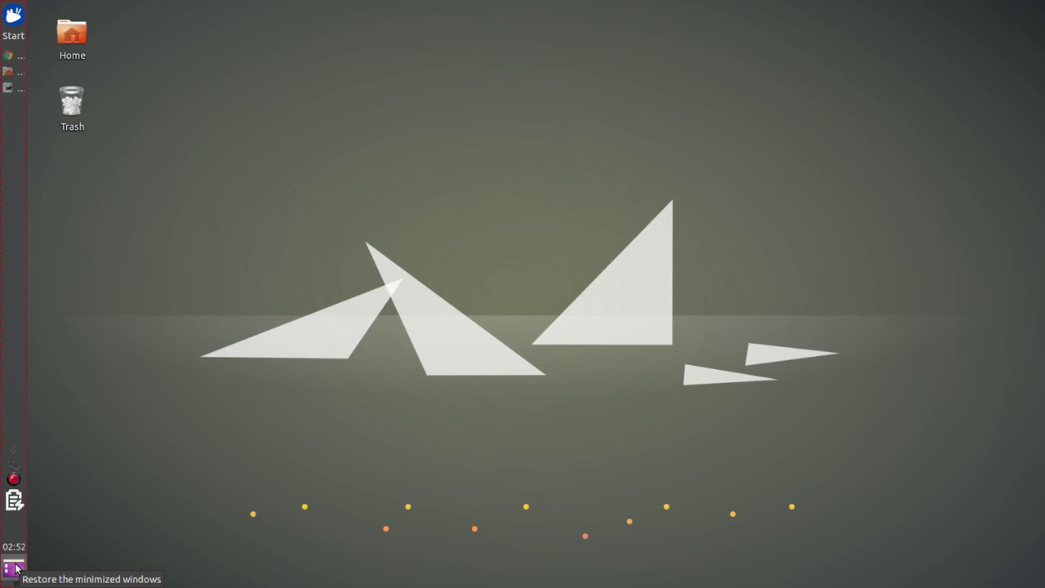
pyautogui.click(14, 568)
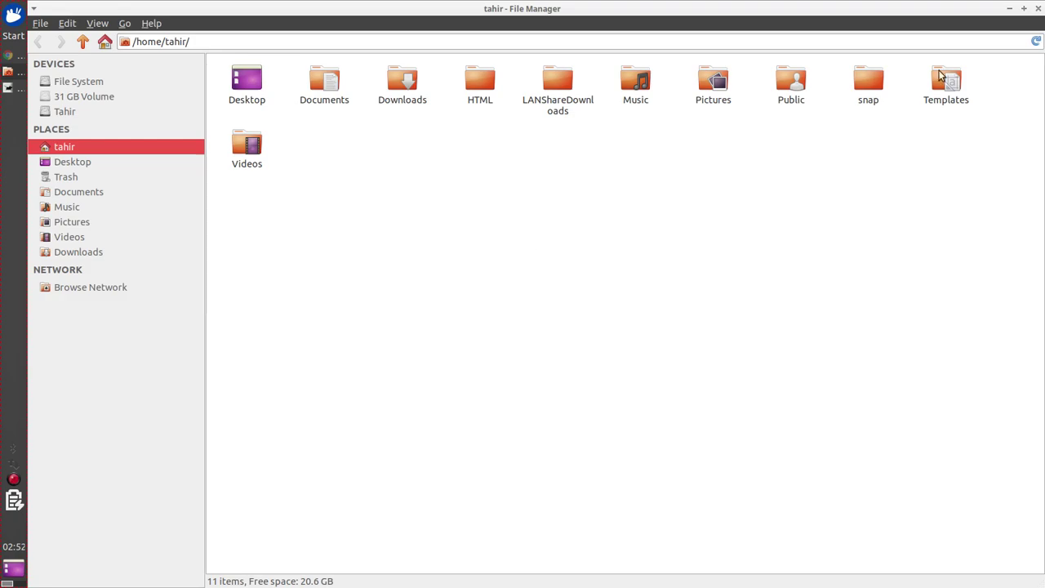
pyautogui.click(1040, 9)
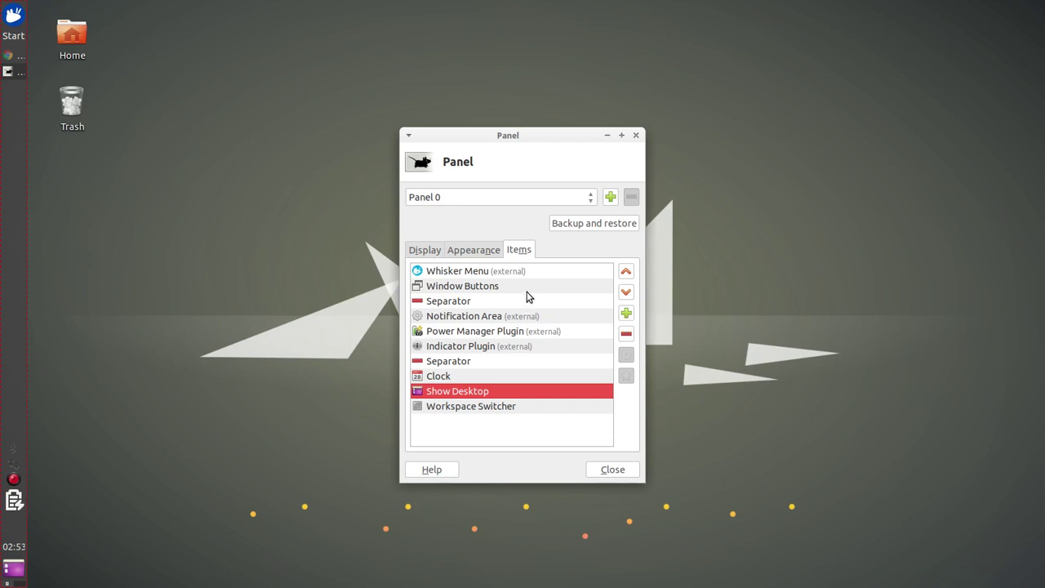
pyautogui.click(478, 253)
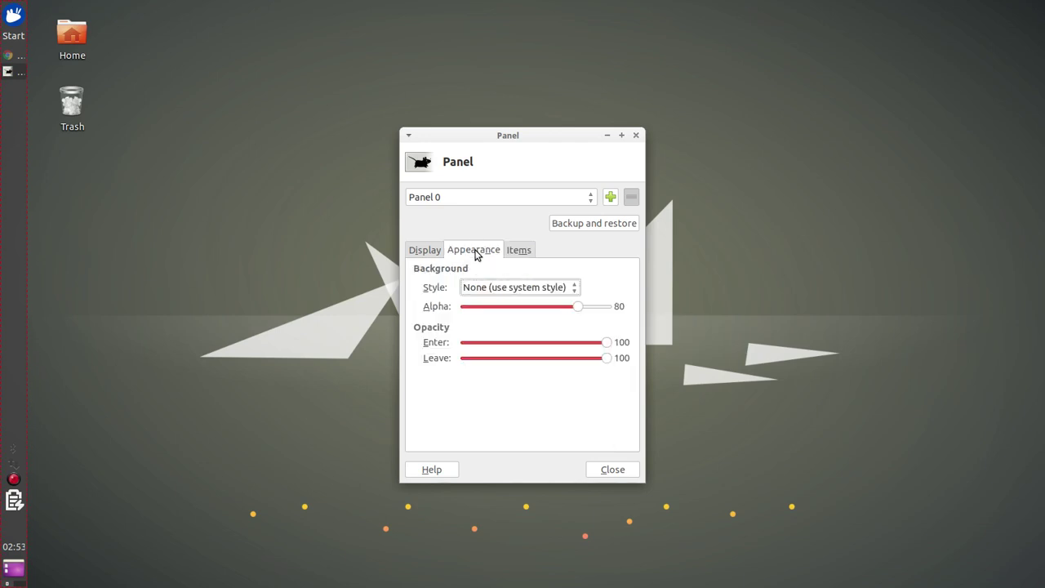
pyautogui.click(636, 136)
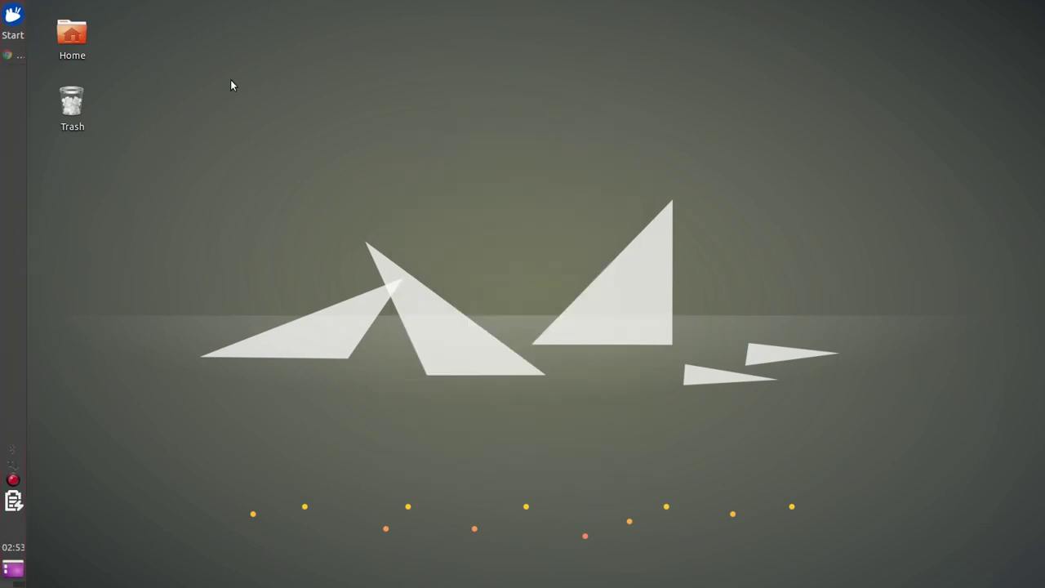
# Search the application menu for "pane", open Xfce Panel Switch and apply the GNOME 2 panel layout.
pyautogui.click(15, 15)
pyautogui.write('pane')
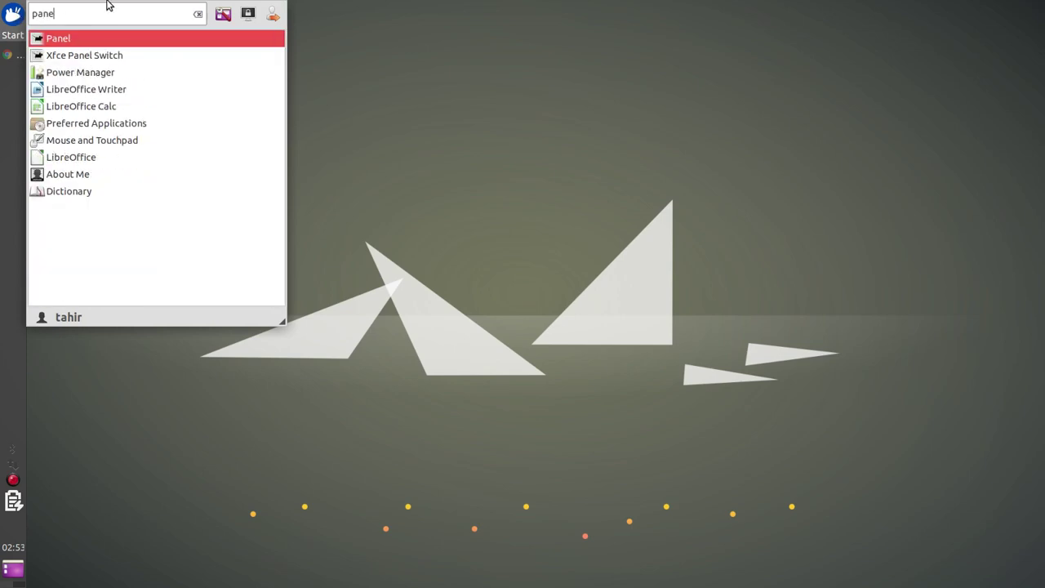
pyautogui.click(106, 59)
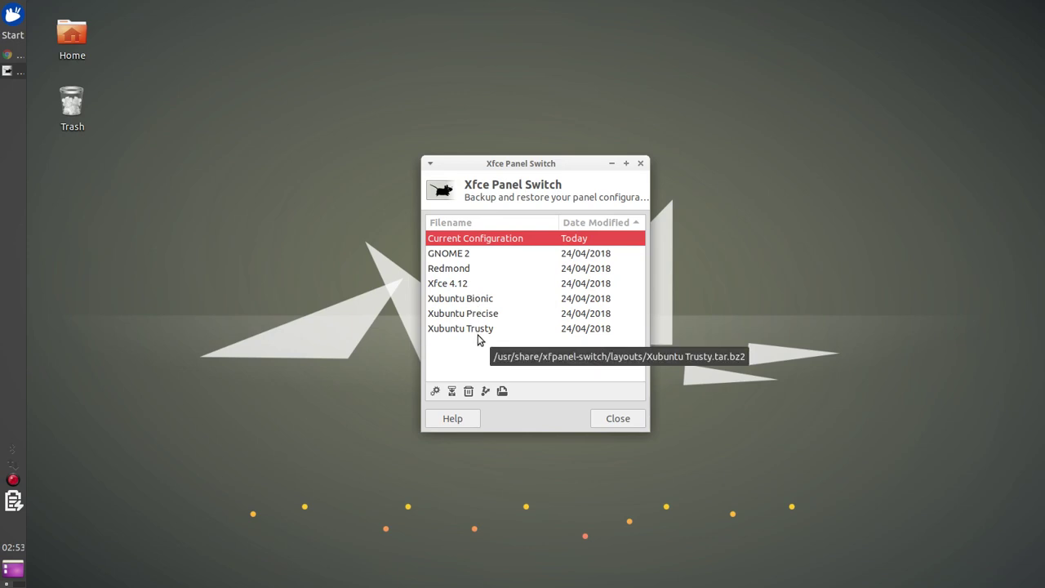
pyautogui.click(459, 254)
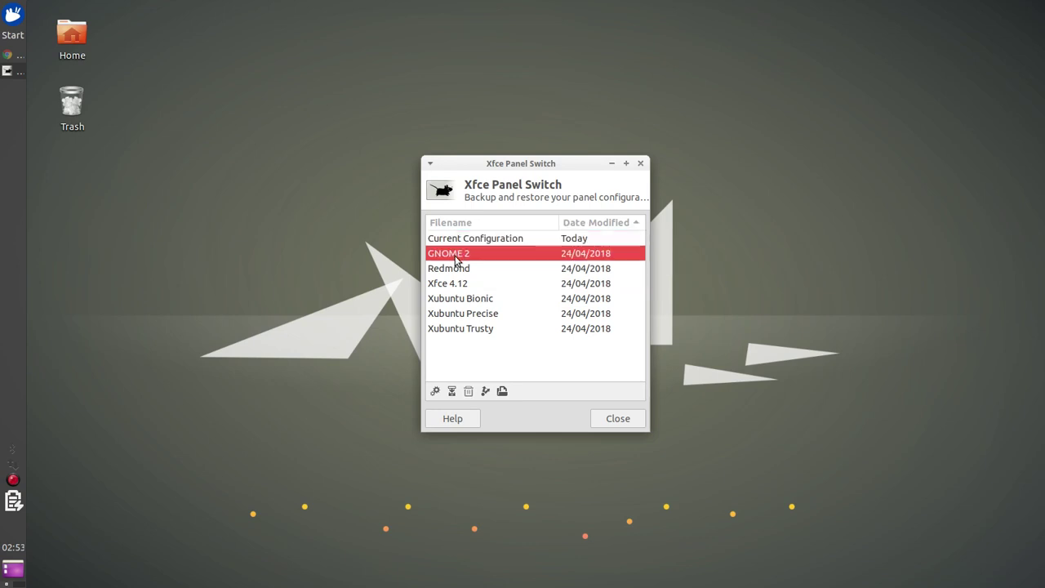
pyautogui.click(435, 393)
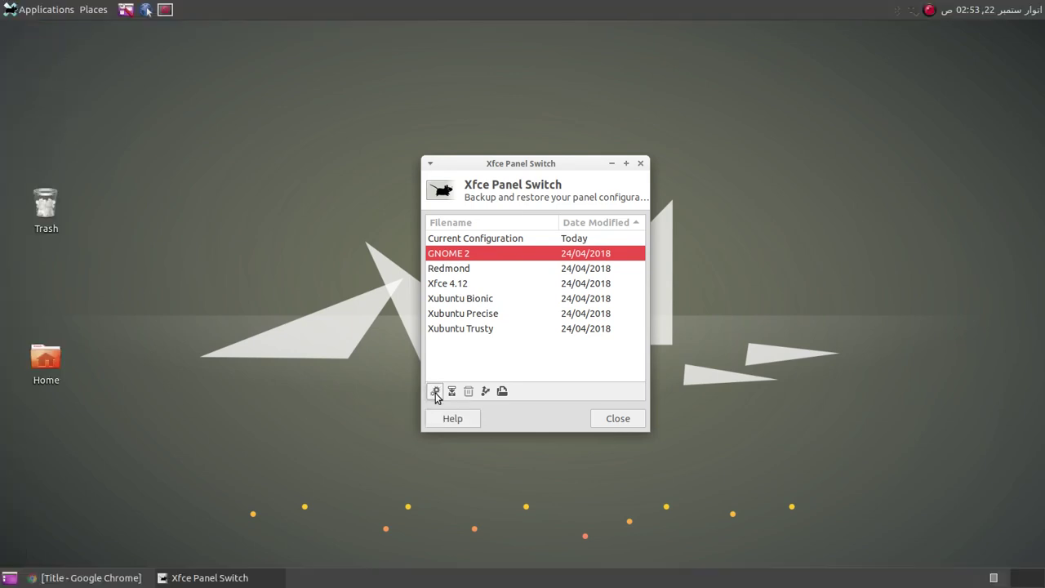
# Try out the GNOME 2 layout: view the Applications menu, minimize and restore both open windows, and test Show Desktop.
pyautogui.click(10, 7)
pyautogui.click(10, 7)
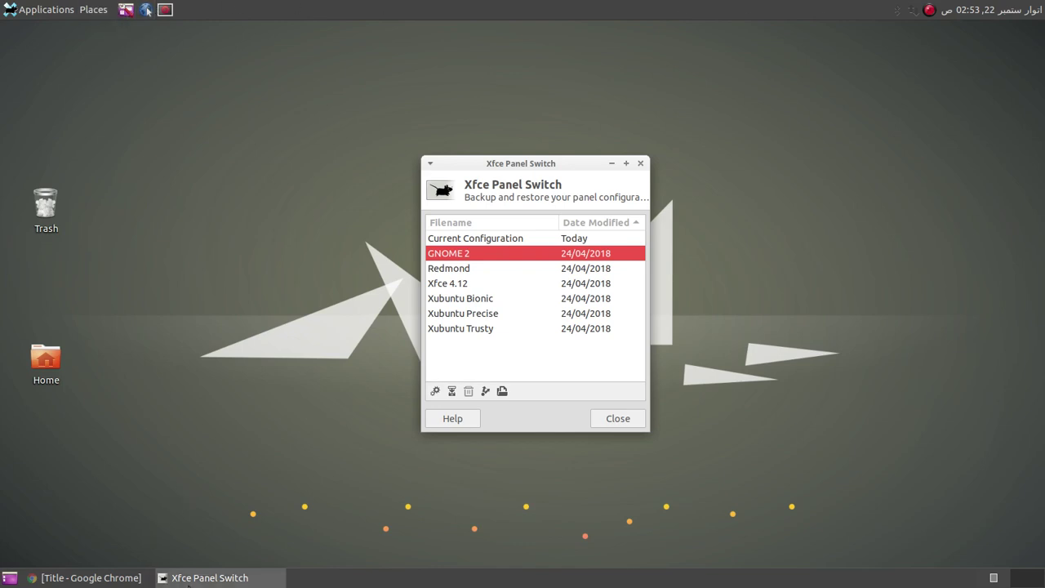
pyautogui.click(188, 579)
pyautogui.click(189, 584)
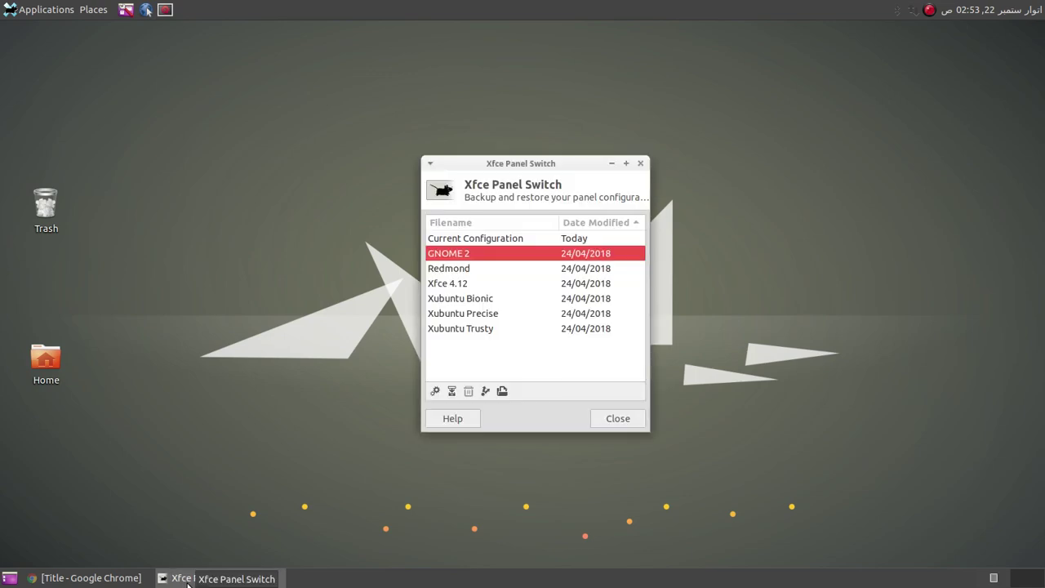
pyautogui.click(120, 585)
pyautogui.click(120, 585)
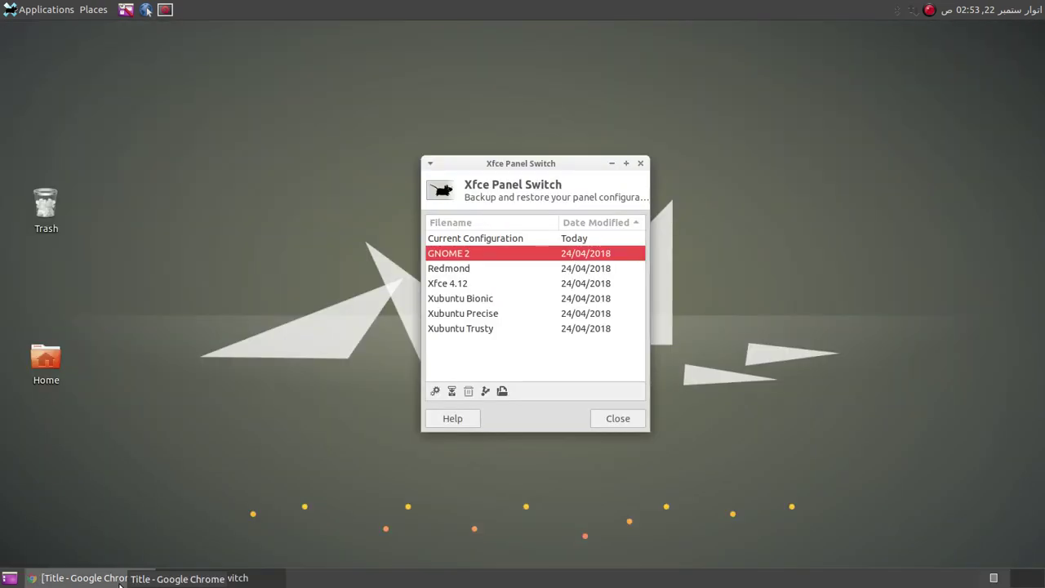
pyautogui.click(9, 579)
pyautogui.click(8, 578)
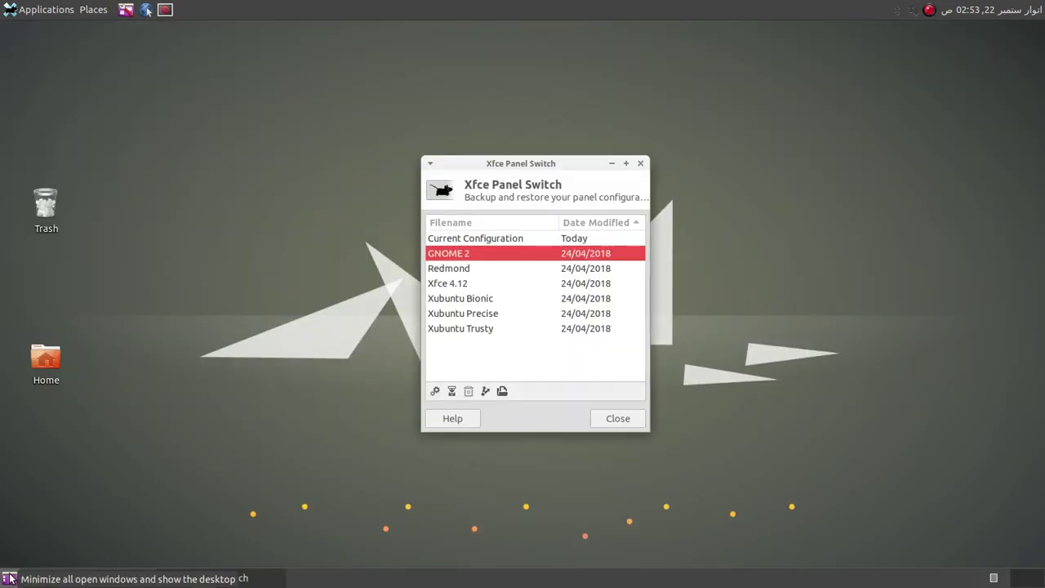
# Apply the Redmond panel layout and view its Start menu.
pyautogui.click(454, 271)
pyautogui.click(434, 391)
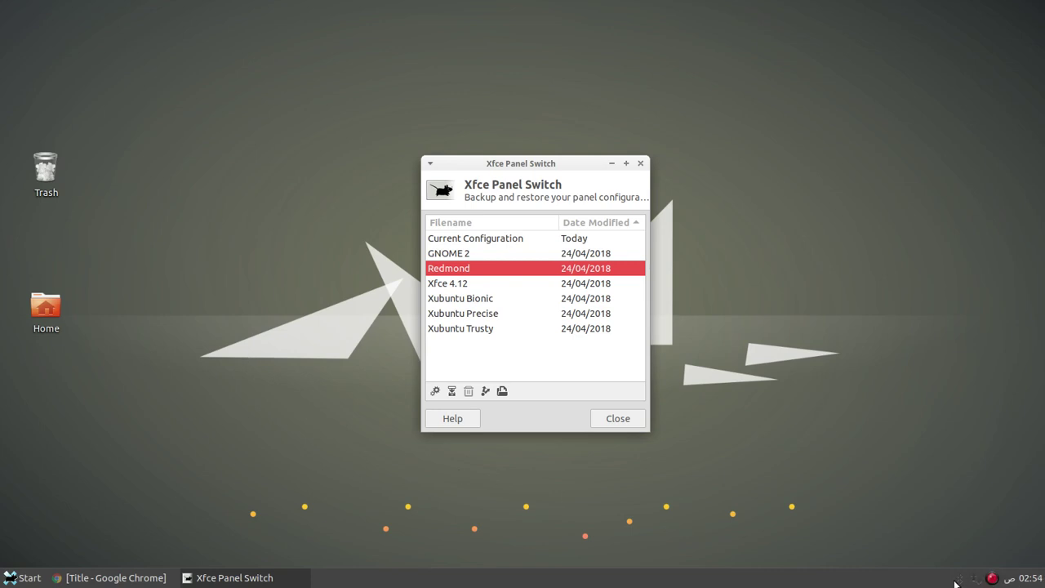
pyautogui.click(11, 578)
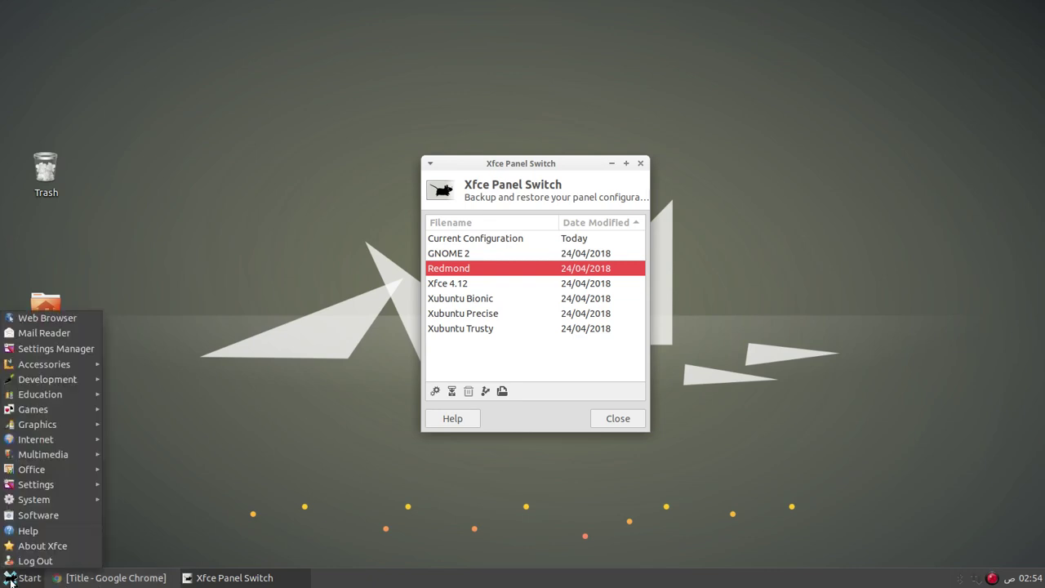
pyautogui.click(11, 580)
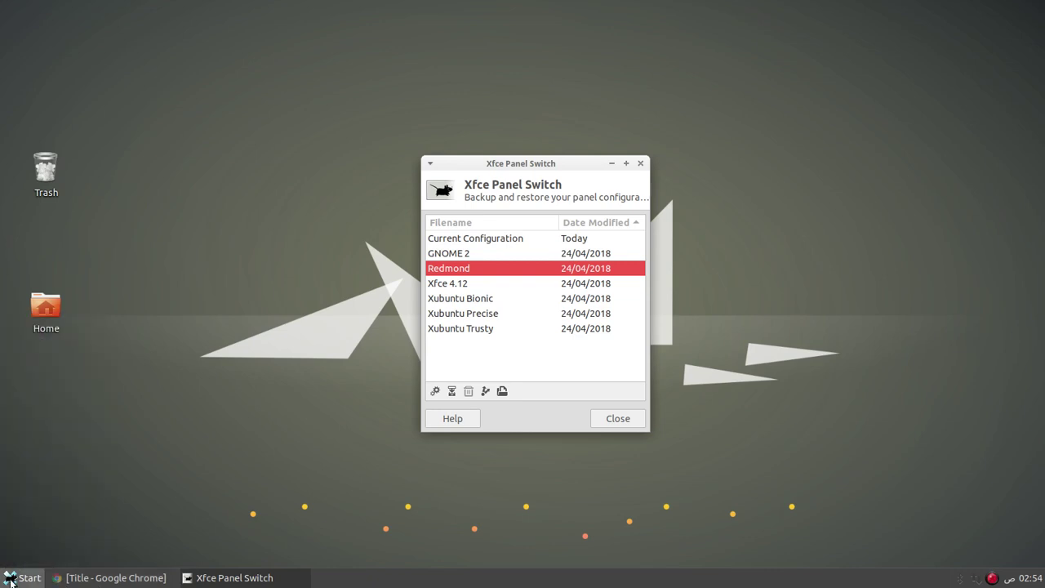
# Apply the Xfce 4.12 panel layout and look over its Applications Menu.
pyautogui.click(454, 285)
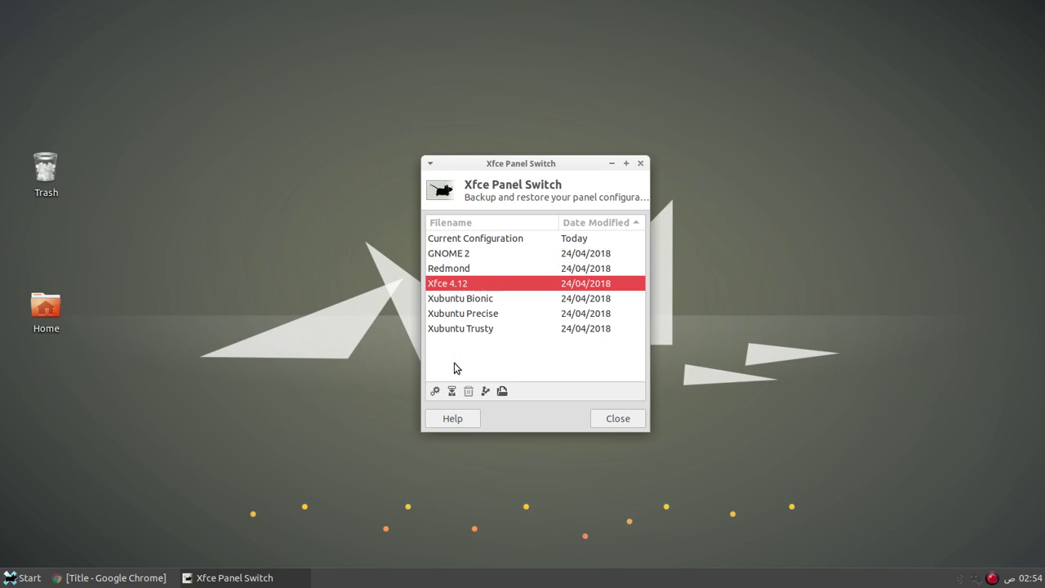
pyautogui.click(436, 392)
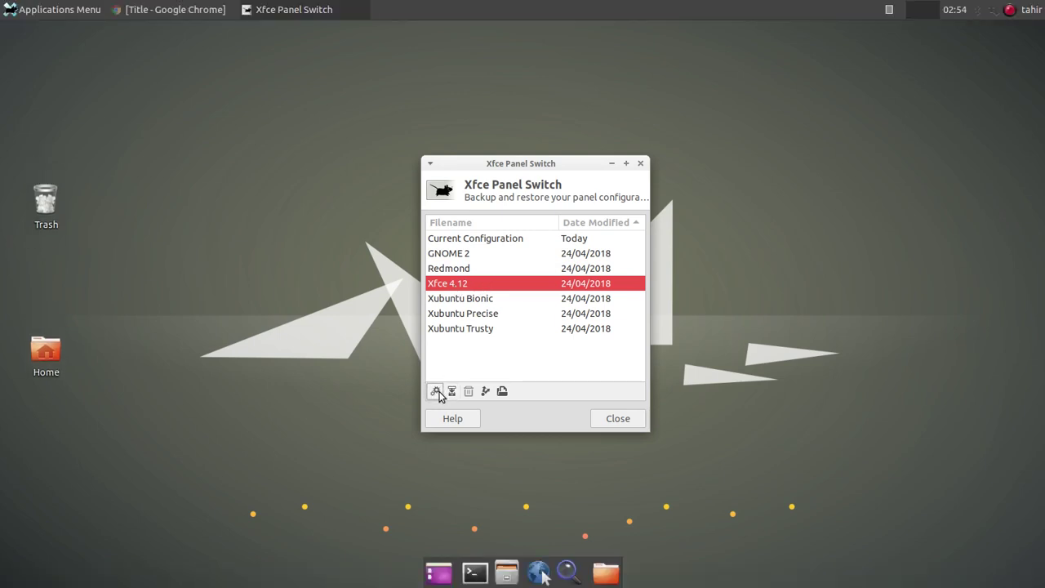
pyautogui.click(41, 9)
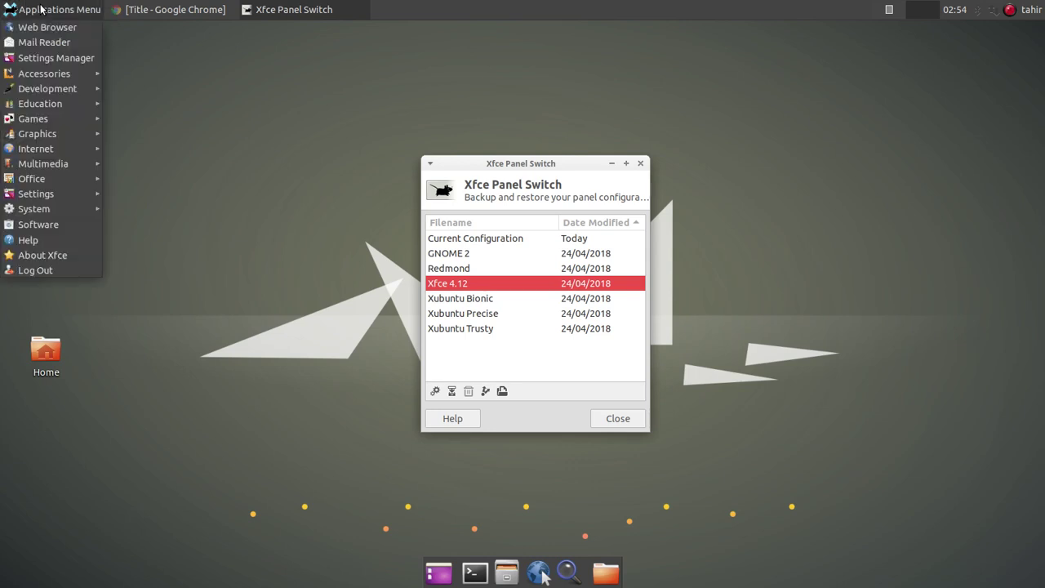
pyautogui.click(40, 9)
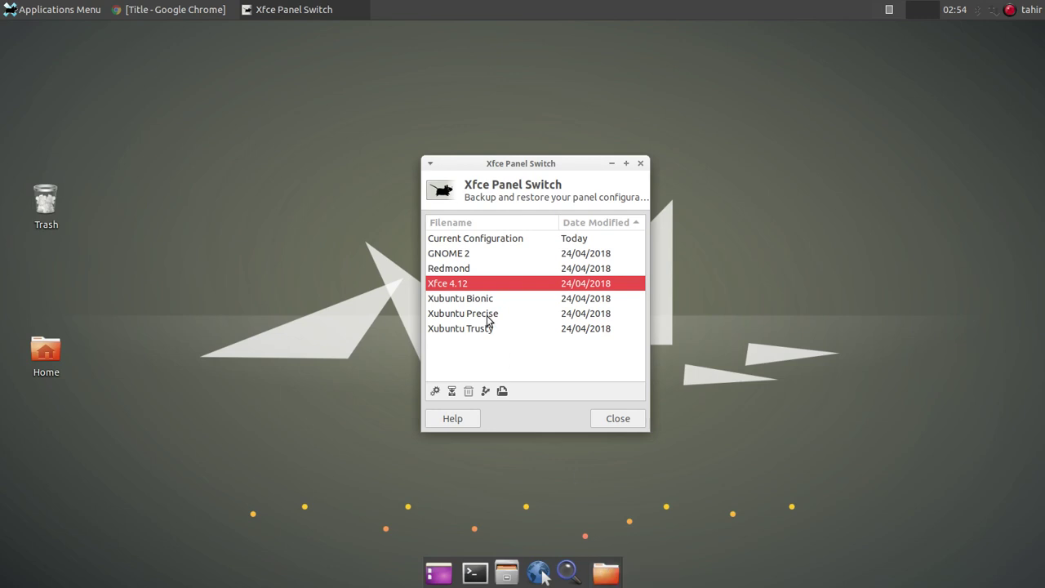
# Add the Screenshot plugin to the launcher dock and close the Add New Items window.
pyautogui.rightClick(573, 577)
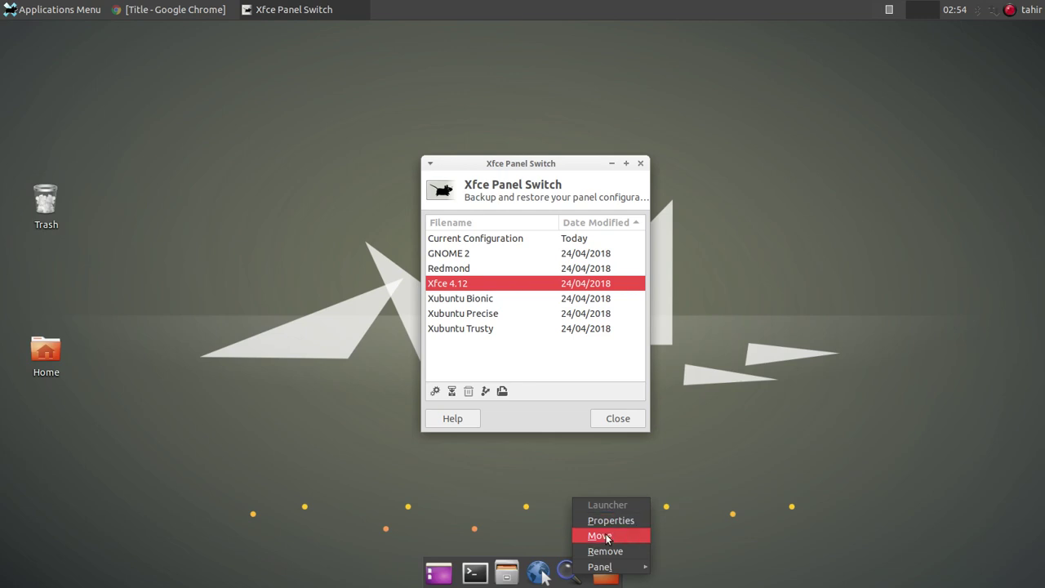
pyautogui.moveTo(615, 569)
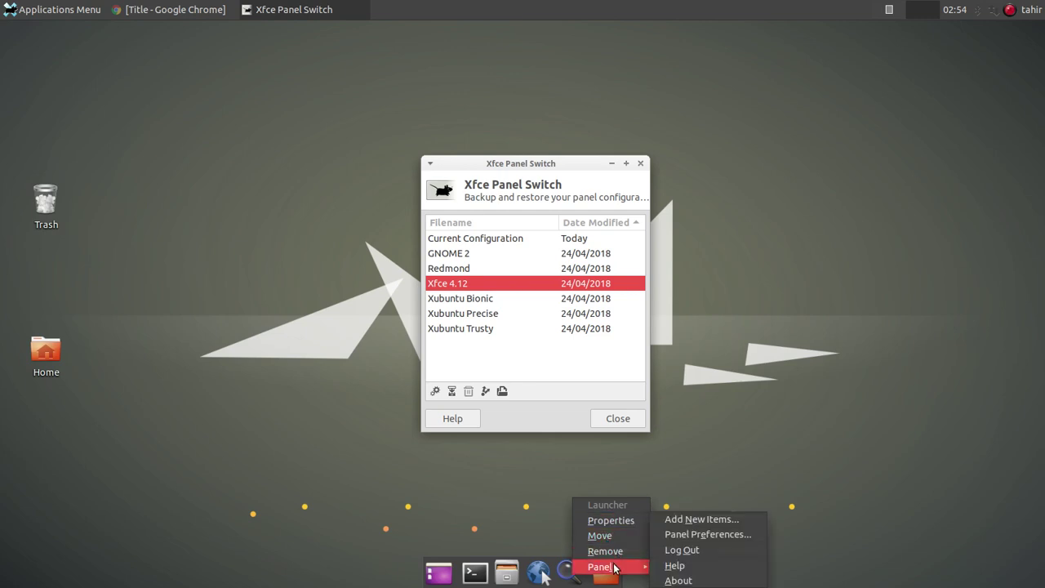
pyautogui.click(694, 521)
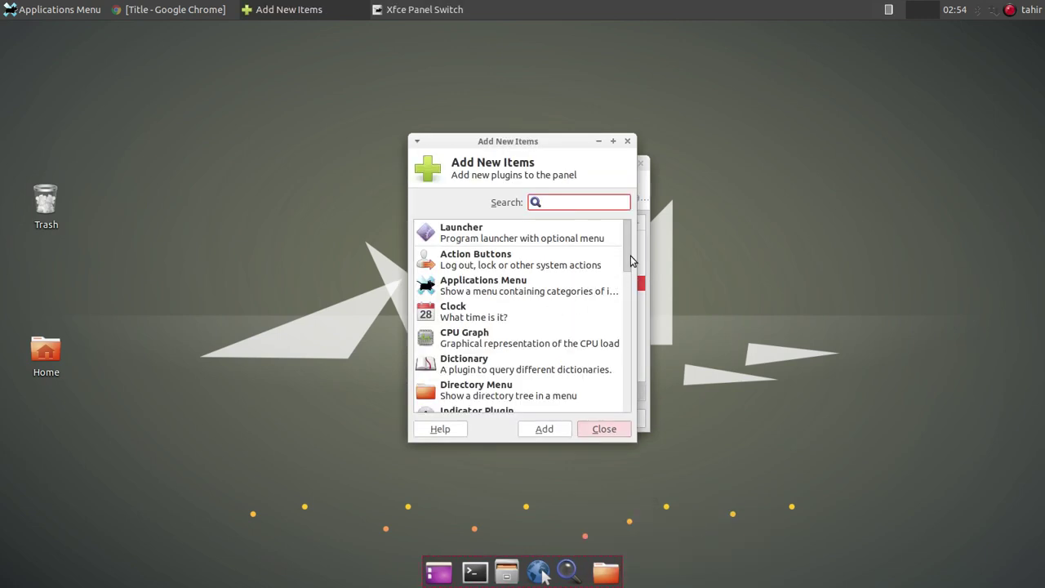
pyautogui.scroll(-4, 629, 276)
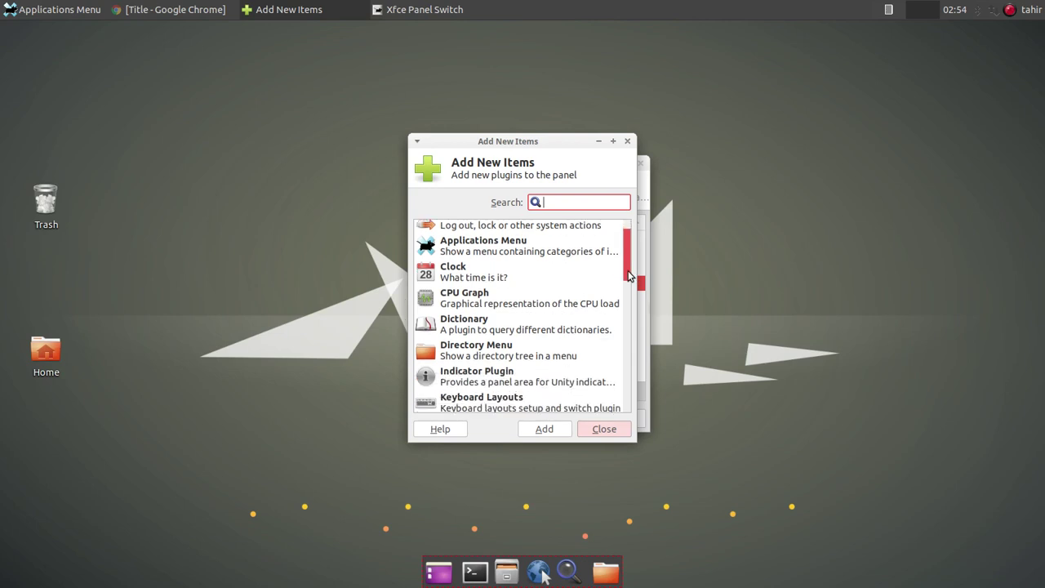
pyautogui.moveTo(630, 321); pyautogui.dragTo(635, 354)
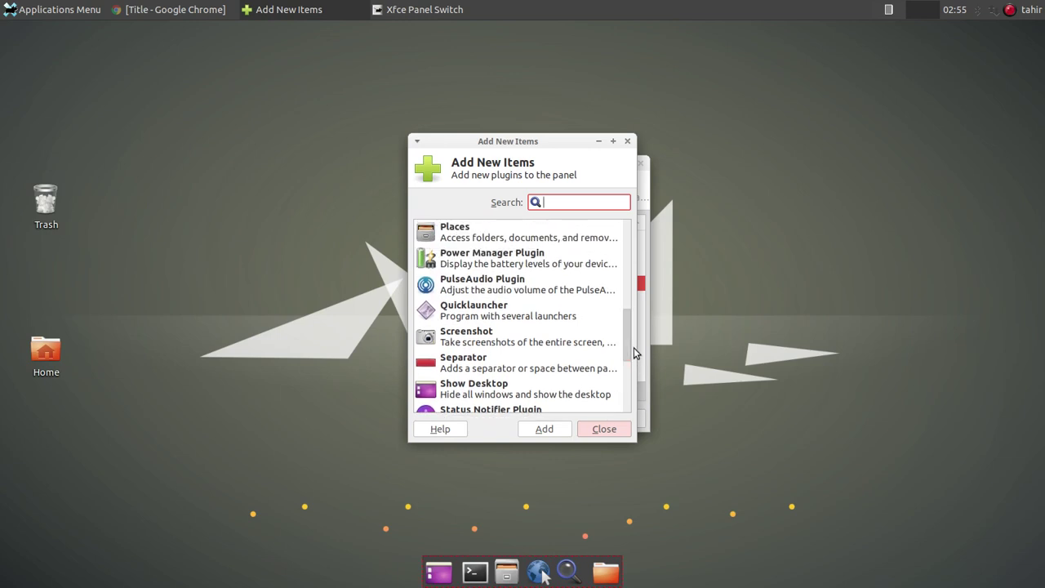
pyautogui.click(484, 338)
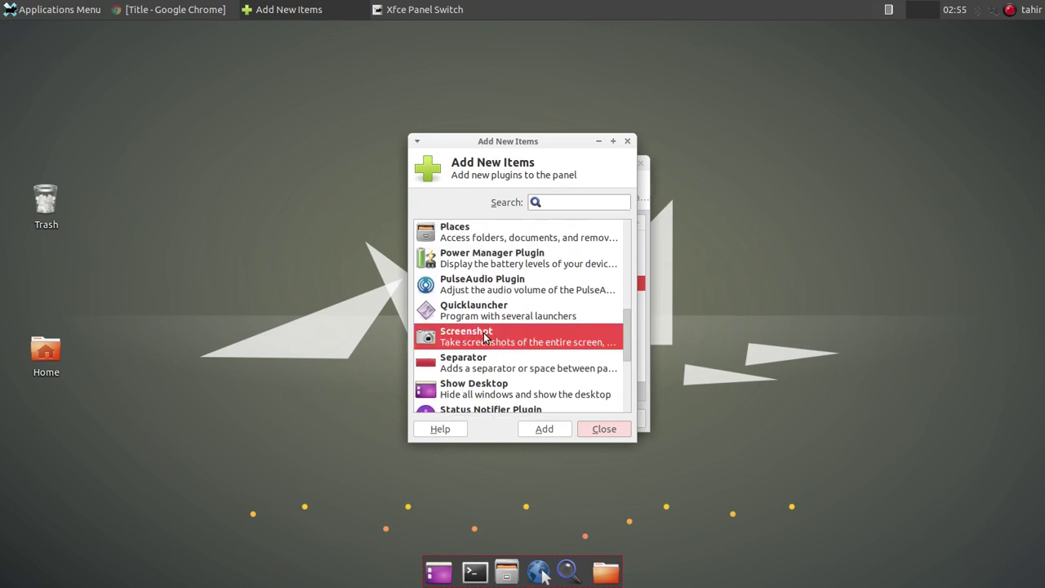
pyautogui.click(545, 429)
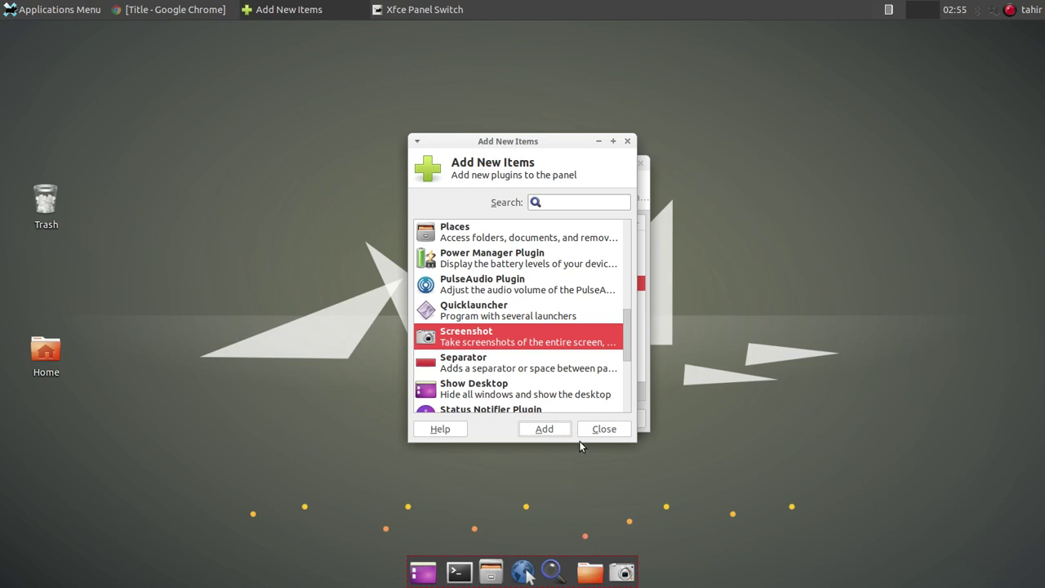
pyautogui.click(602, 429)
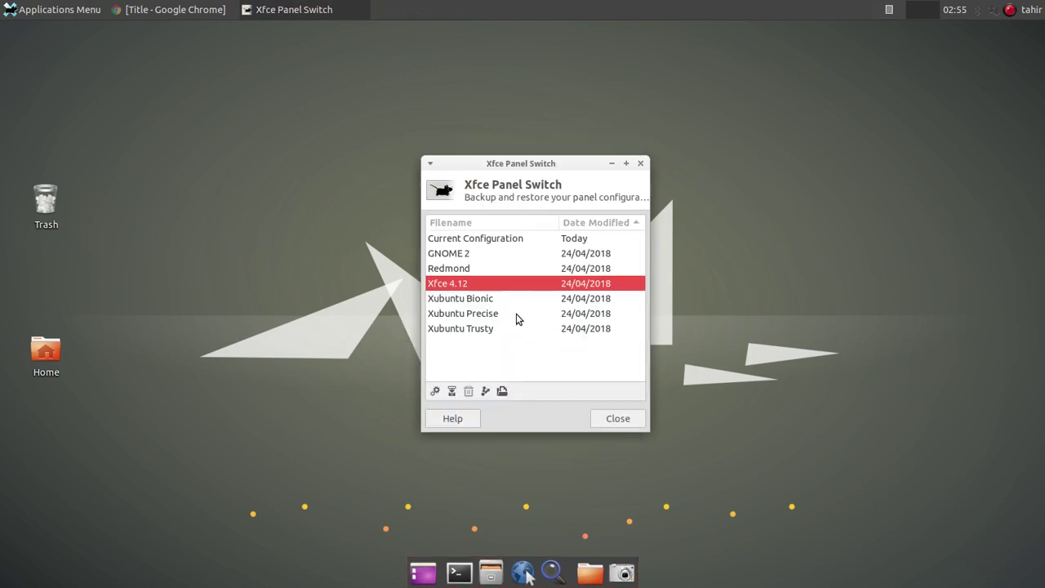
# Apply the Xubuntu Bionic panel layout and view the graphics applications in its Start menu.
pyautogui.click(471, 301)
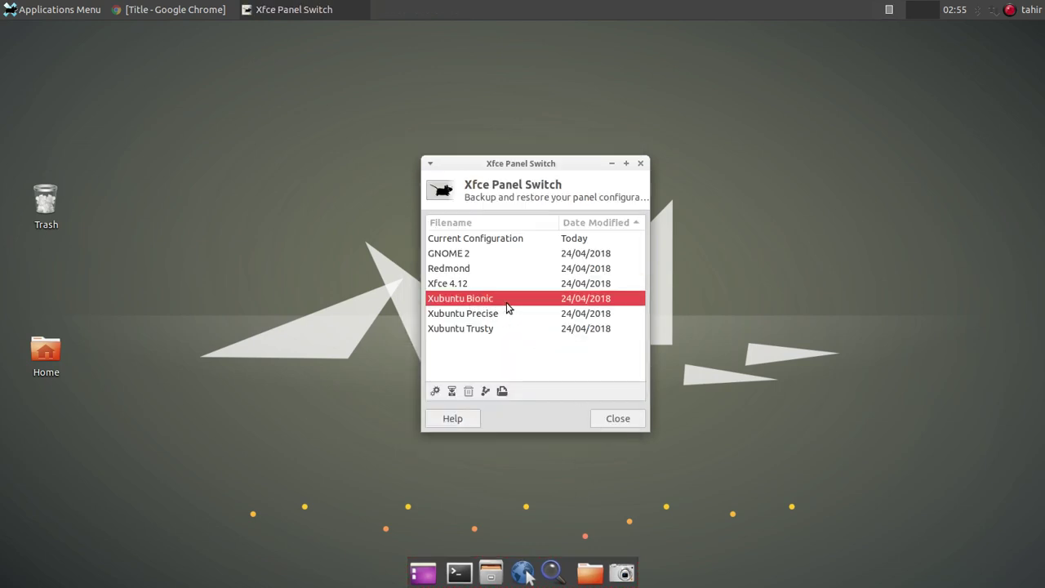
pyautogui.click(434, 393)
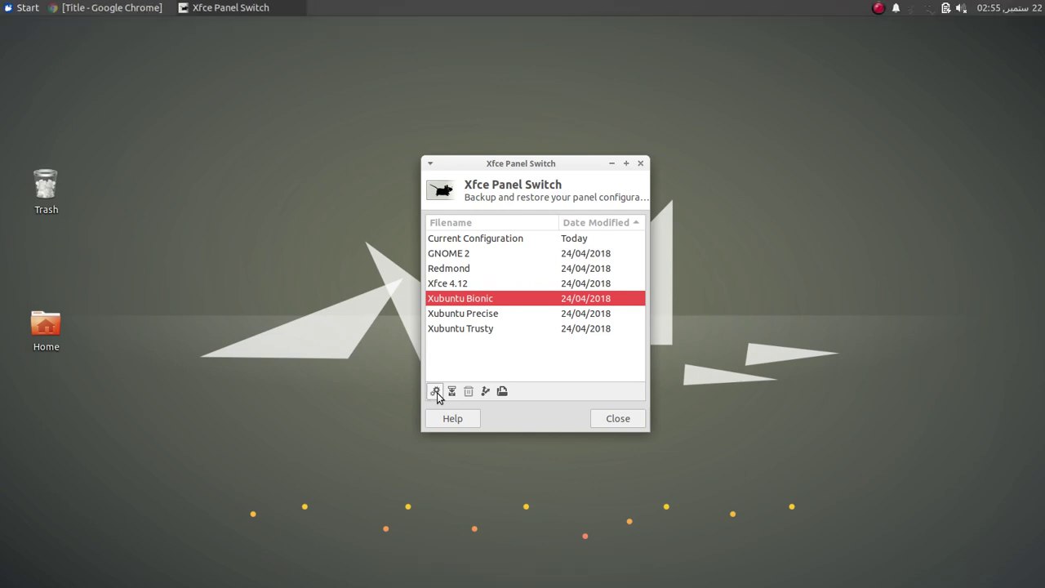
pyautogui.click(10, 10)
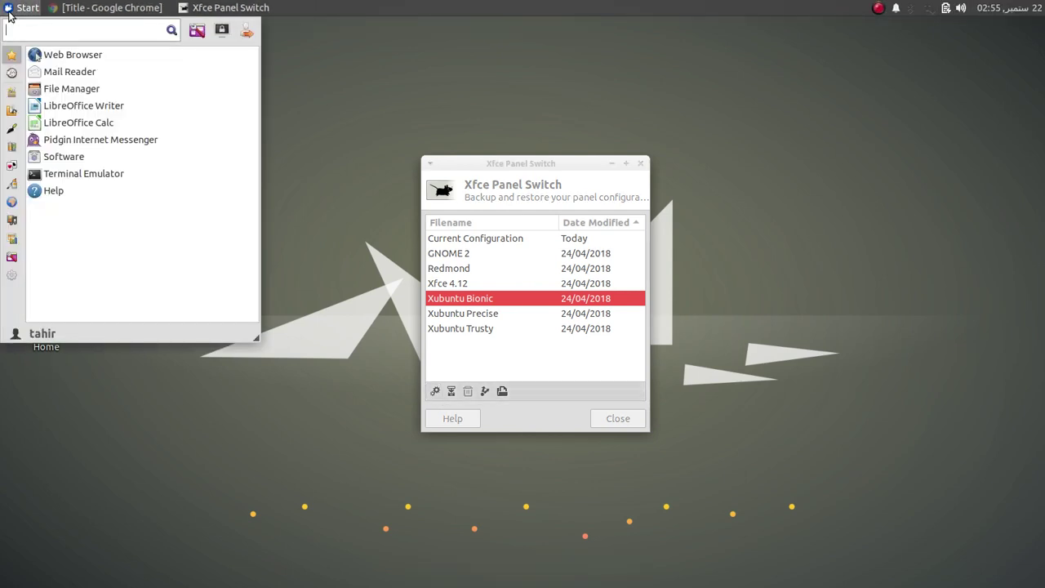
pyautogui.click(12, 183)
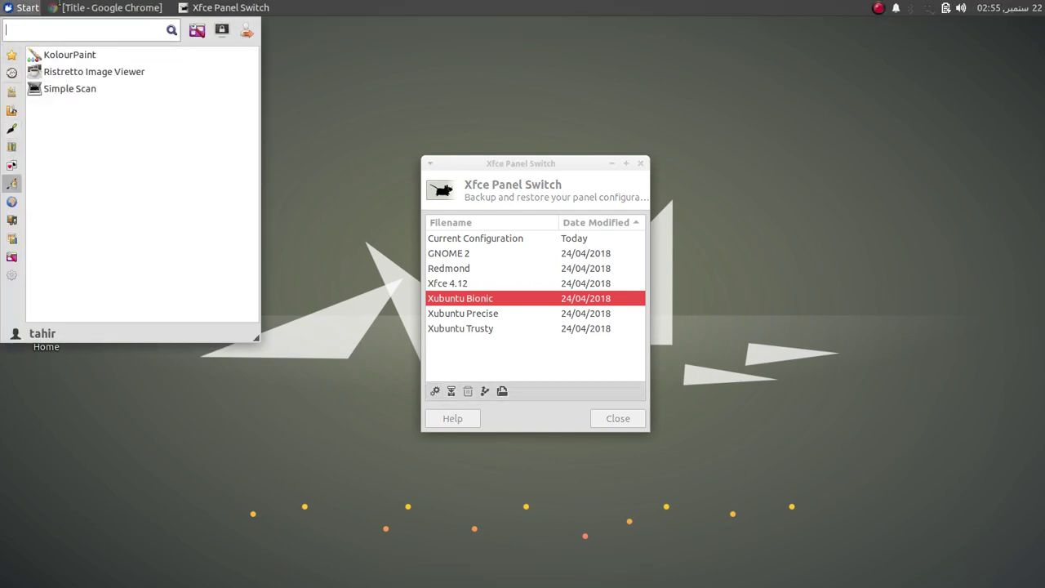
# Close the Start menu and apply the Xubuntu Precise panel layout.
pyautogui.click(469, 315)
pyautogui.click(461, 316)
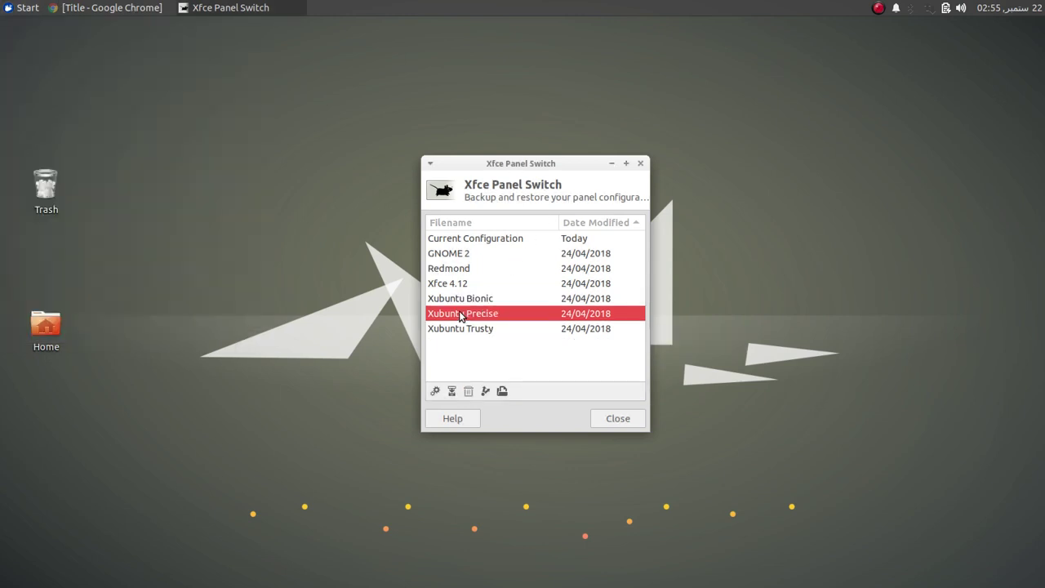
pyautogui.click(434, 391)
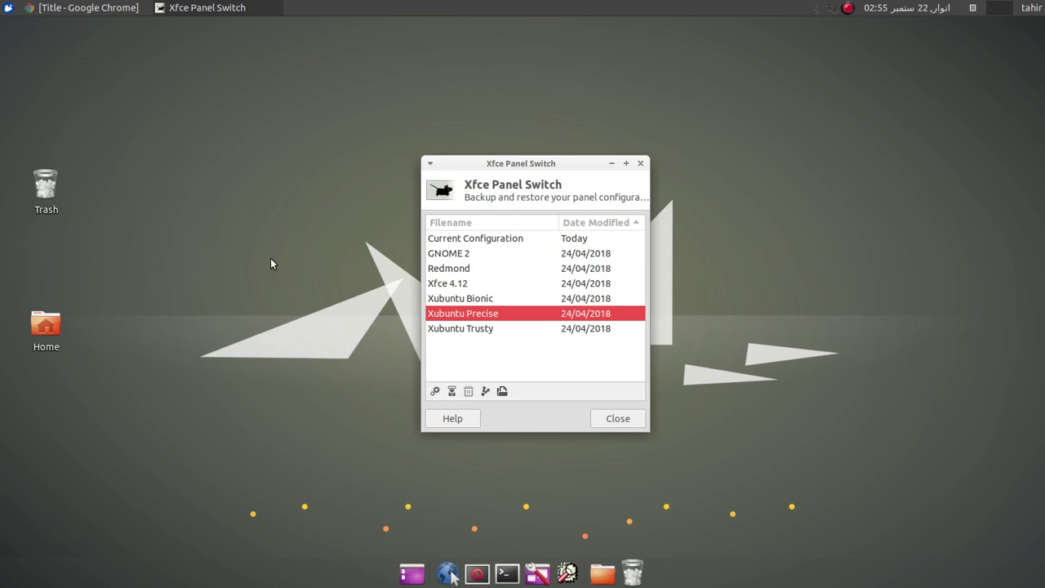
# Try out the Xubuntu Precise layout by viewing its application menu, showing and minimizing the Chrome window, and revealing the auto-hidden dock.
pyautogui.click(8, 8)
pyautogui.click(44, 6)
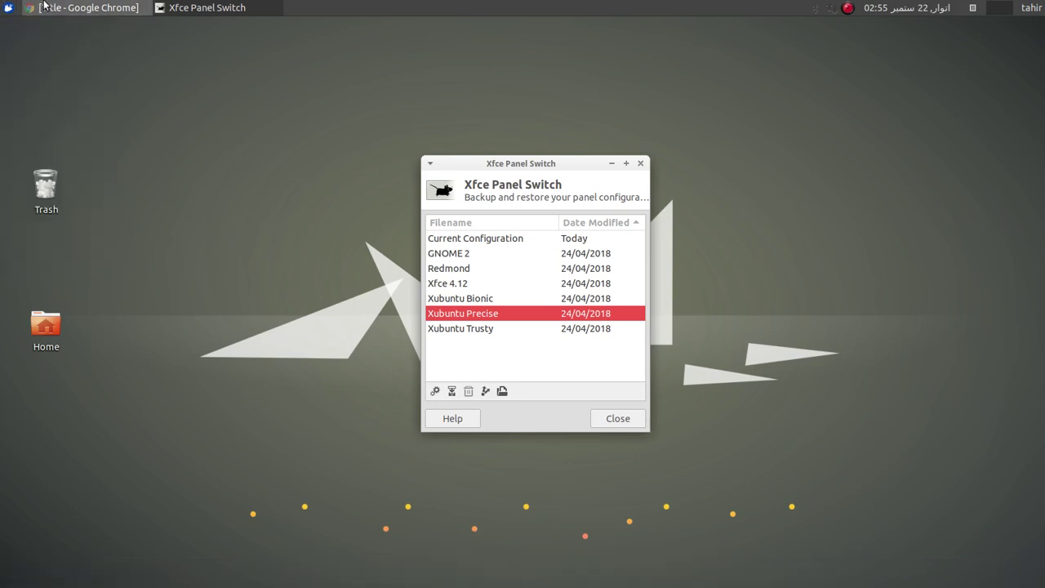
pyautogui.click(89, 6)
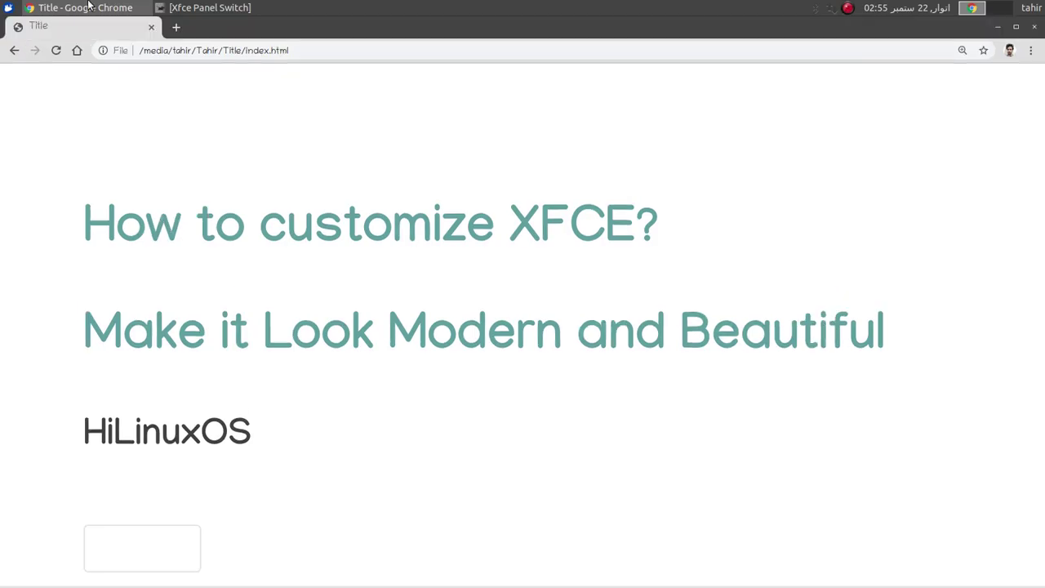
pyautogui.click(89, 6)
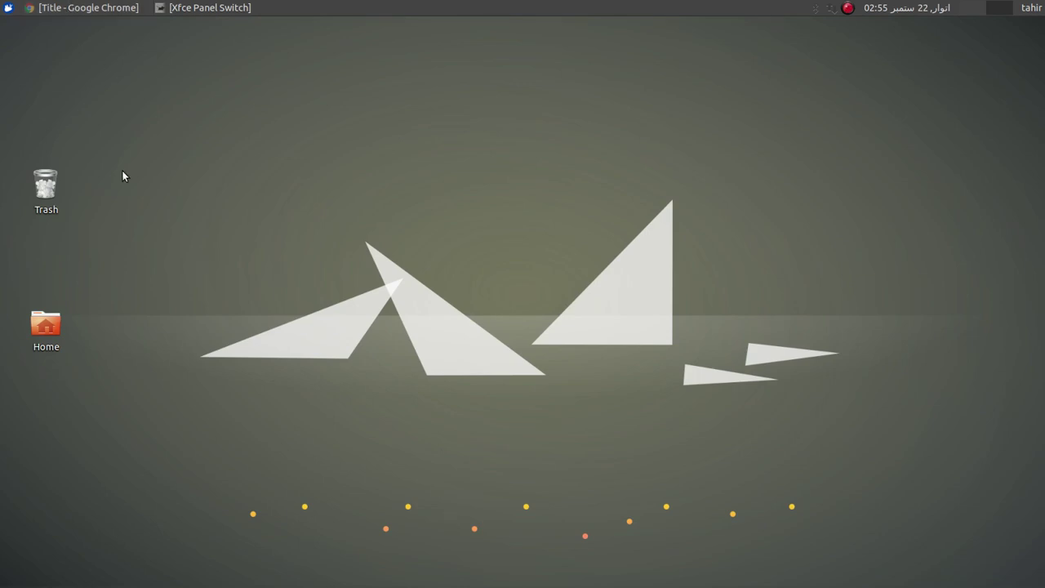
pyautogui.moveTo(531, 584)
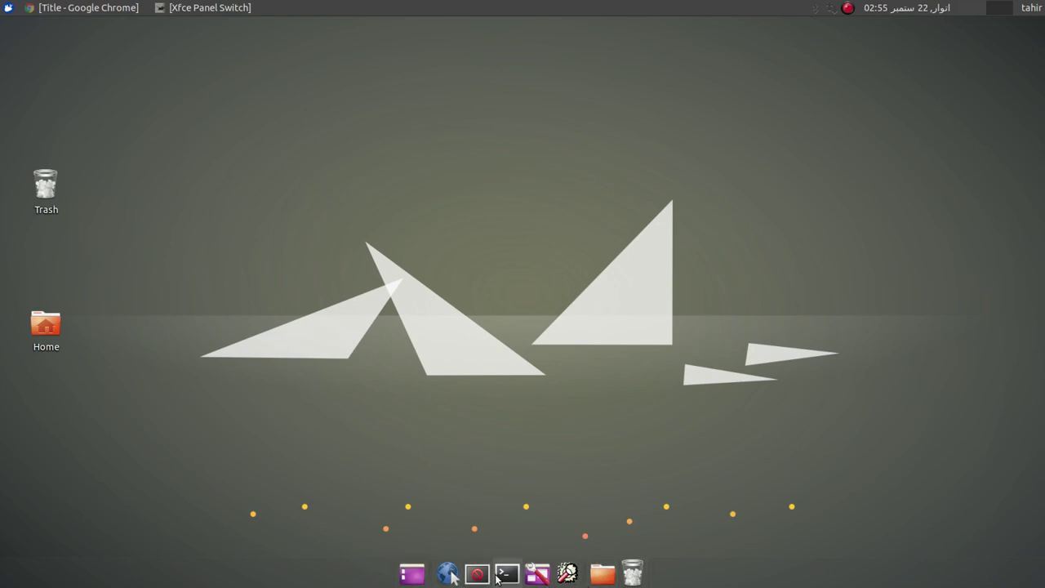
# Restore the minimized Xfce Panel Switch window and apply the Xubuntu Trusty panel layout.
pyautogui.click(204, 8)
pyautogui.click(459, 329)
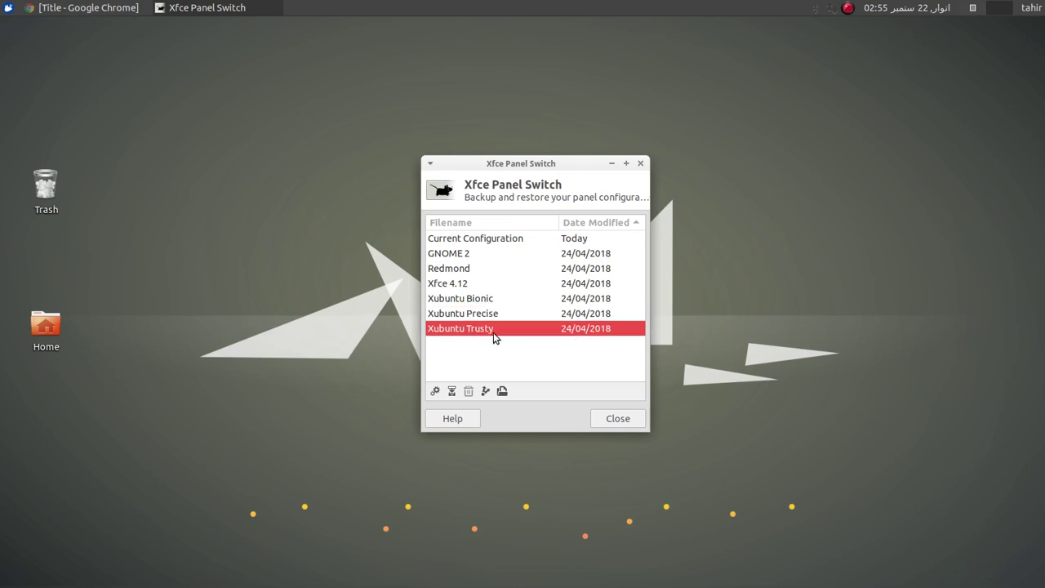
pyautogui.click(435, 391)
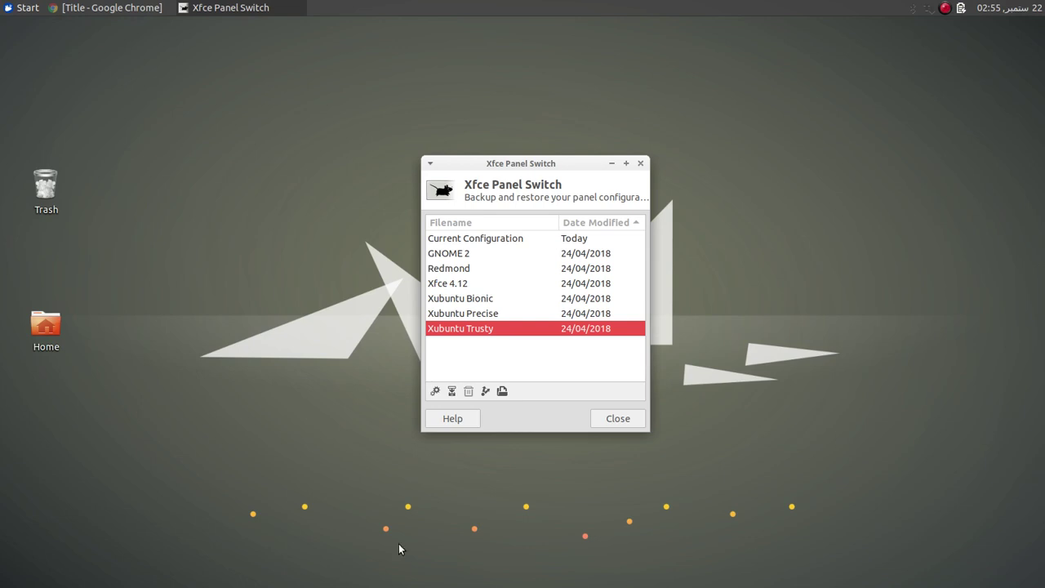
# View the Start menu of the Xubuntu Trusty layout, close it, and apply the Xubuntu Bionic panel layout.
pyautogui.click(16, 6)
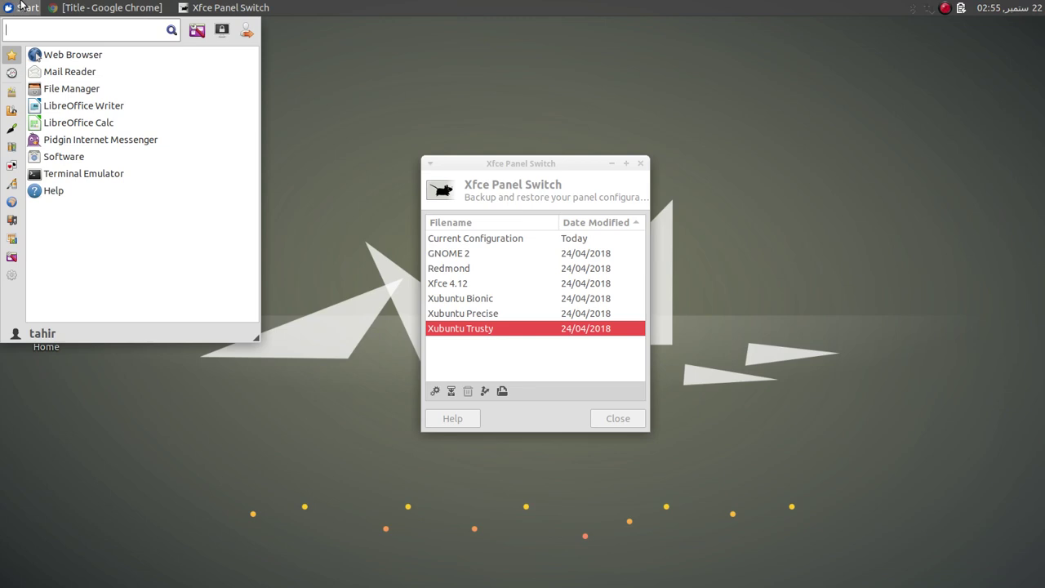
pyautogui.click(21, 5)
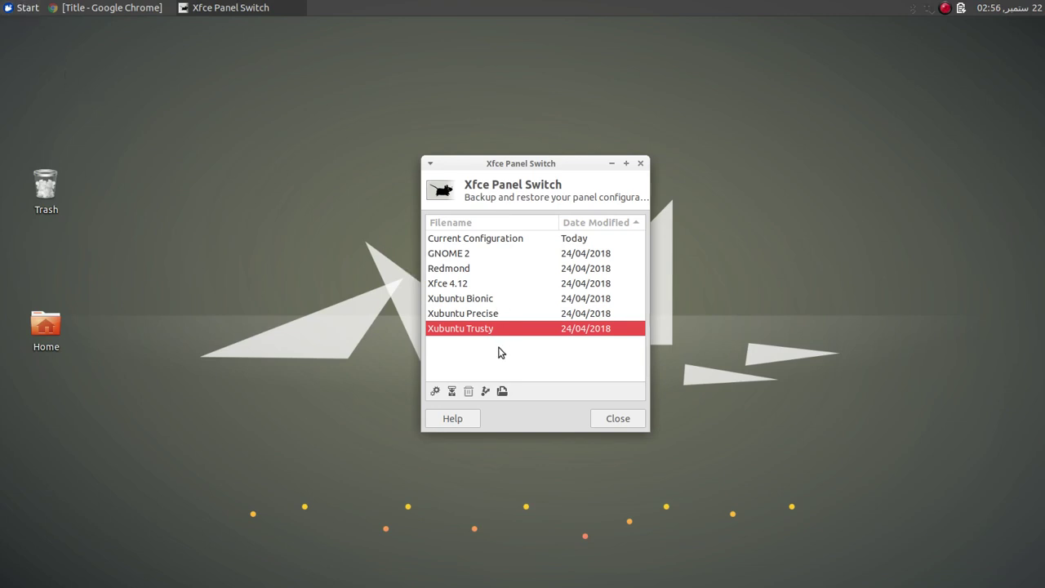
pyautogui.click(469, 317)
pyautogui.click(465, 299)
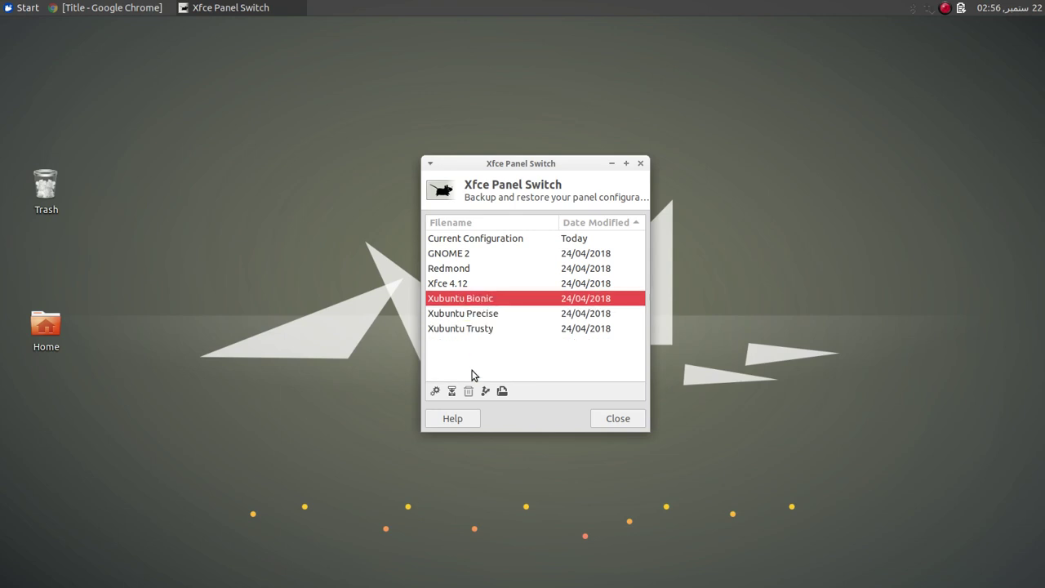
pyautogui.click(435, 391)
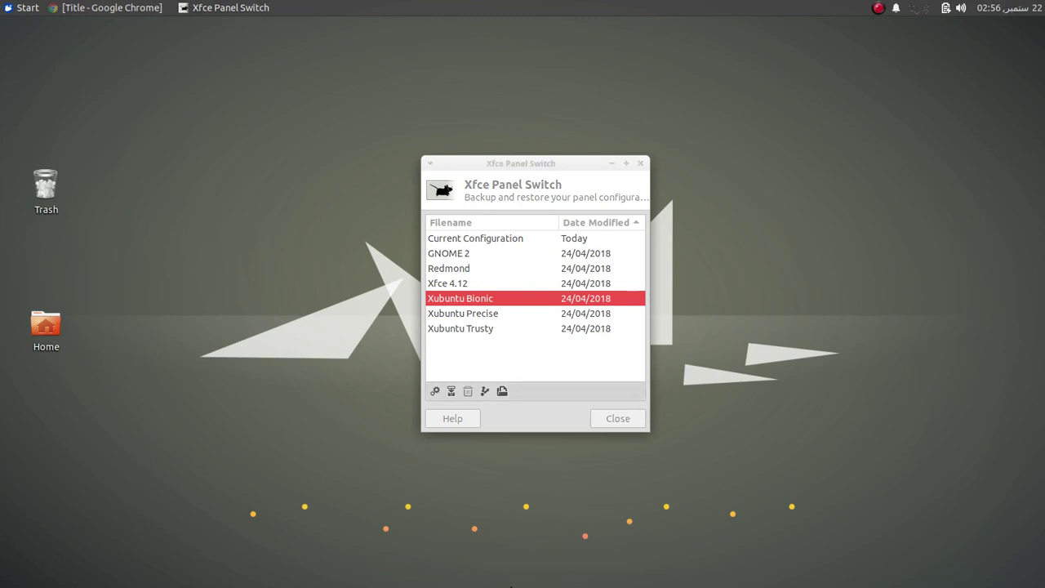
# Apply the Xubuntu Precise panel layout and try it out by toggling its applications menu and the Chrome window.
pyautogui.click(474, 316)
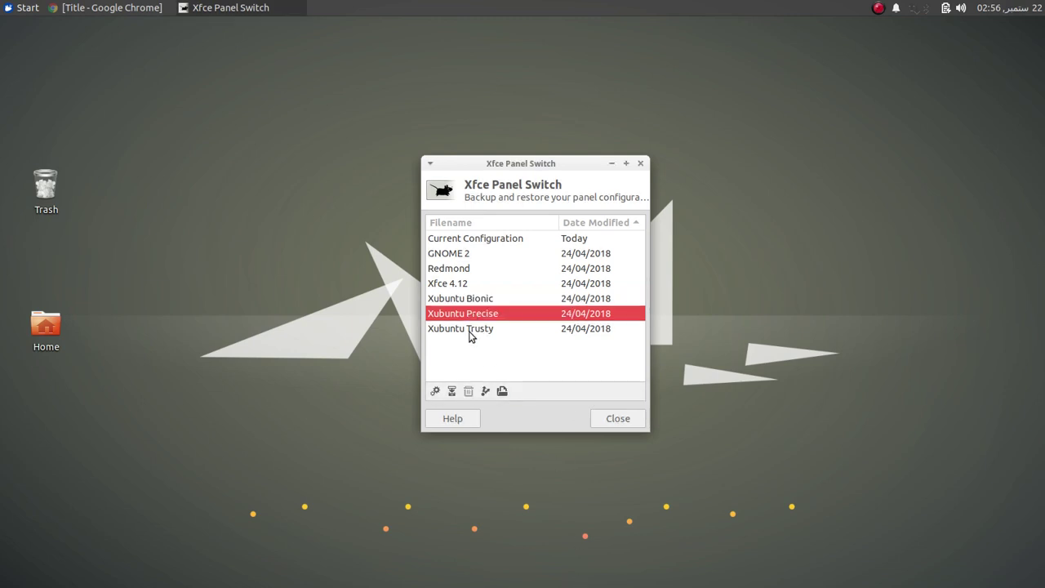
pyautogui.click(436, 391)
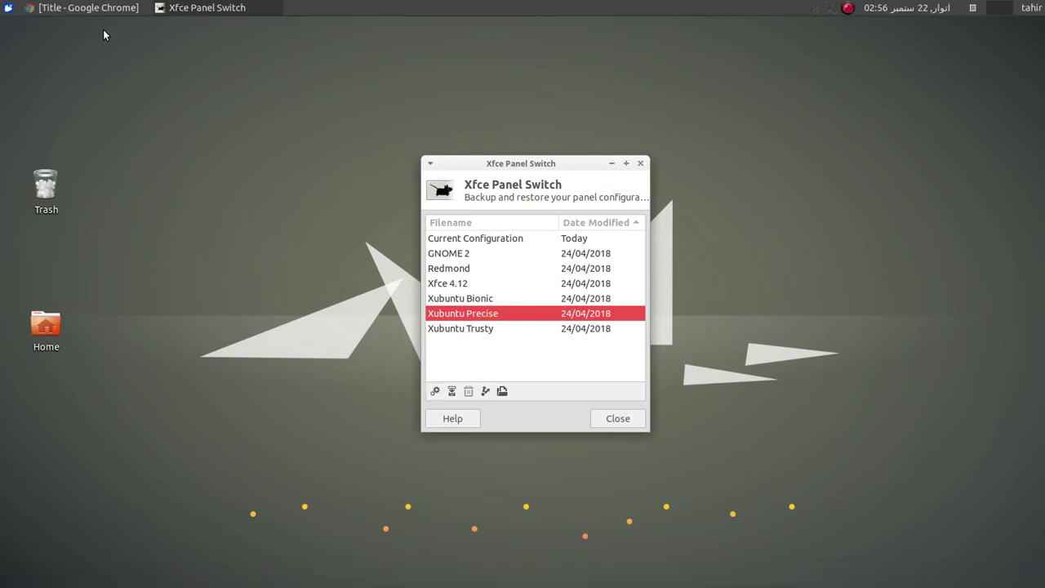
pyautogui.click(6, 7)
pyautogui.click(6, 7)
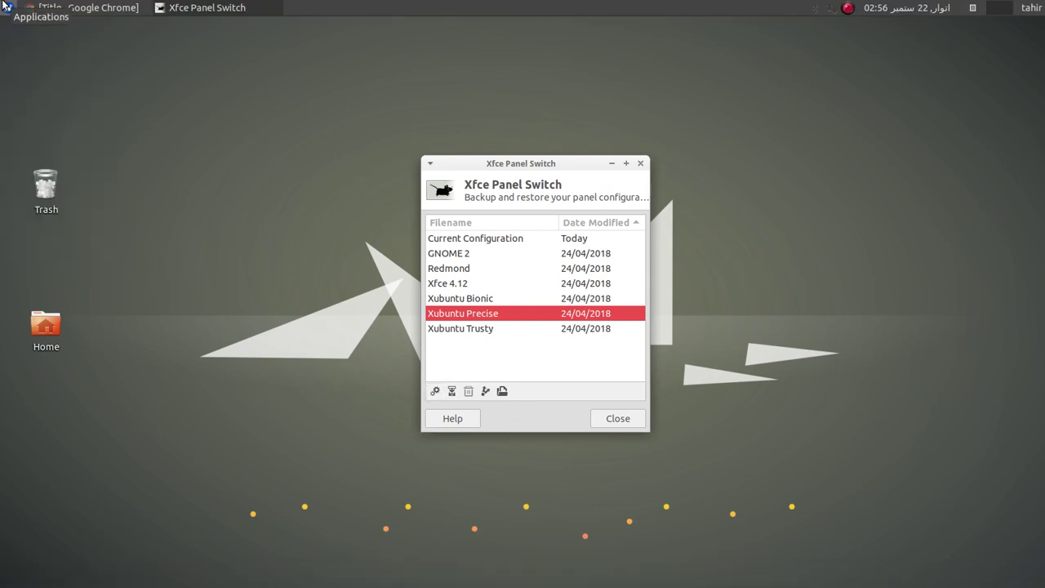
pyautogui.click(121, 7)
pyautogui.click(119, 7)
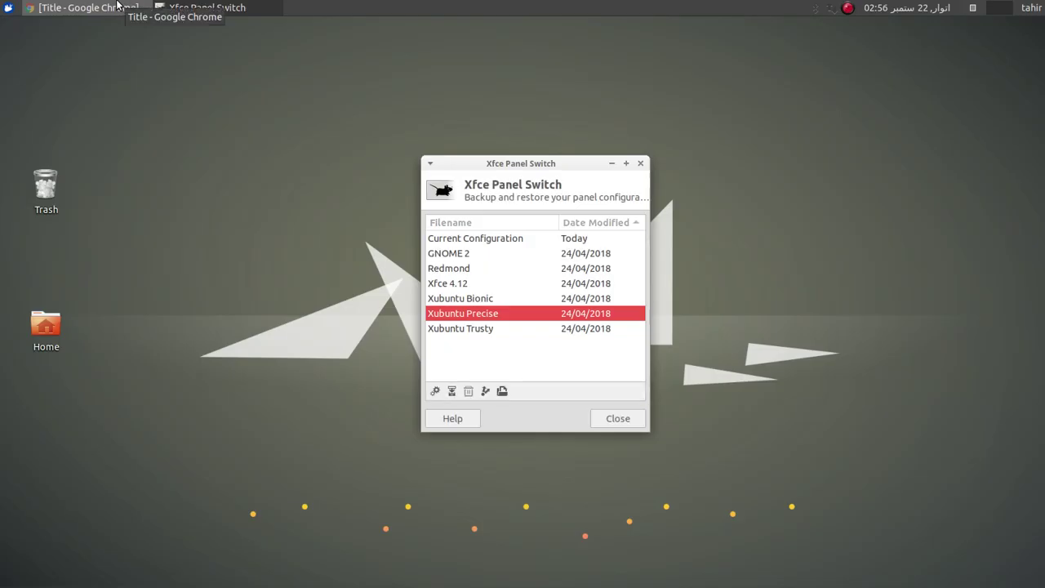